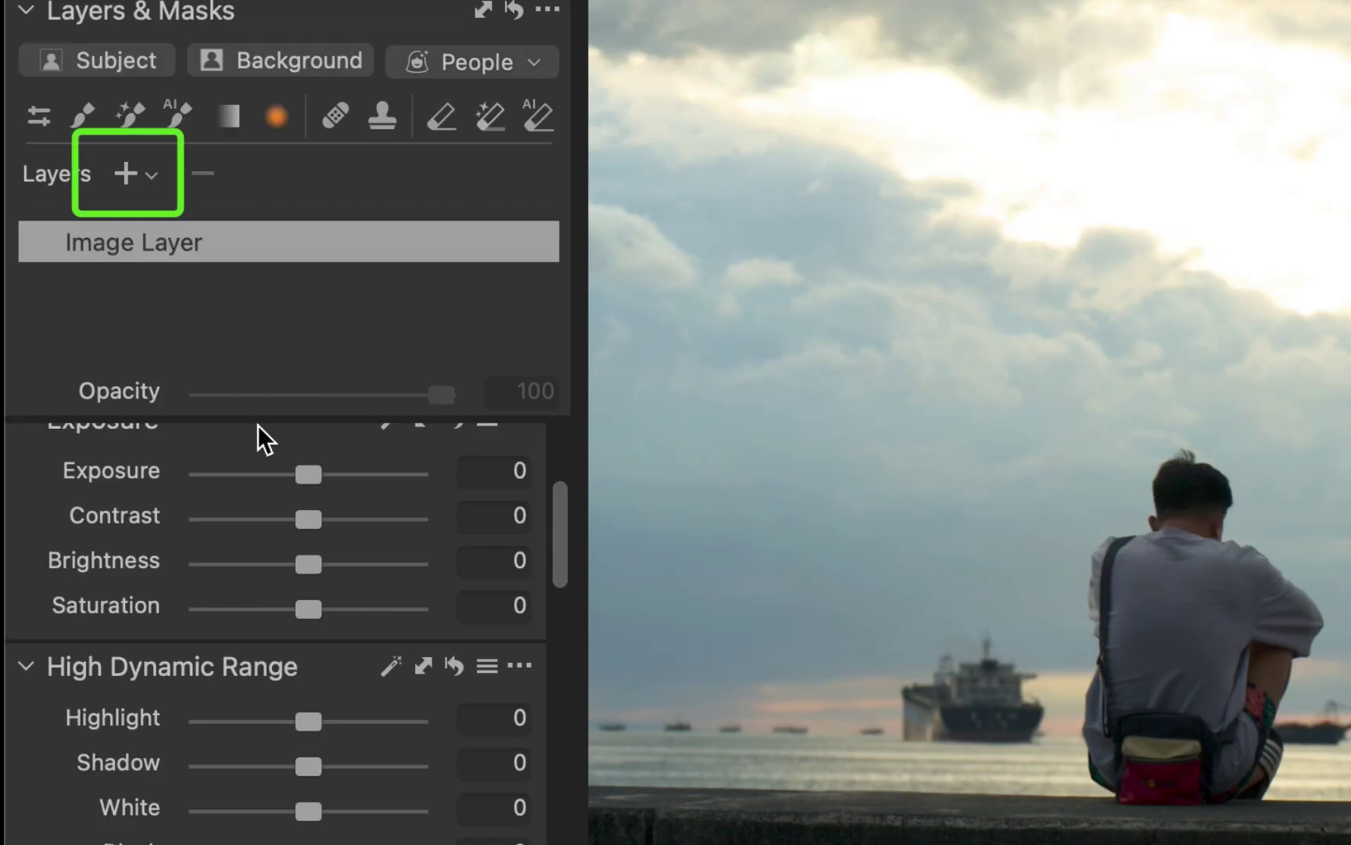
# Add a new adjustment layer with a linear gradient mask across the horizon above the seawall.
pyautogui.click(131, 175)
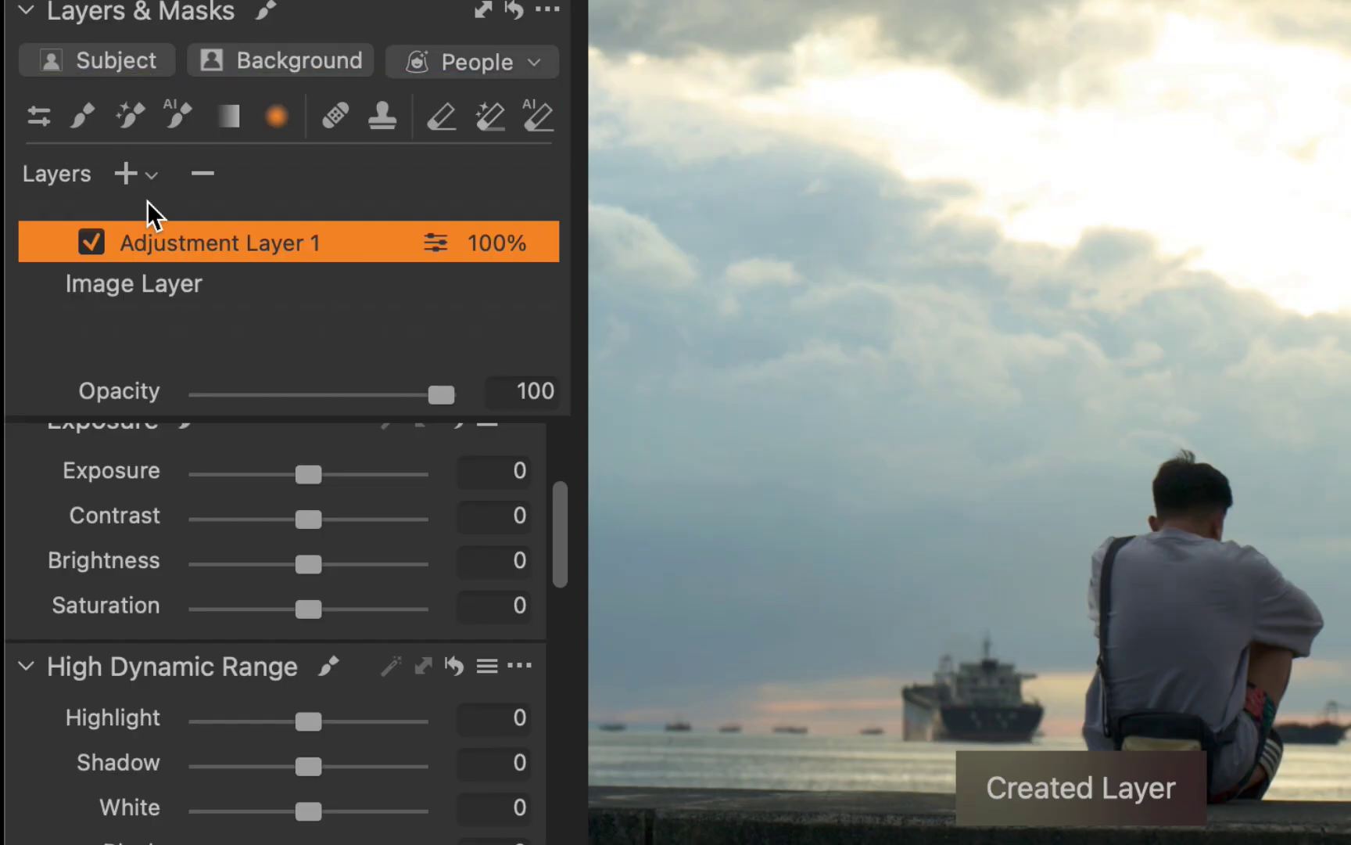
pyautogui.rightClick(170, 243)
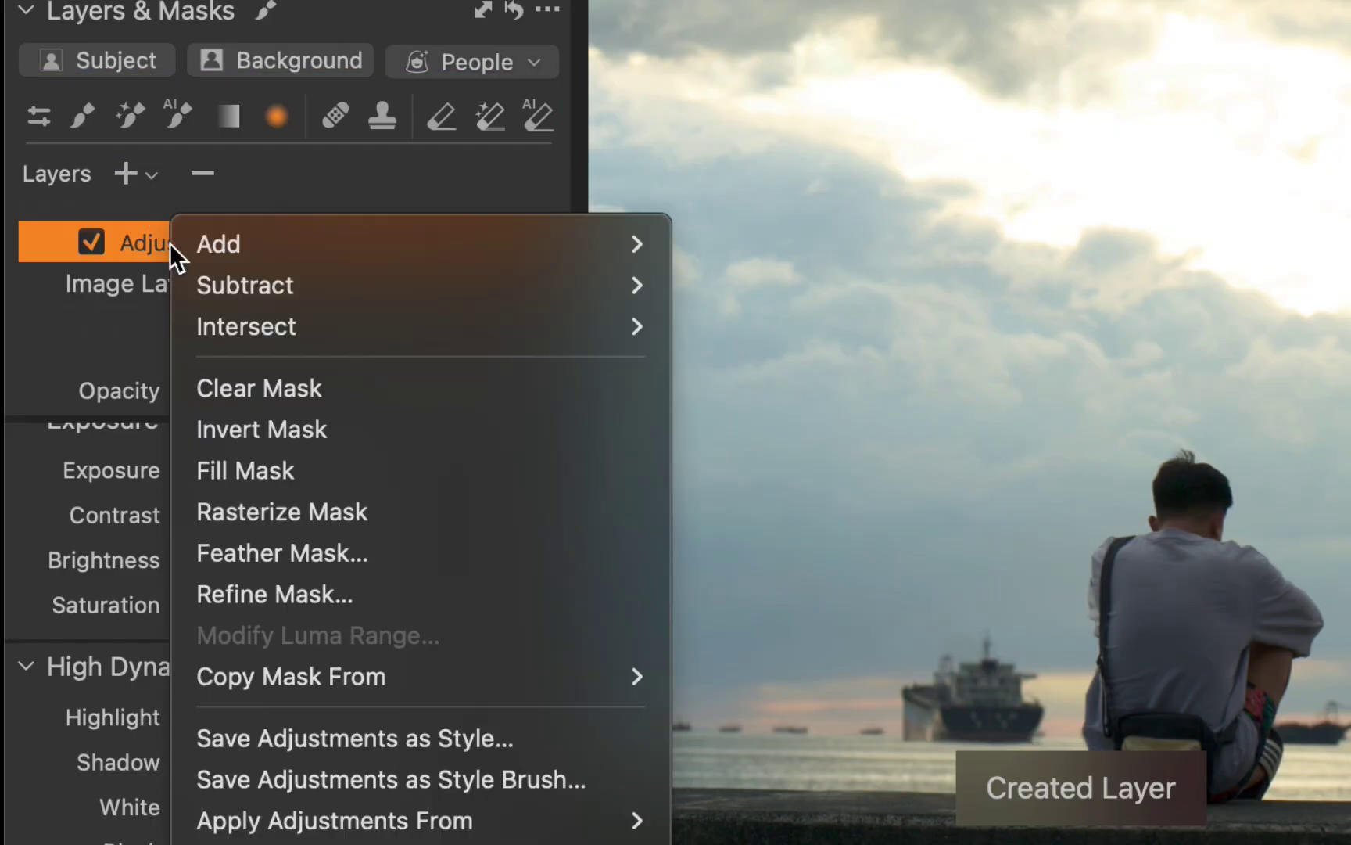
pyautogui.moveTo(272, 242)
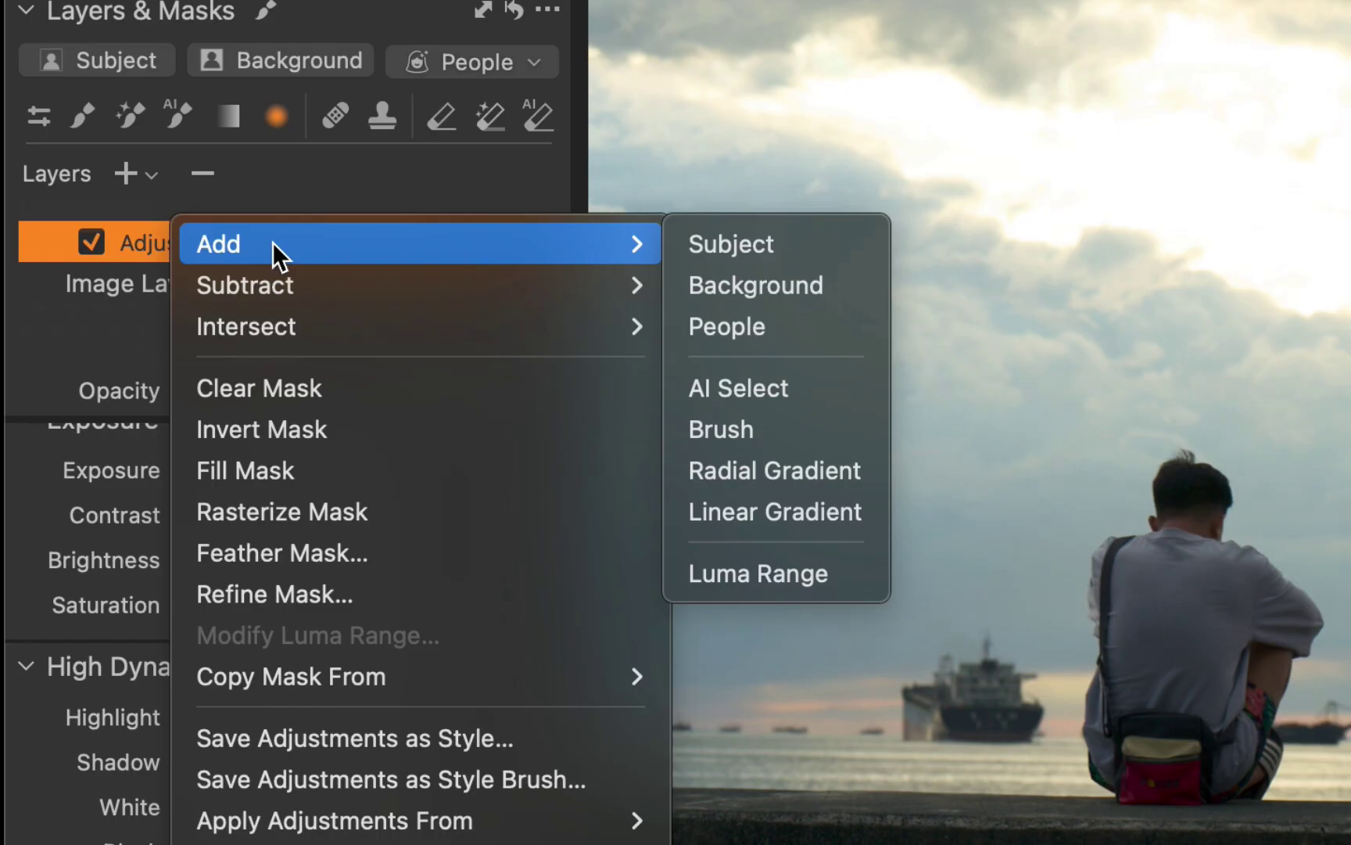
pyautogui.click(841, 500)
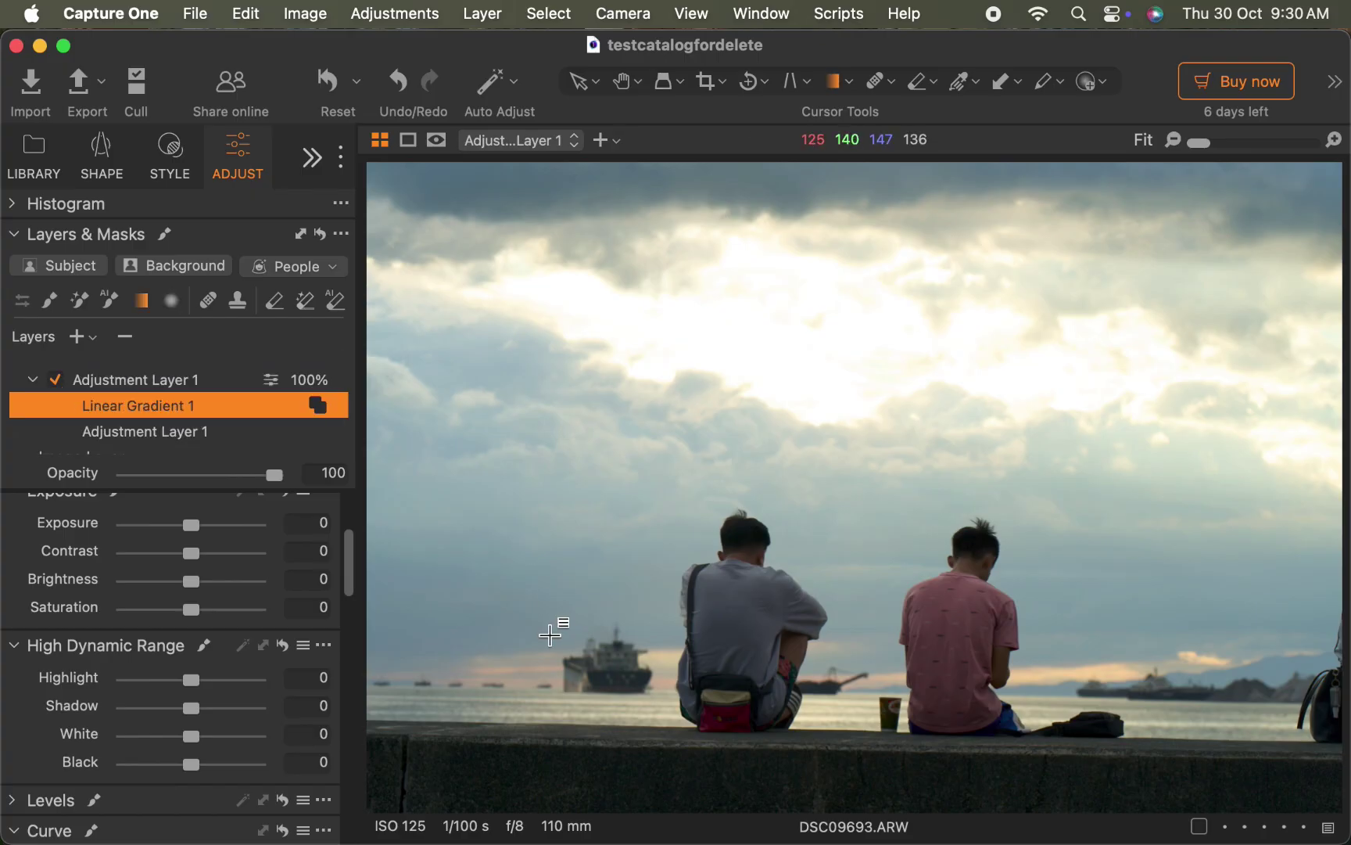
pyautogui.moveTo(557, 633); pyautogui.dragTo(553, 735)
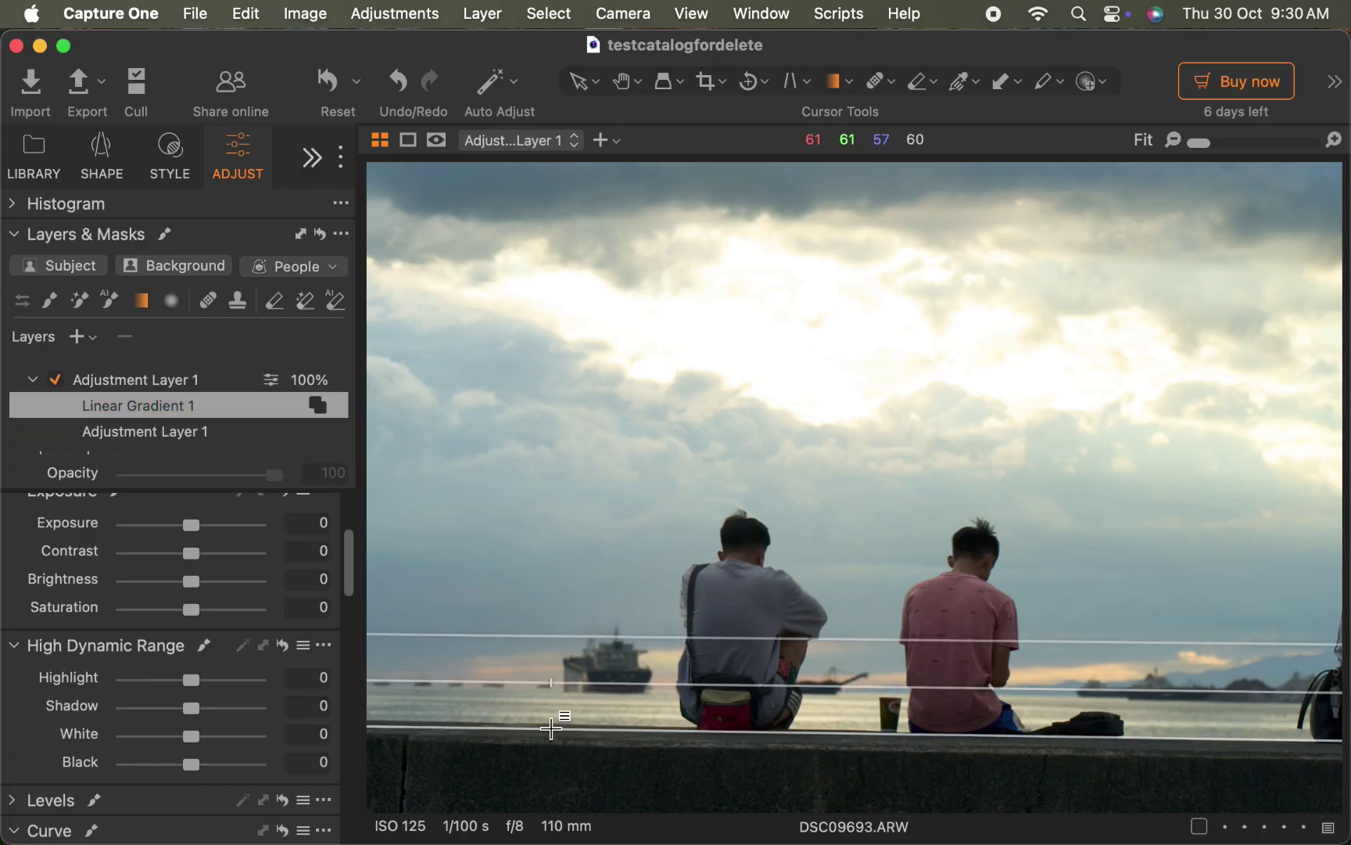
# Set the gradient layer's Exposure to -1.06 and Highlight to -39, and show the mask overlay.
pyautogui.moveTo(191, 524); pyautogui.dragTo(174, 532)
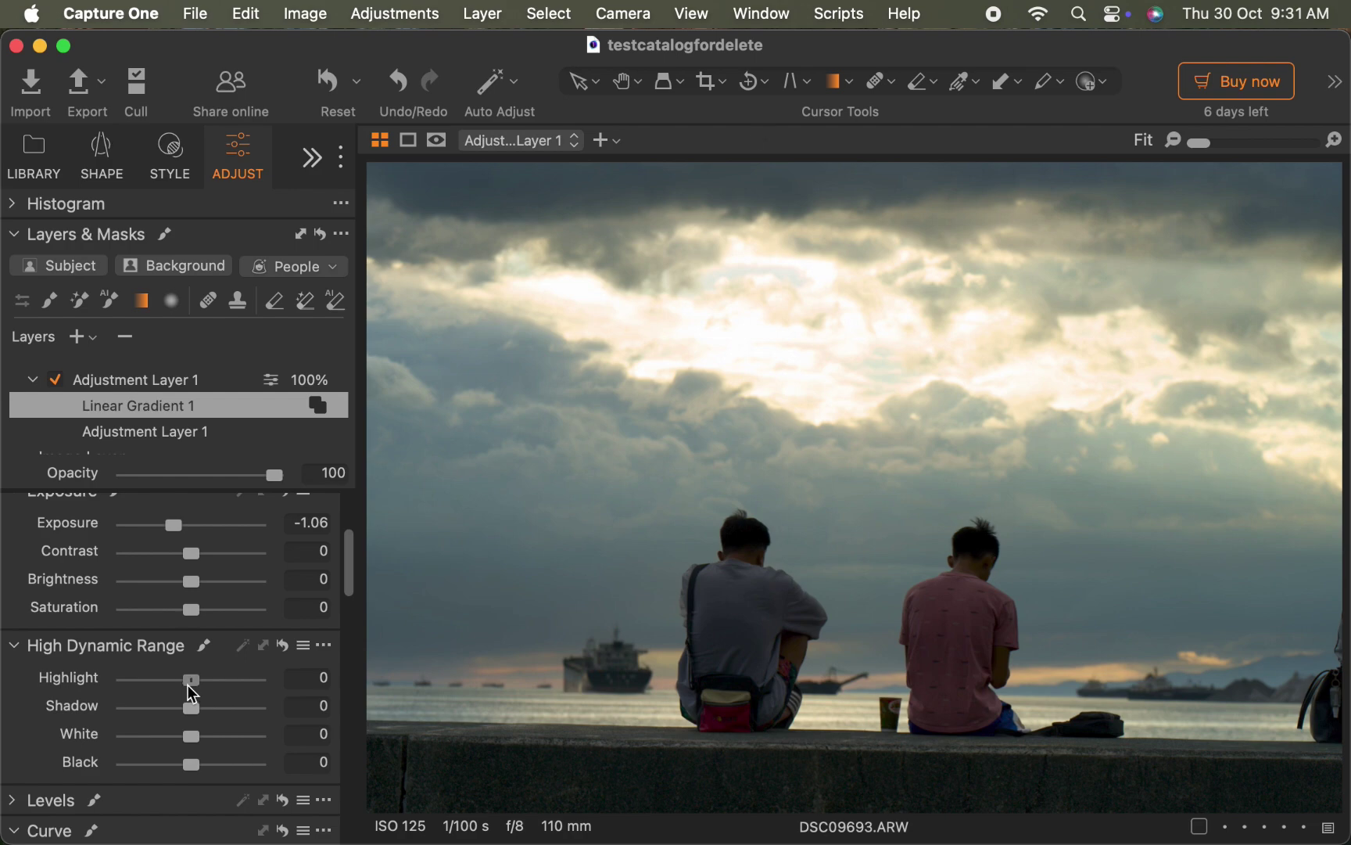
pyautogui.moveTo(191, 682); pyautogui.dragTo(140, 693)
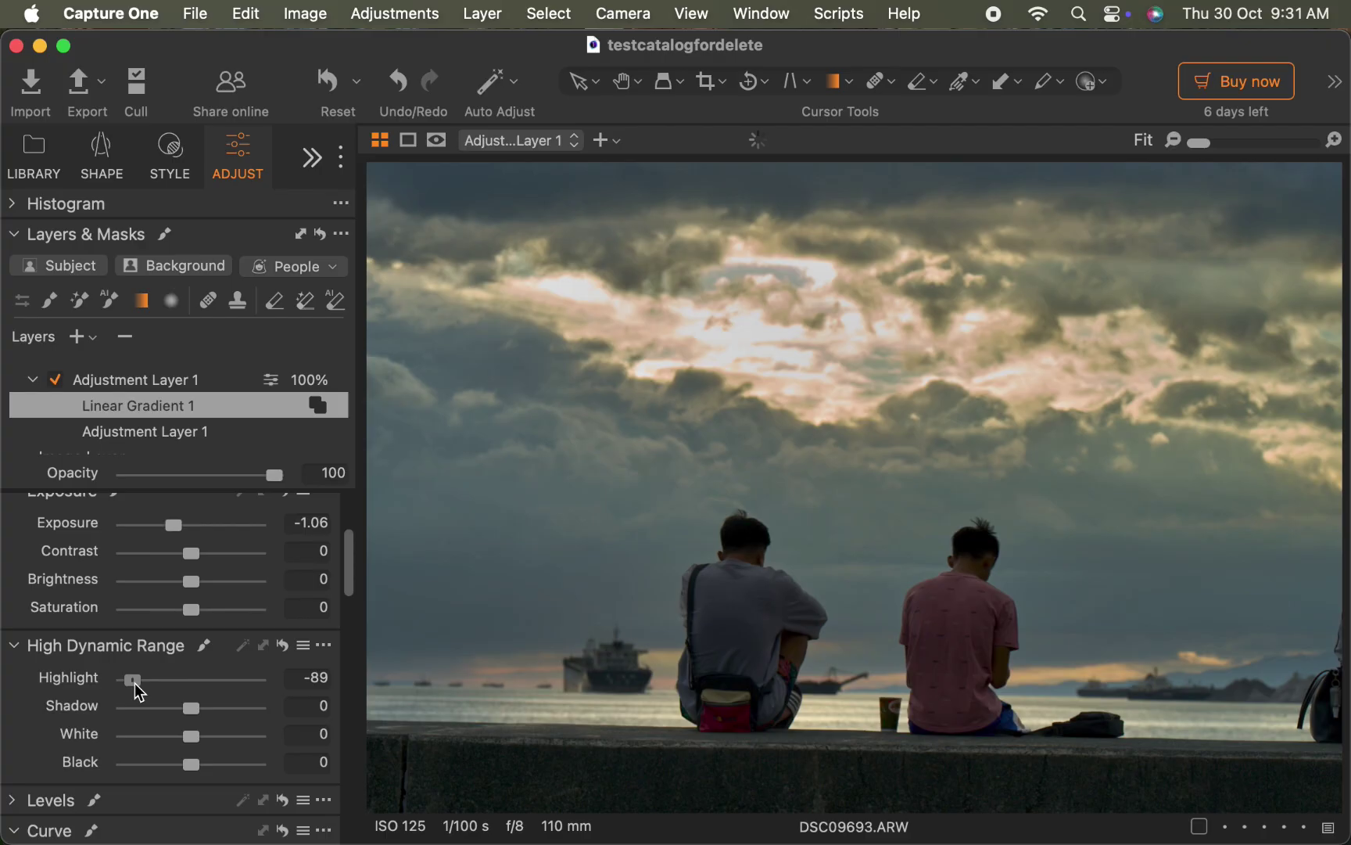
pyautogui.moveTo(139, 693); pyautogui.dragTo(168, 693)
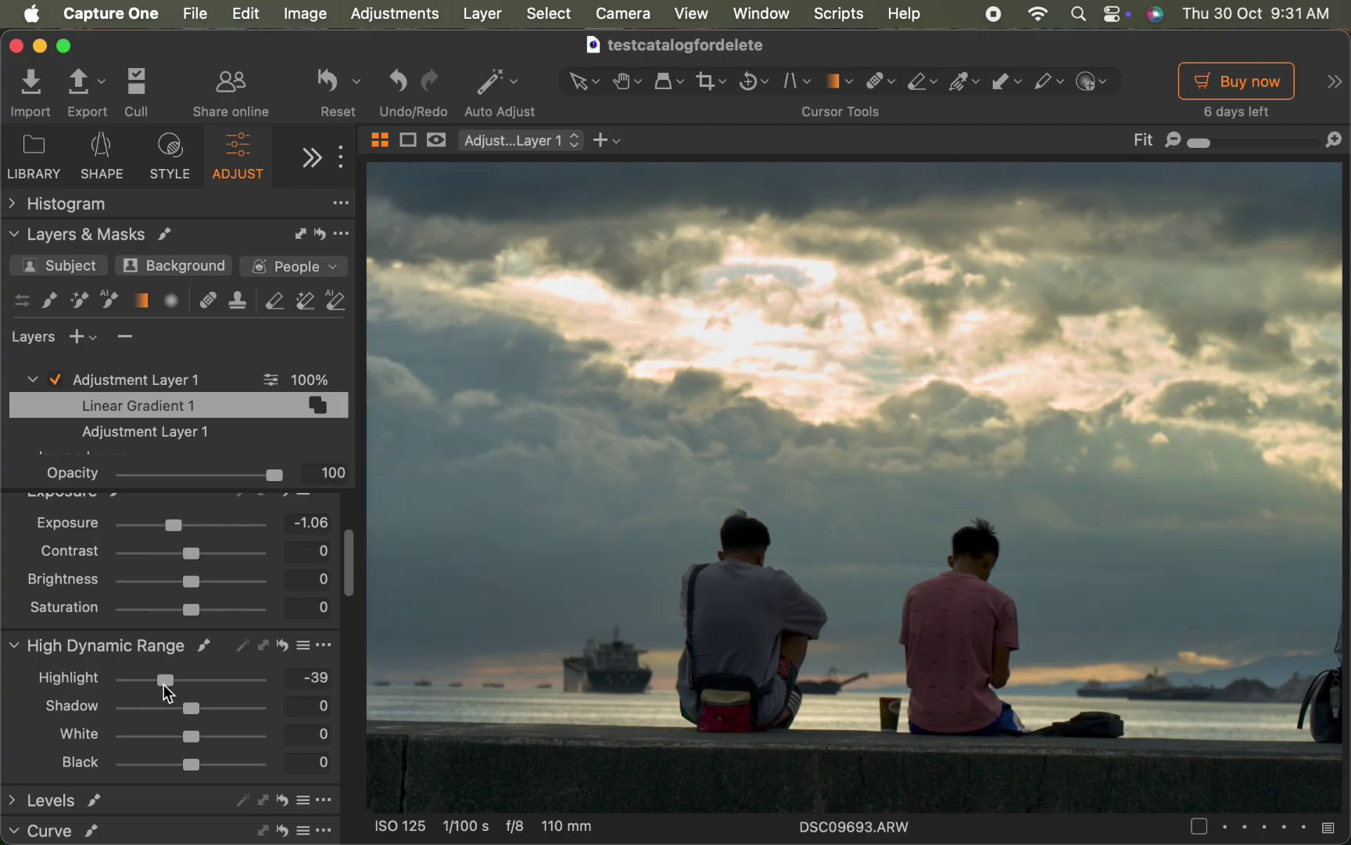
pyautogui.press('m')
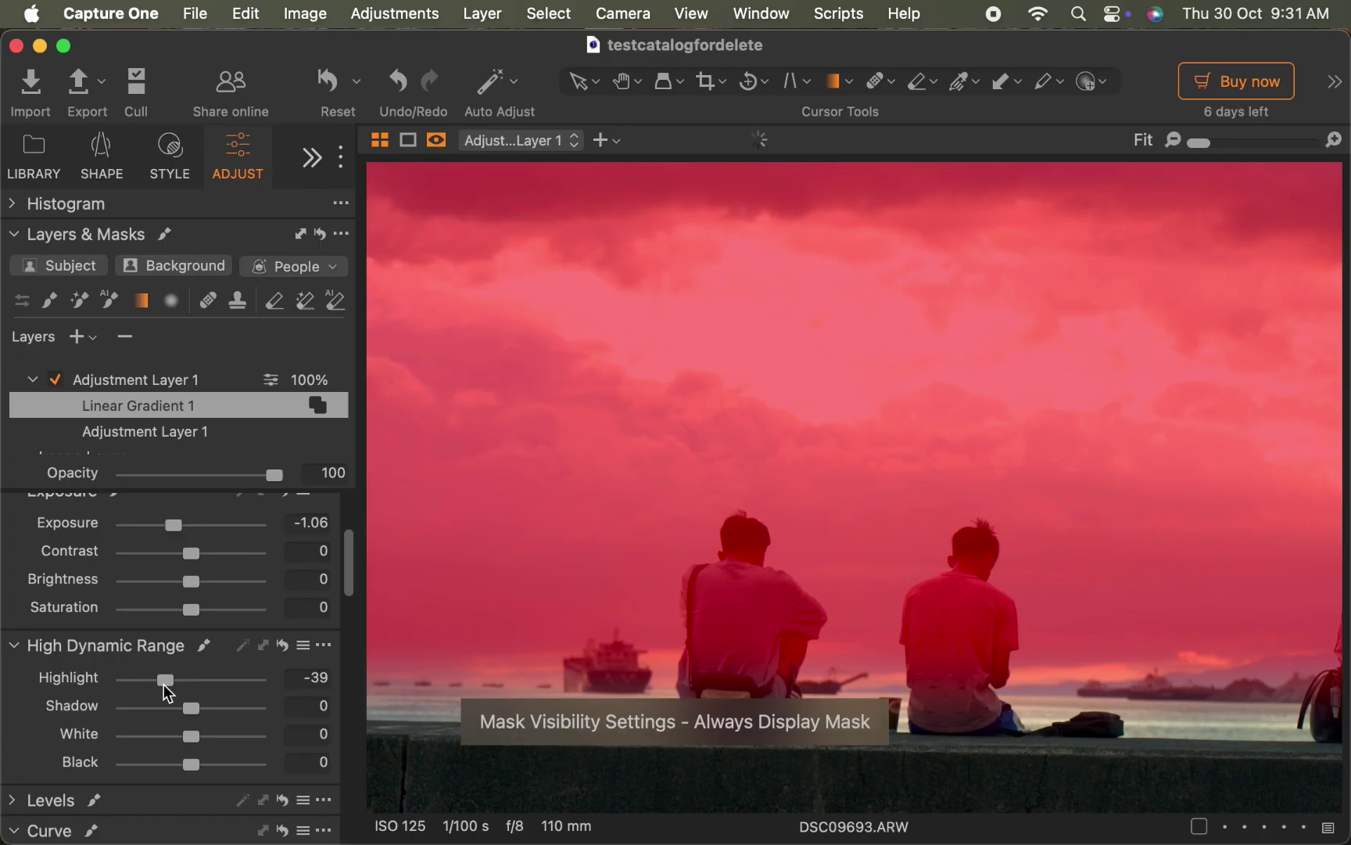
# Subtract a Subject mask of the two seated men from Adjustment Layer 1, checking the overlay.
pyautogui.click(124, 382)
pyautogui.rightClick(124, 382)
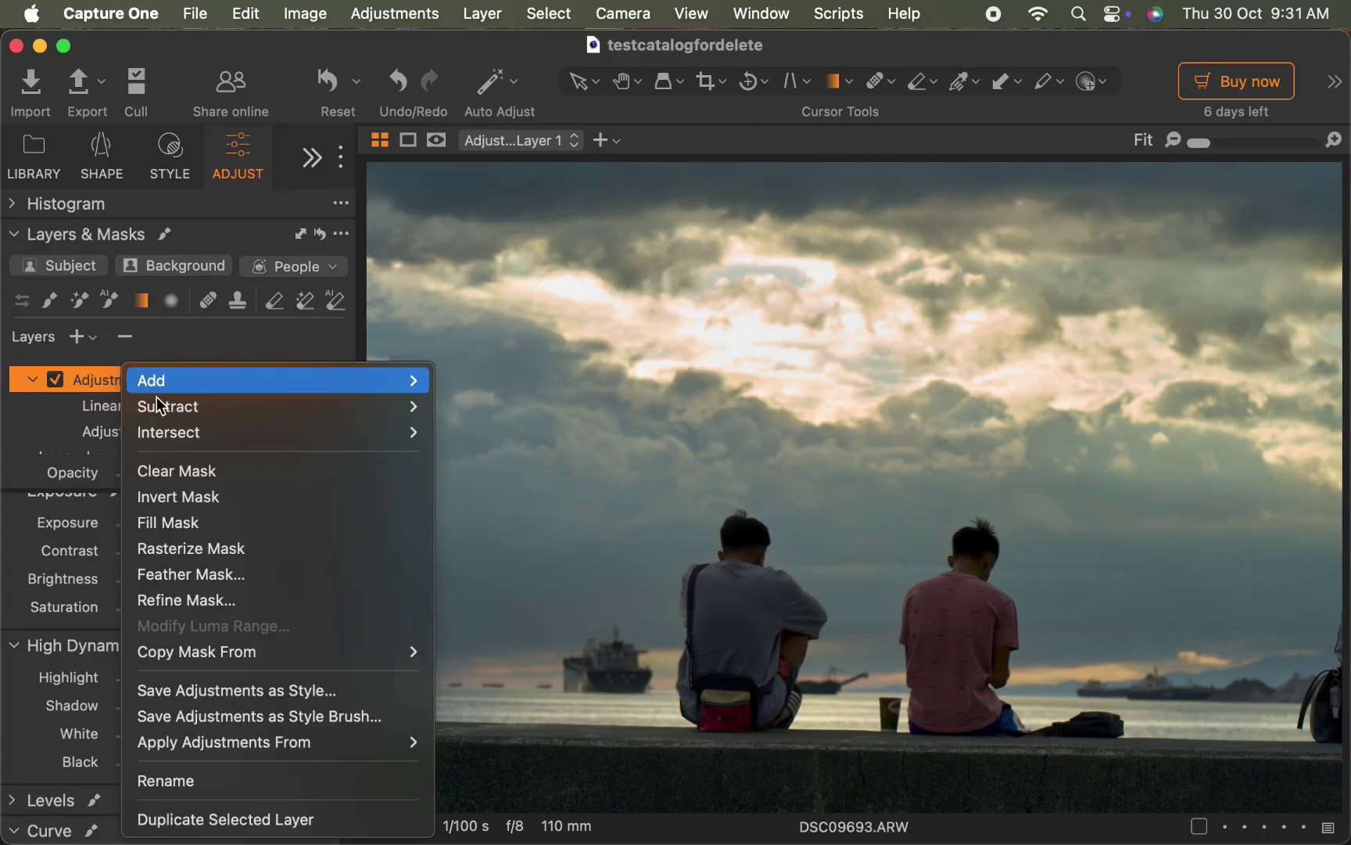
pyautogui.moveTo(172, 410)
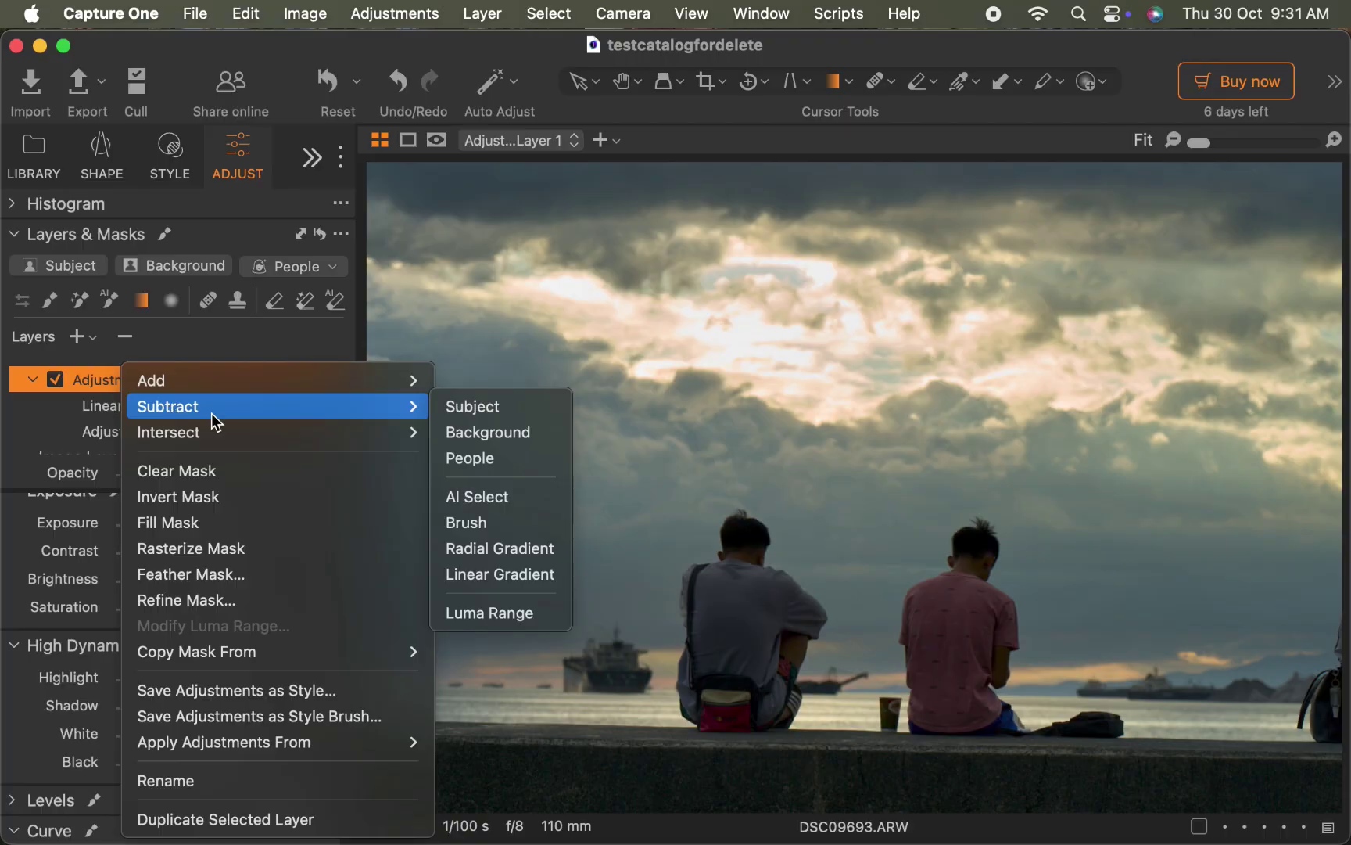
pyautogui.click(472, 406)
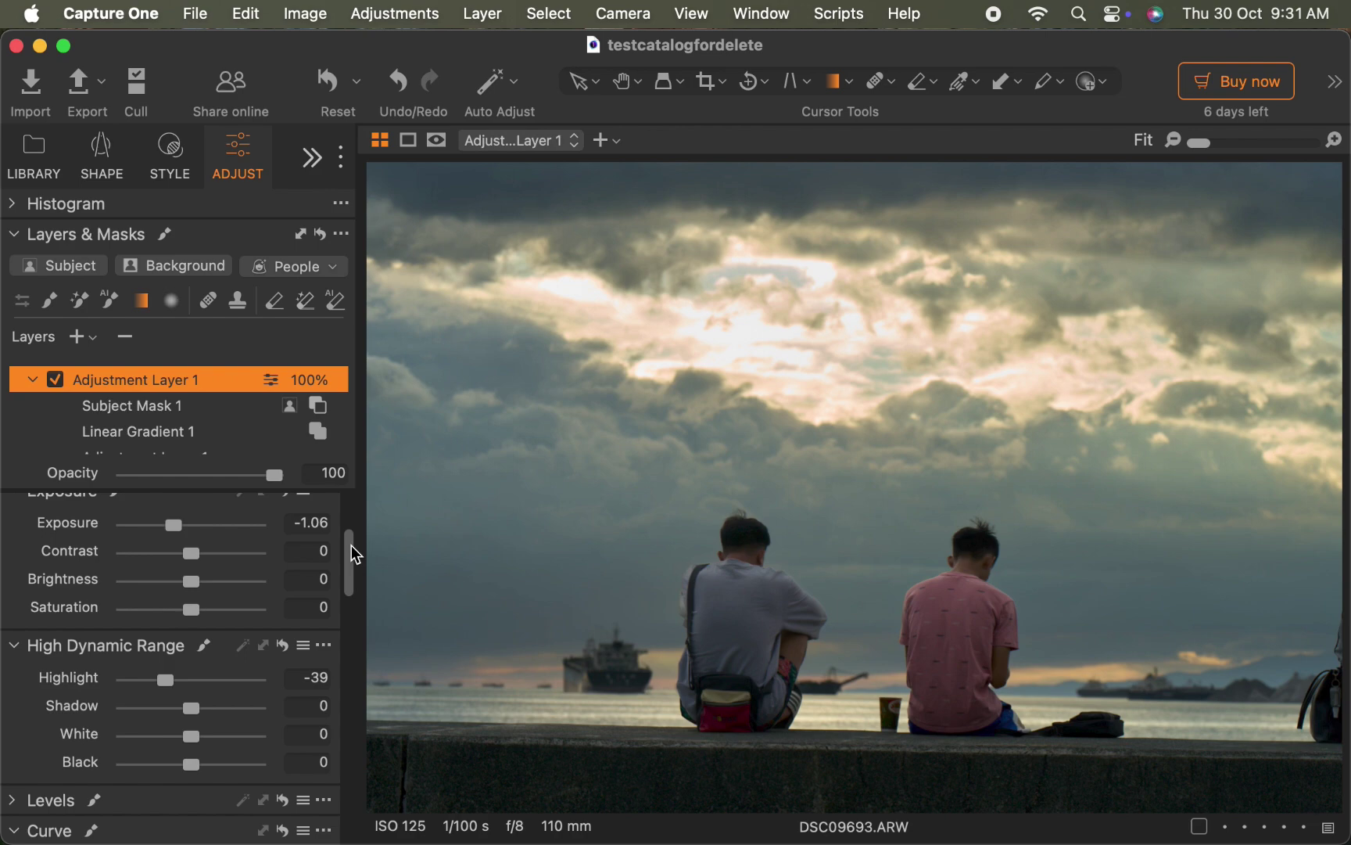
pyautogui.press('m')
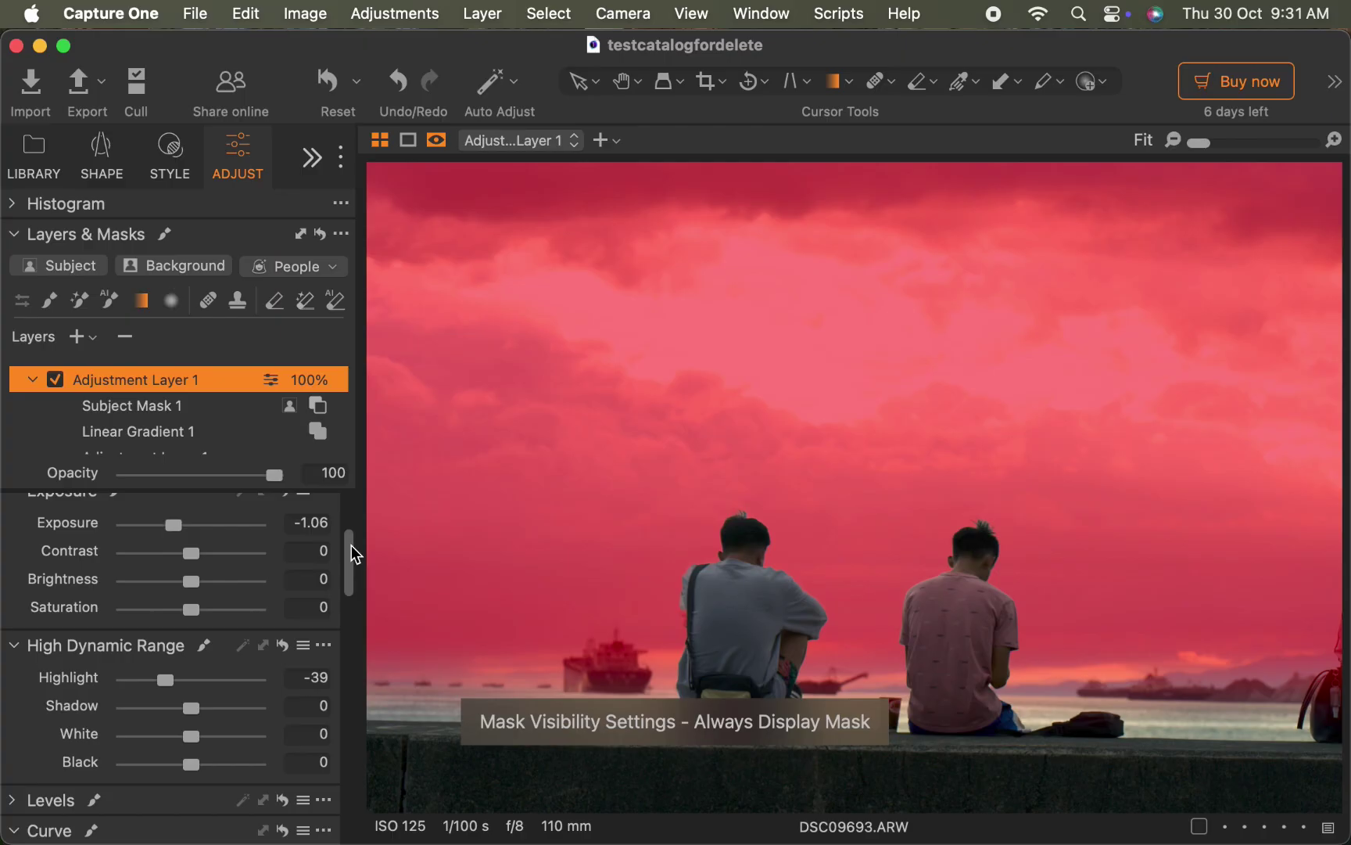
pyautogui.press('m')
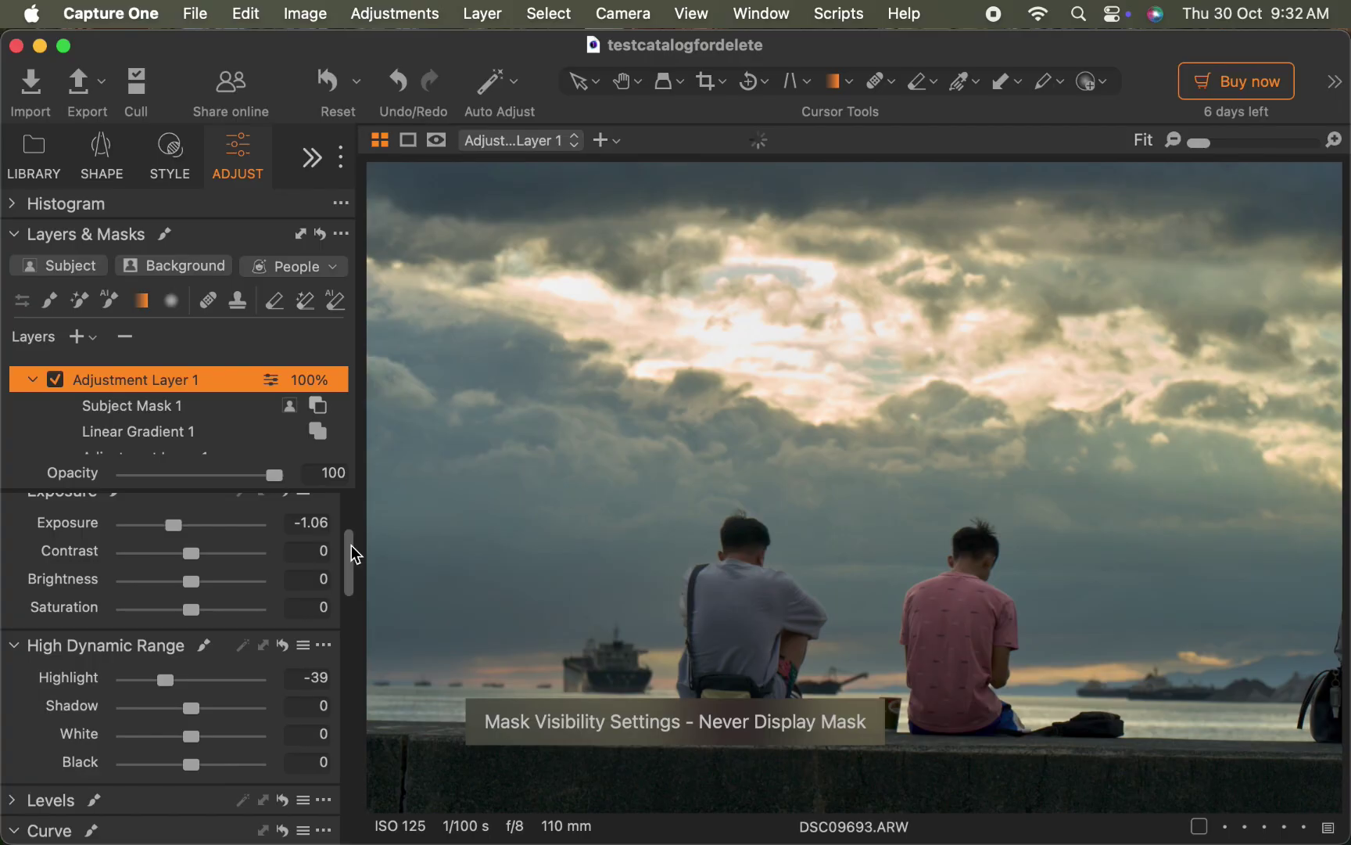
# Add a second adjustment layer with a Subject mask of the two seated men.
pyautogui.click(78, 338)
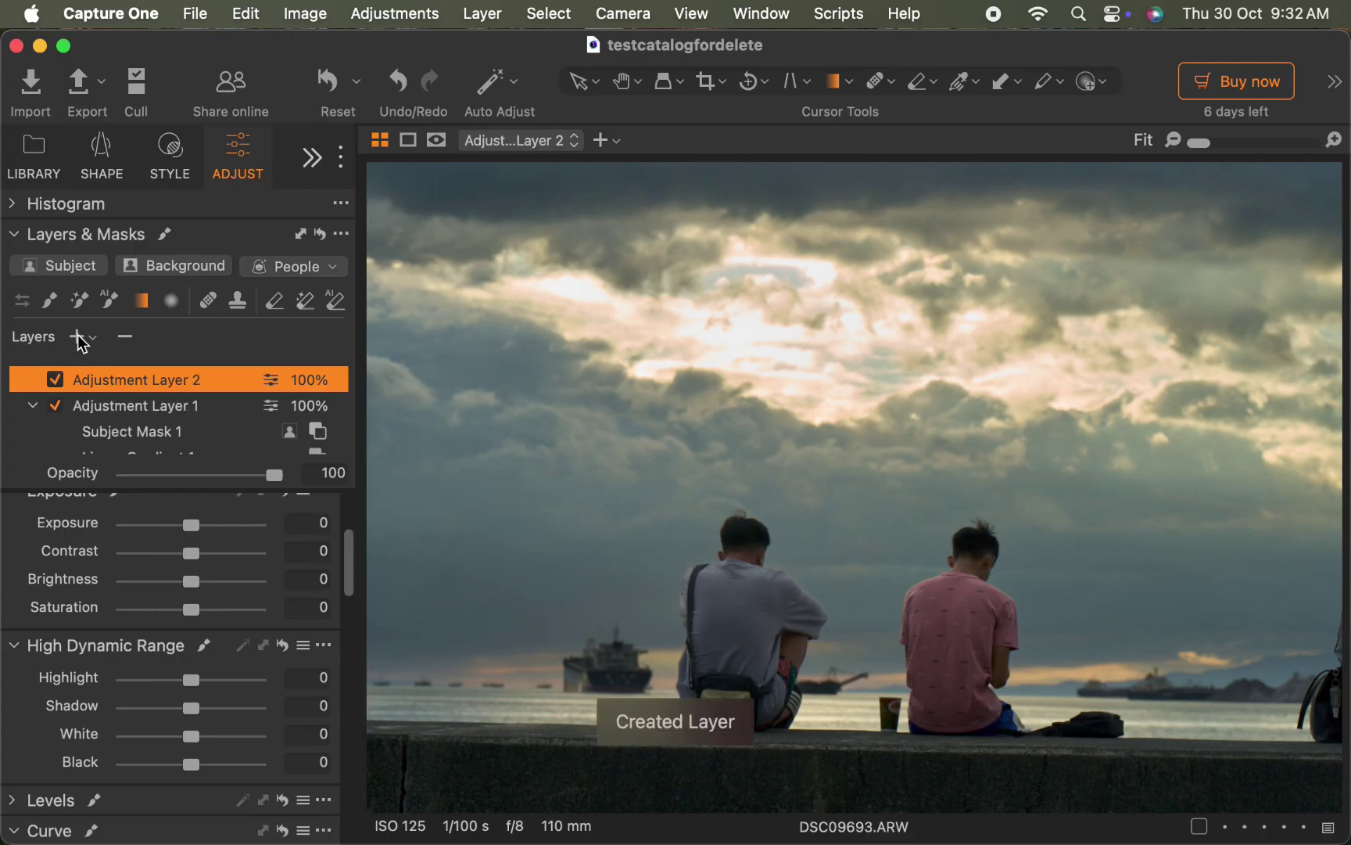
pyautogui.rightClick(97, 383)
pyautogui.moveTo(123, 381)
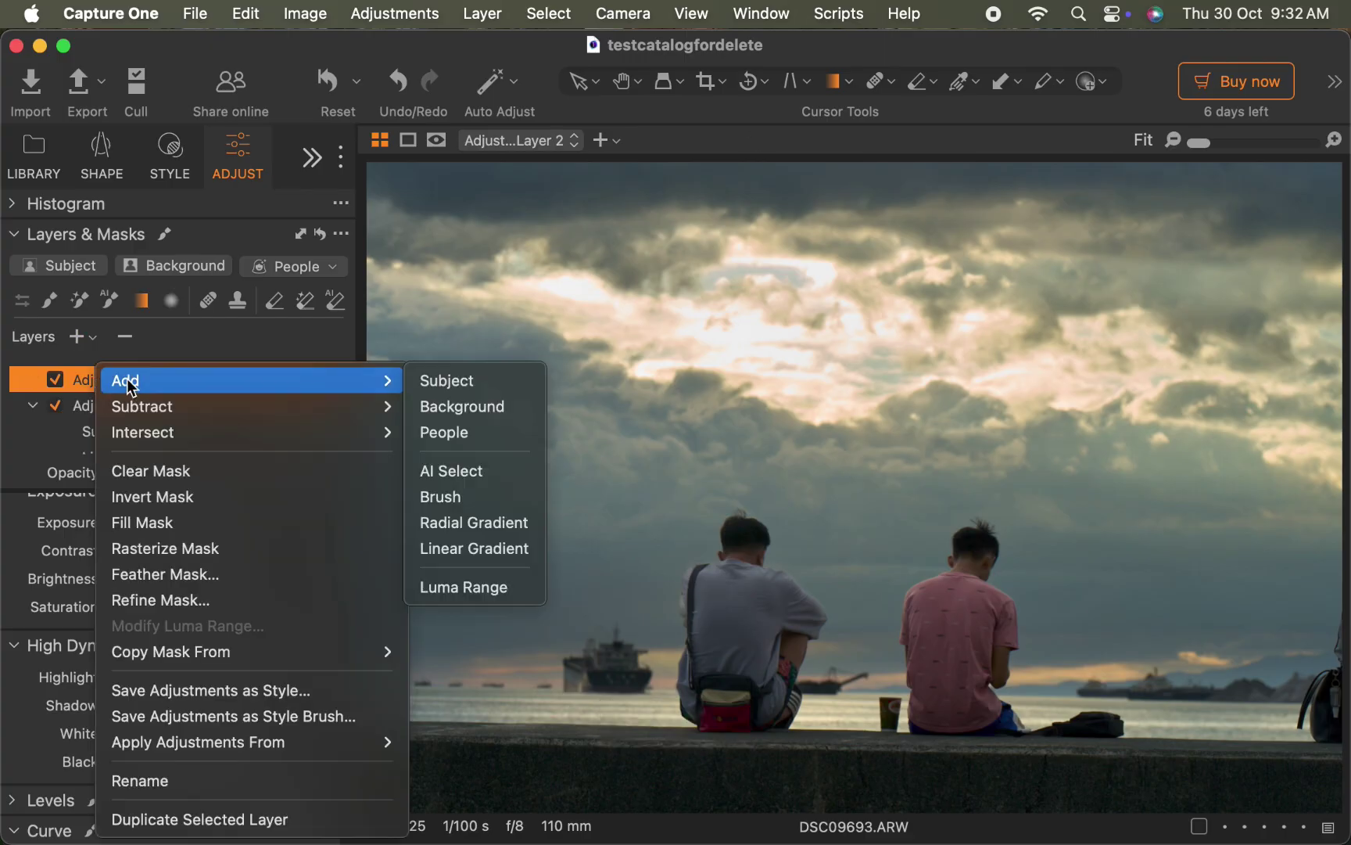
pyautogui.click(453, 390)
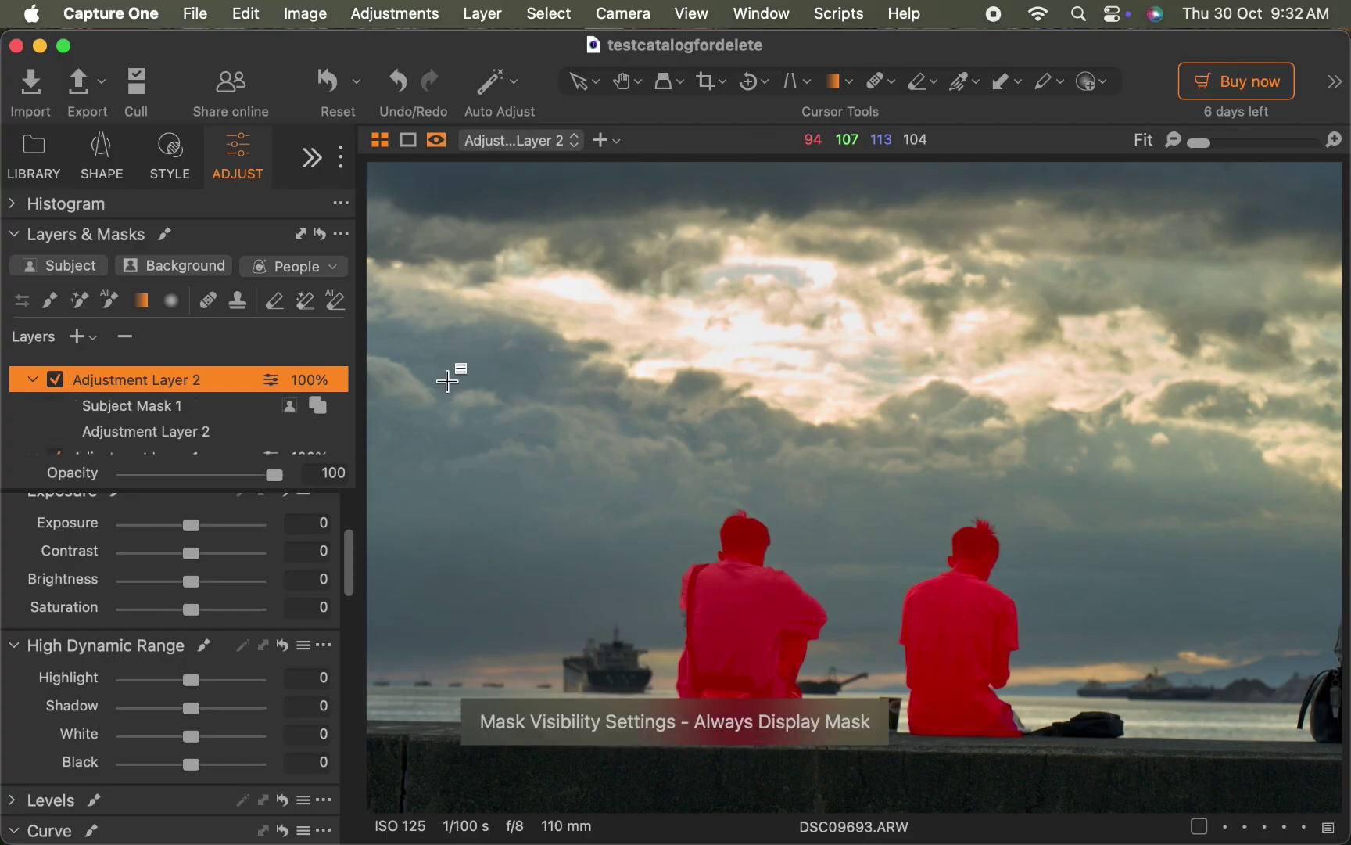
# Add an AI Select of the seawall to that mask, view it, and slightly brighten the exposure.
pyautogui.rightClick(78, 377)
pyautogui.moveTo(94, 380)
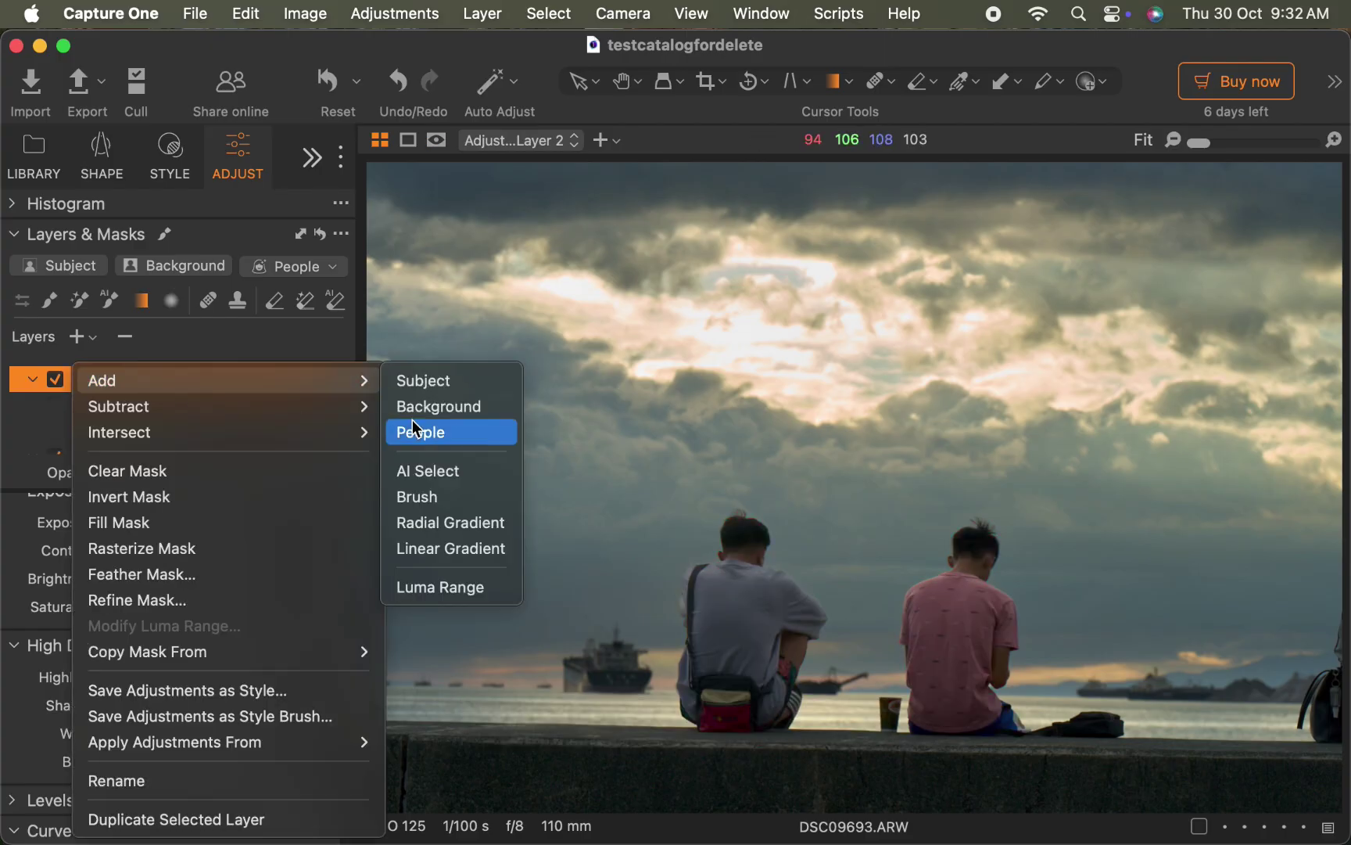
pyautogui.click(427, 471)
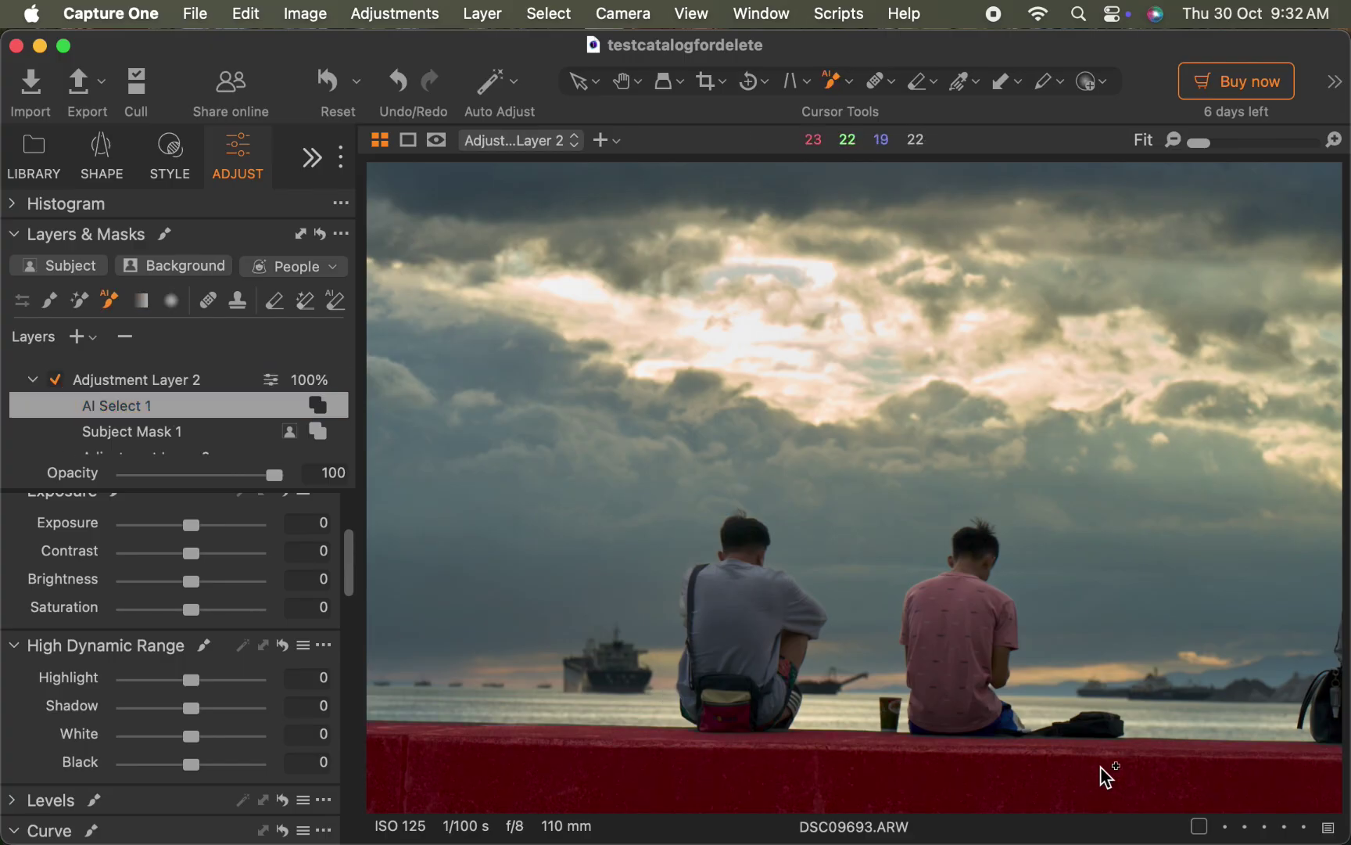
pyautogui.press('m')
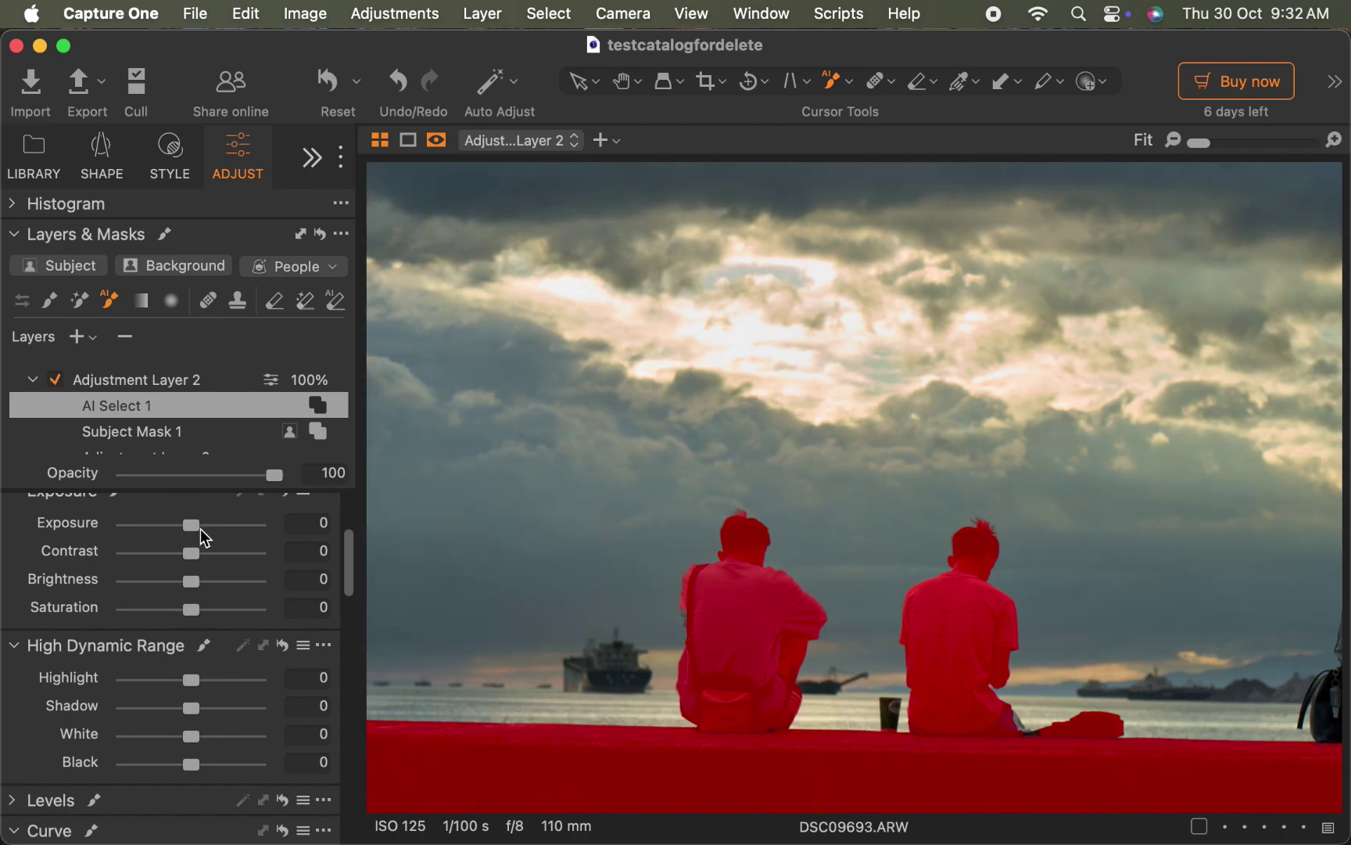
pyautogui.moveTo(196, 525); pyautogui.dragTo(200, 527)
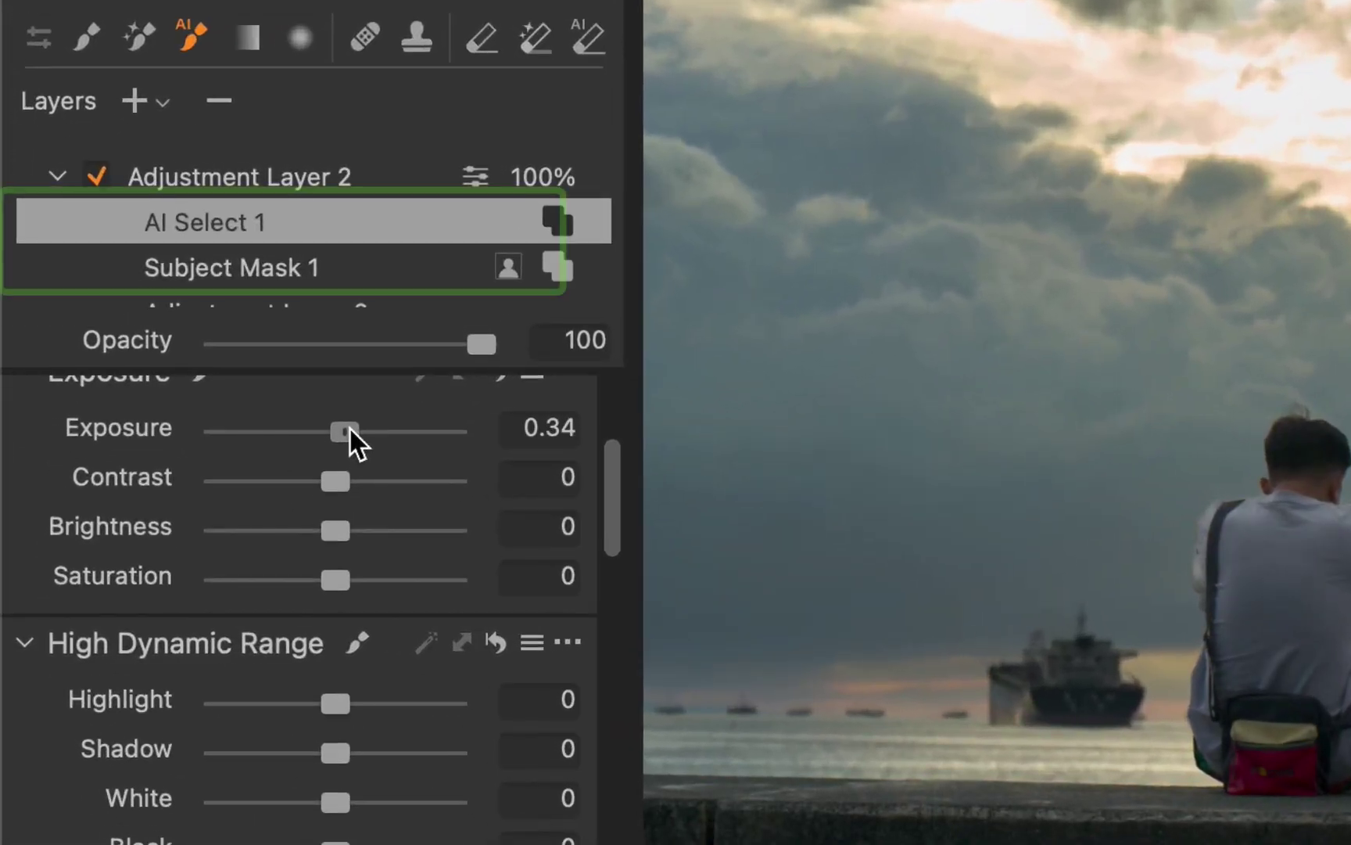
pyautogui.moveTo(350, 431)
pyautogui.mouseDown()
pyautogui.moveTo(330, 431)
pyautogui.moveTo(349, 431)
pyautogui.mouseUp()
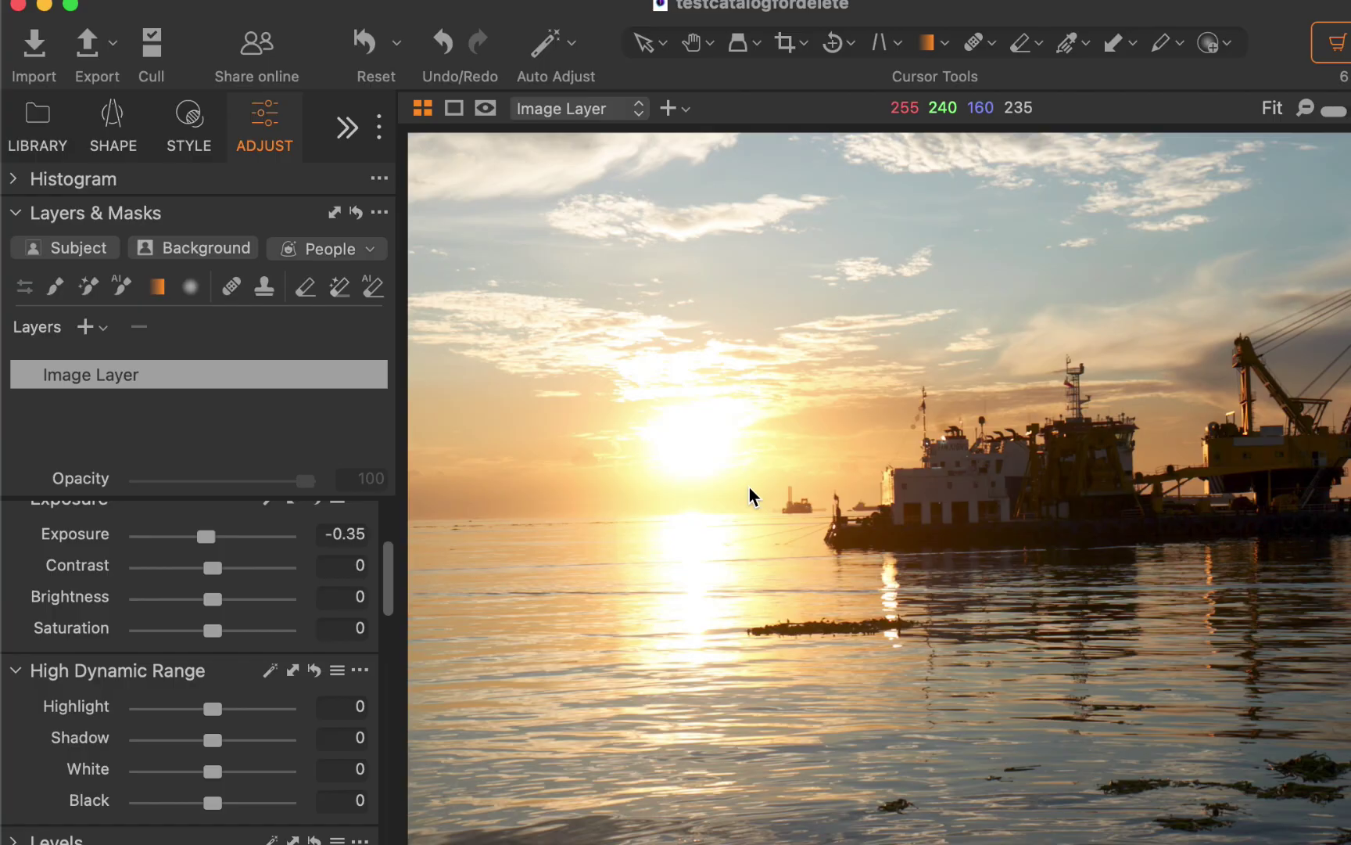
# Draw a linear gradient over the sunset sky, set Exposure to -0.68, and display the mask.
pyautogui.moveTo(749, 492); pyautogui.dragTo(745, 671)
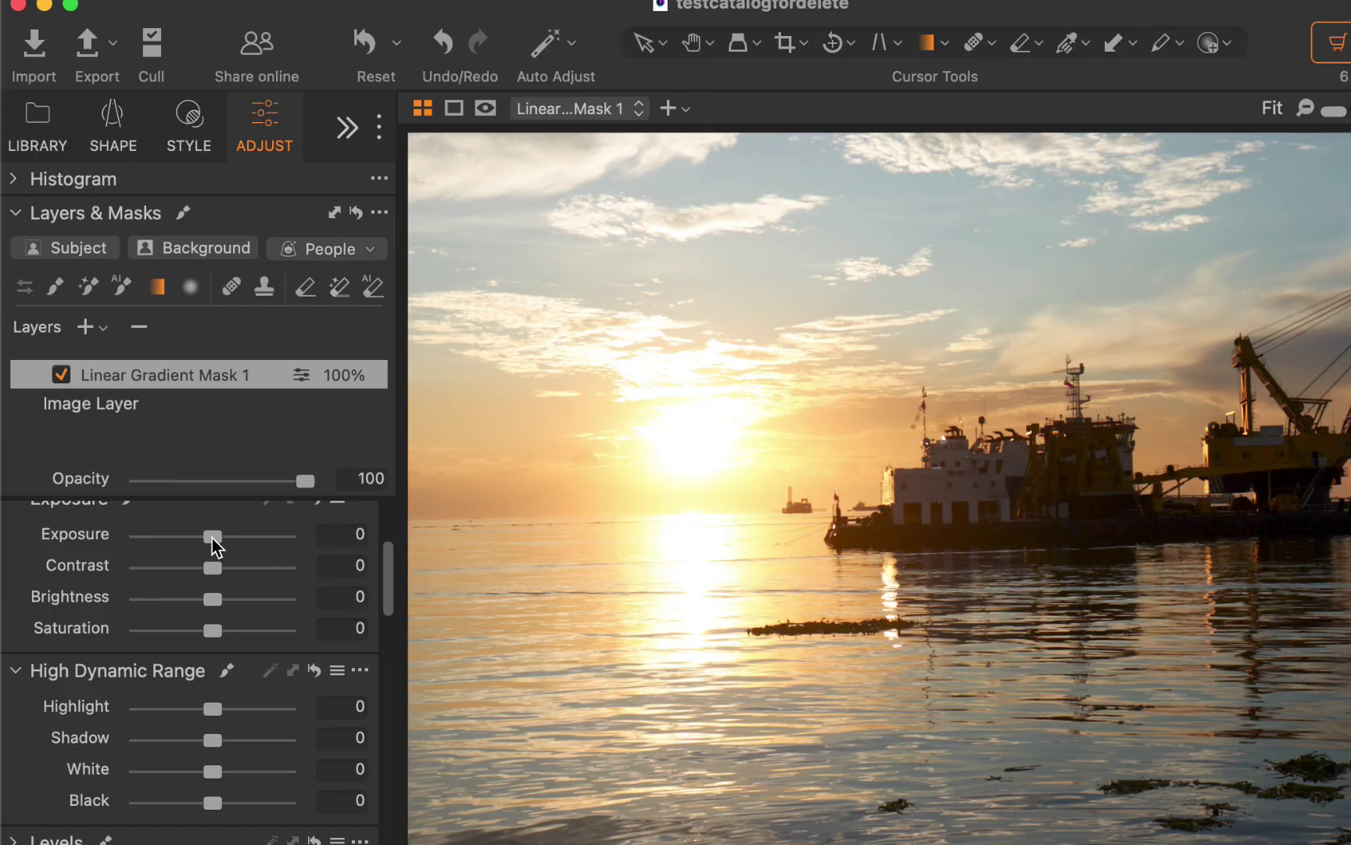
pyautogui.moveTo(213, 538); pyautogui.dragTo(199, 538)
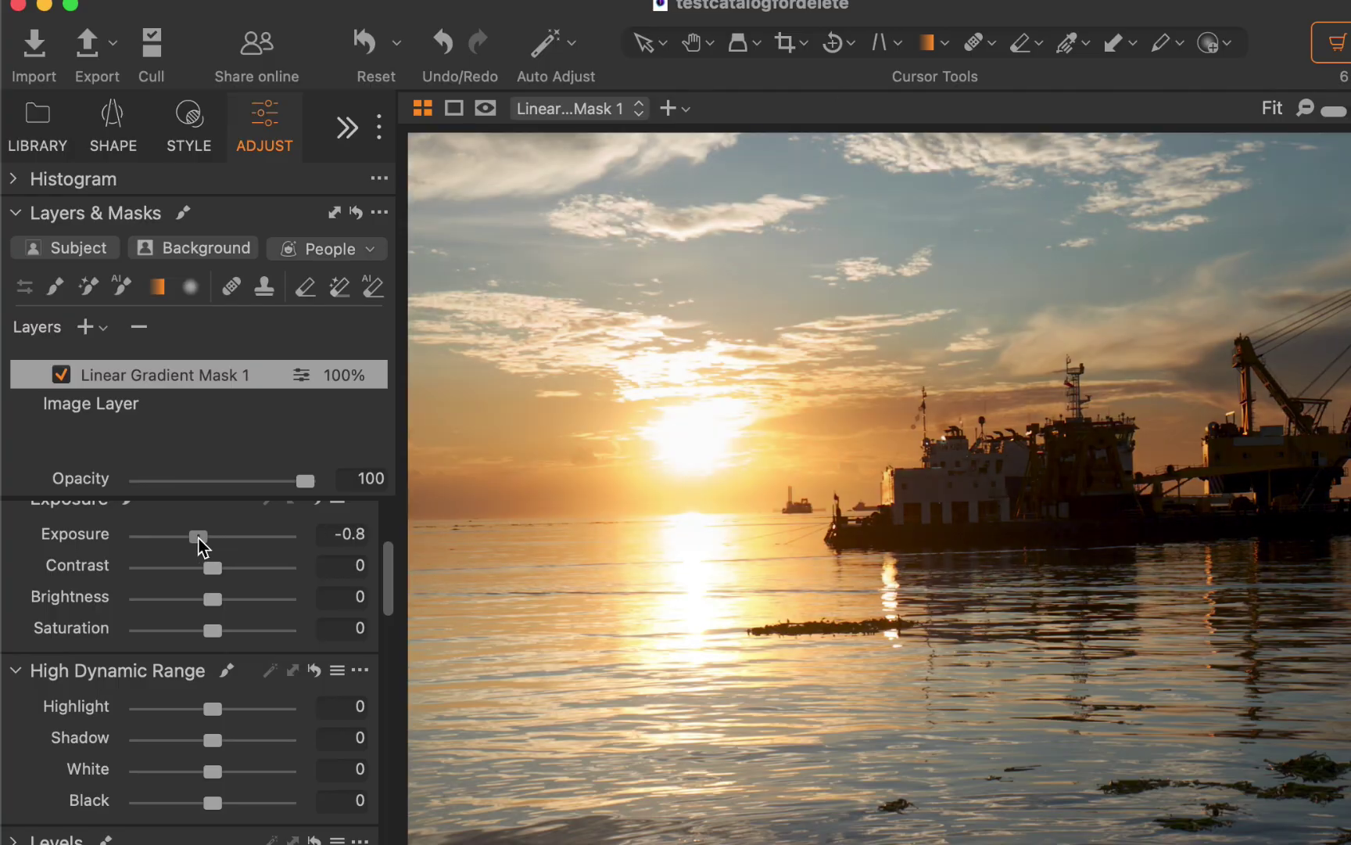
pyautogui.moveTo(199, 538); pyautogui.dragTo(201, 542)
pyautogui.press('m')
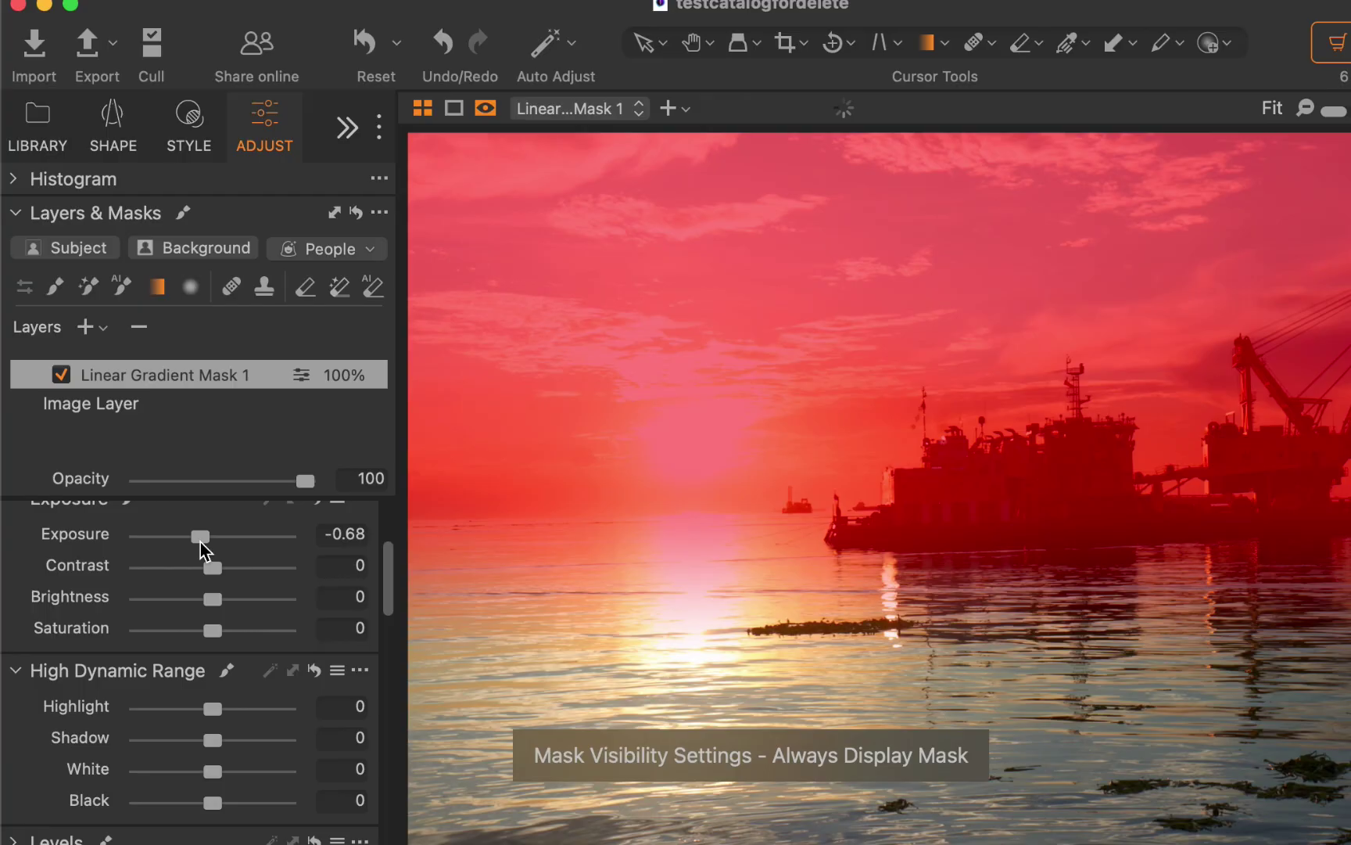
# Subtract a Luma Range of 0–66 from the gradient mask so the dark ship is excluded.
pyautogui.press('m')
pyautogui.rightClick(128, 375)
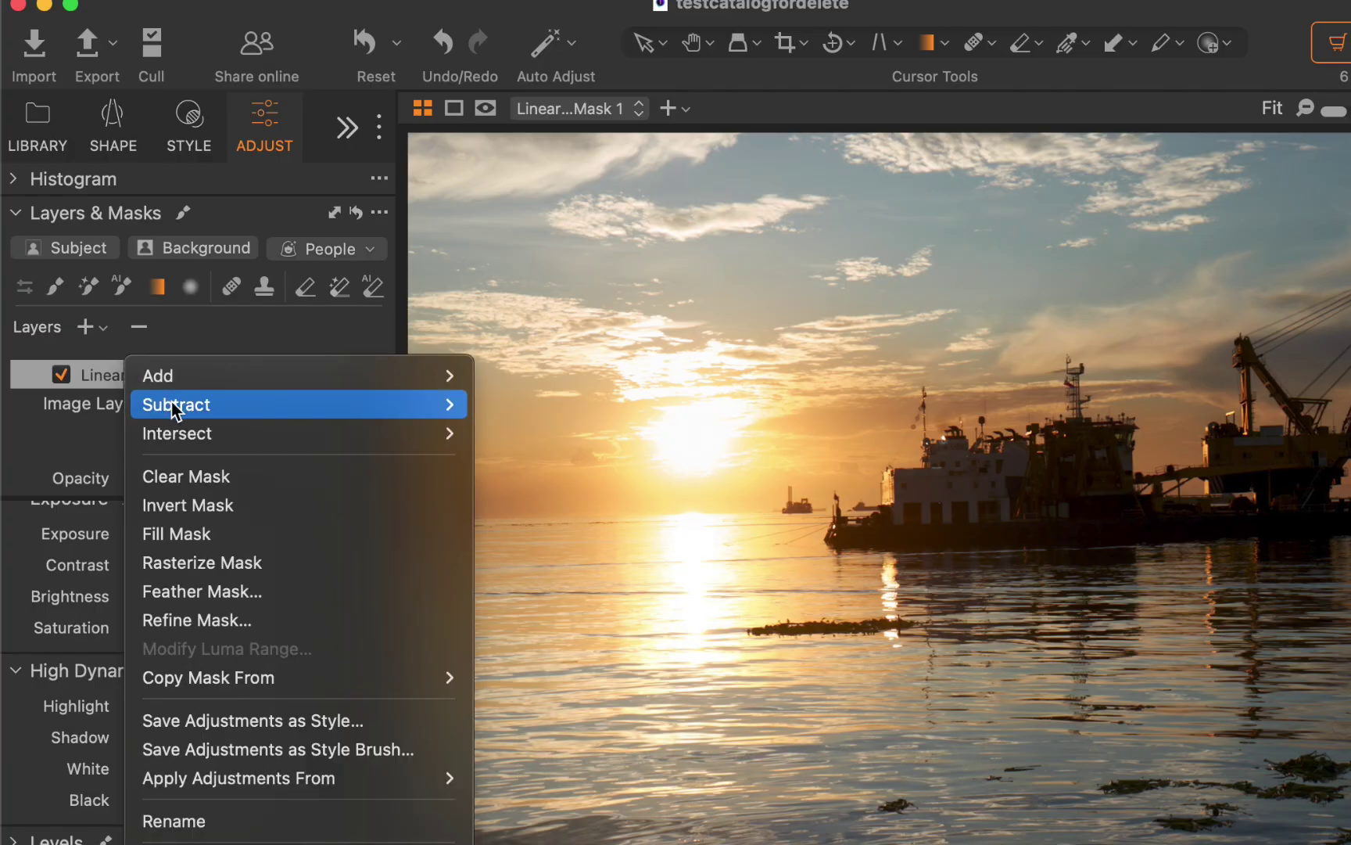
pyautogui.moveTo(175, 409)
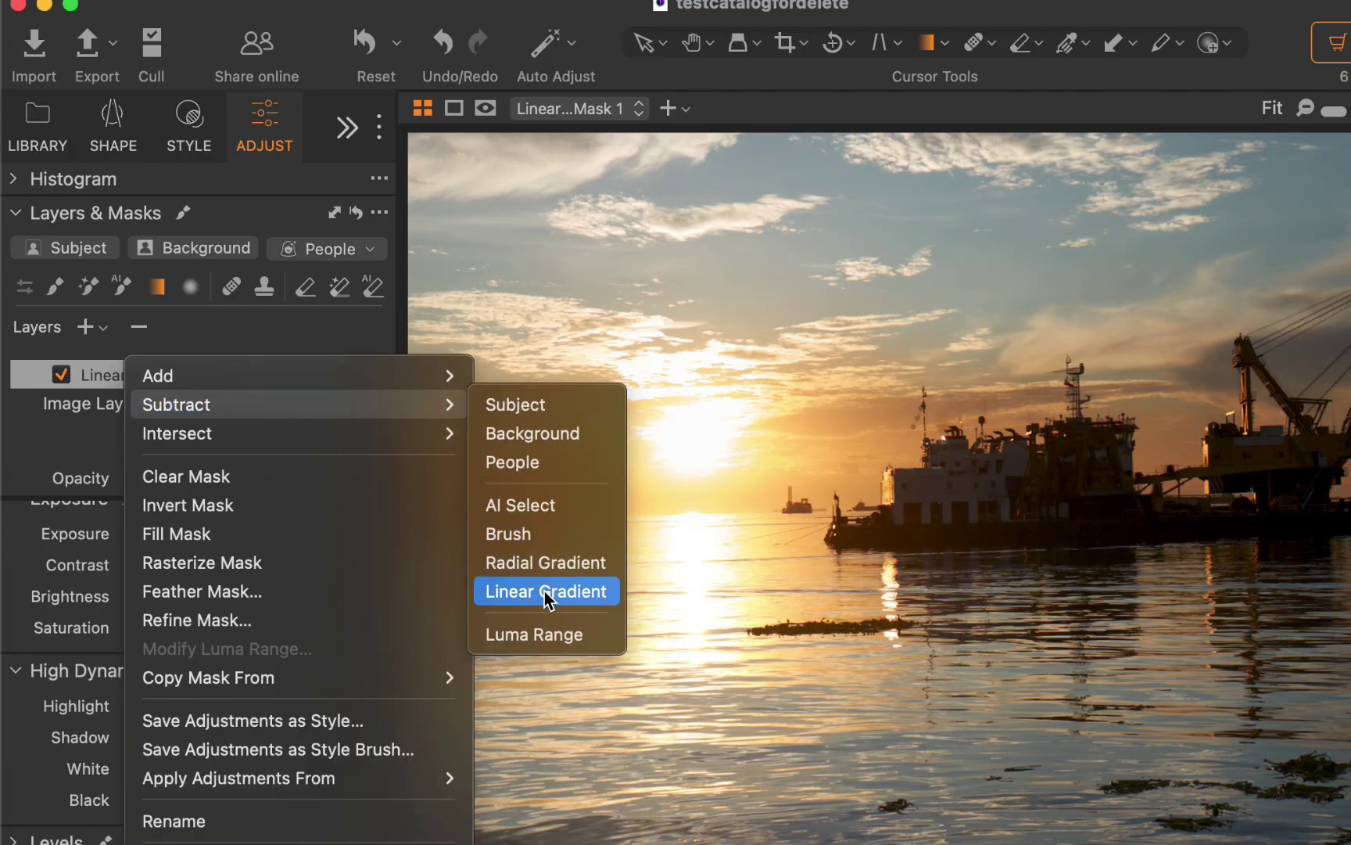
pyautogui.click(534, 640)
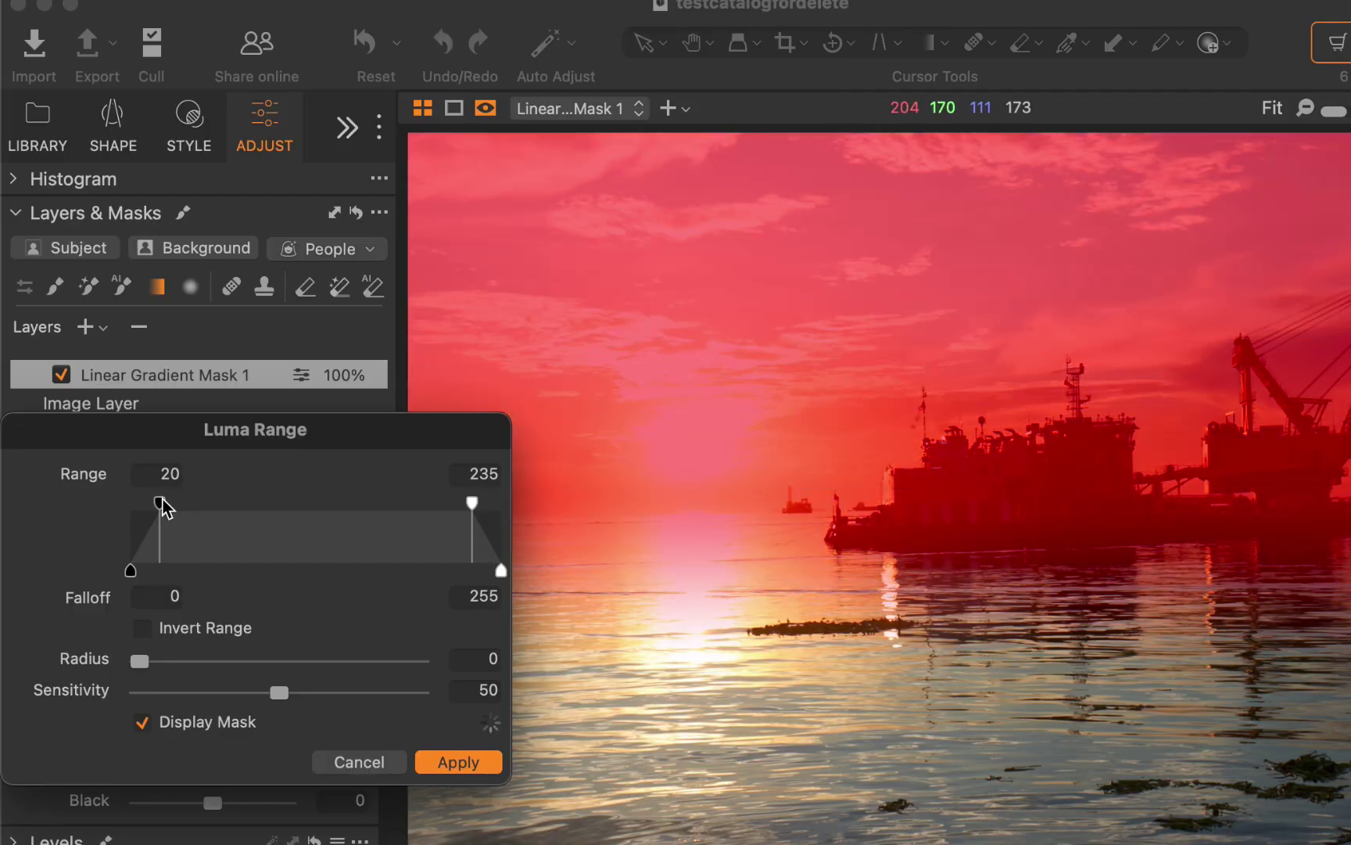
pyautogui.moveTo(161, 504); pyautogui.dragTo(130, 503)
pyautogui.moveTo(472, 505); pyautogui.dragTo(304, 512)
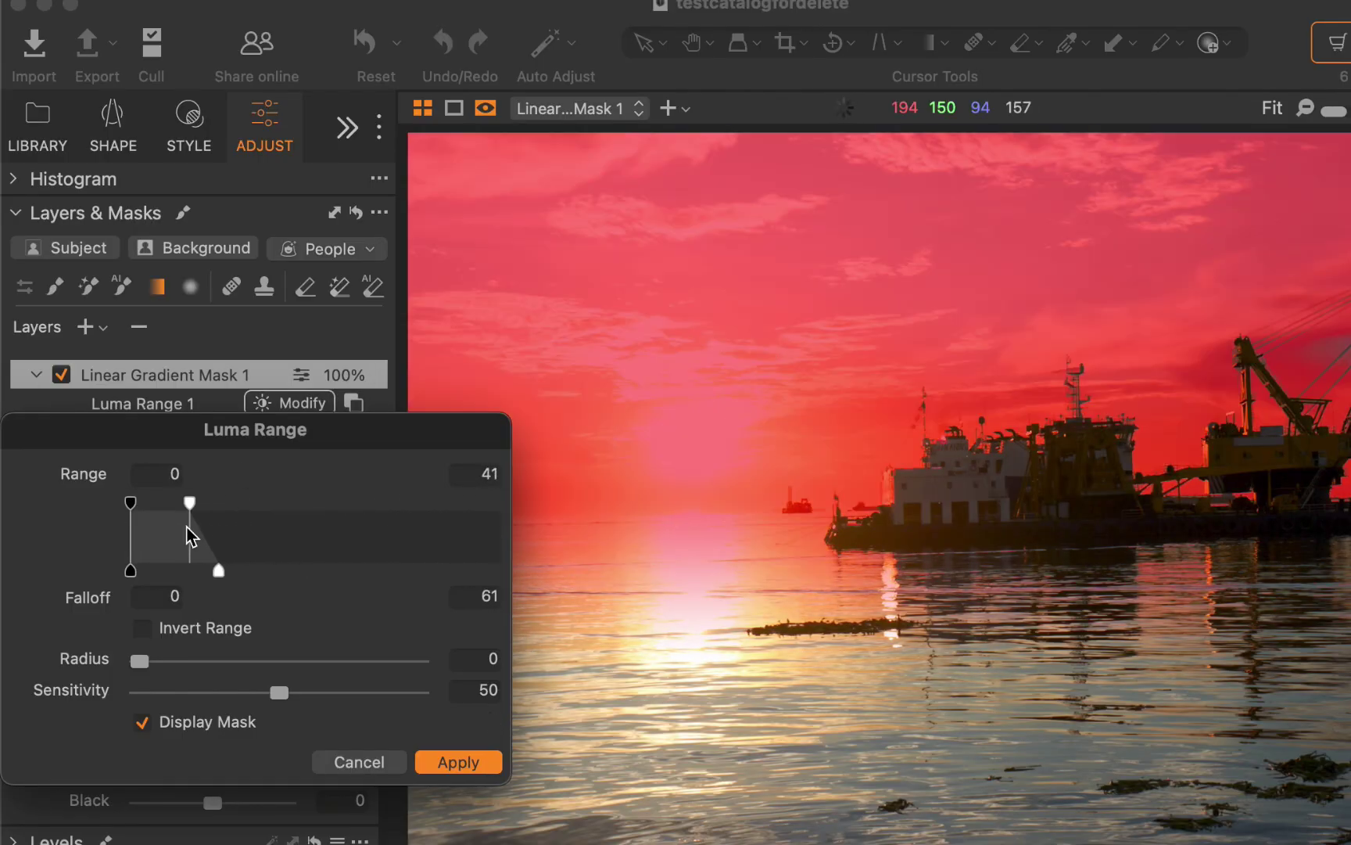
pyautogui.moveTo(190, 535); pyautogui.dragTo(227, 531)
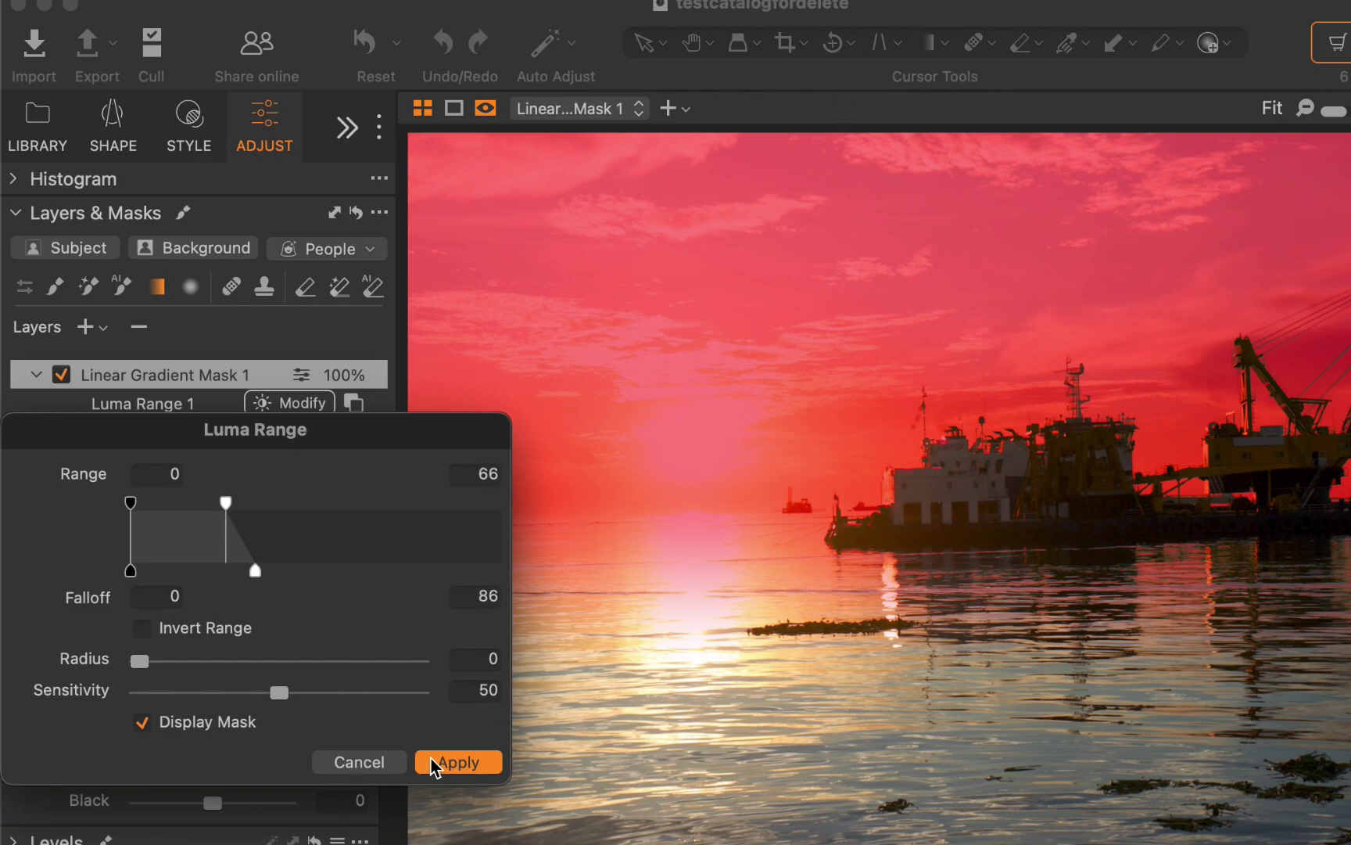
pyautogui.click(453, 762)
# Slightly darken the masked sky's exposure and display the luma range mask in grayscale.
pyautogui.press('m')
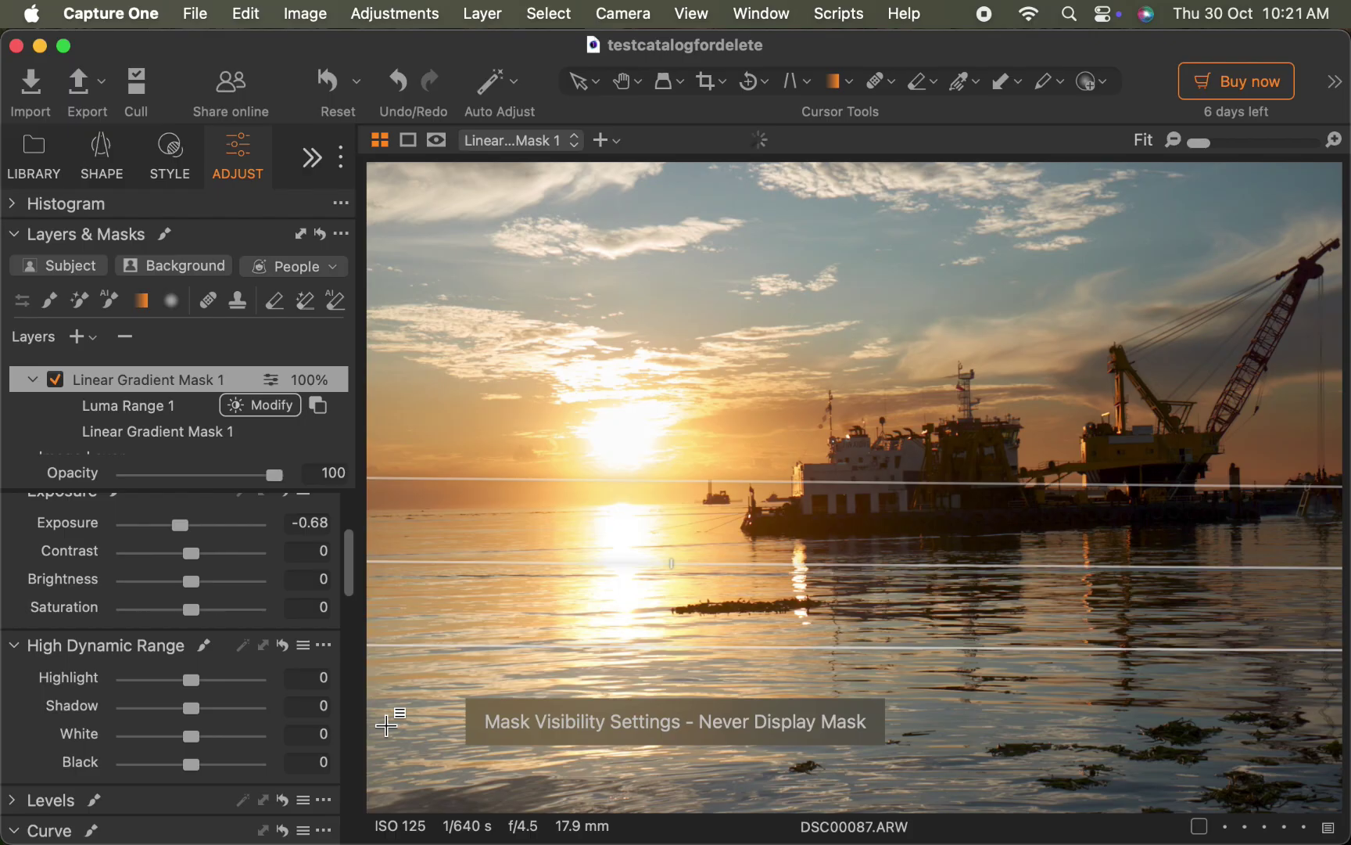
pyautogui.moveTo(180, 524); pyautogui.dragTo(181, 527)
pyautogui.click(125, 405)
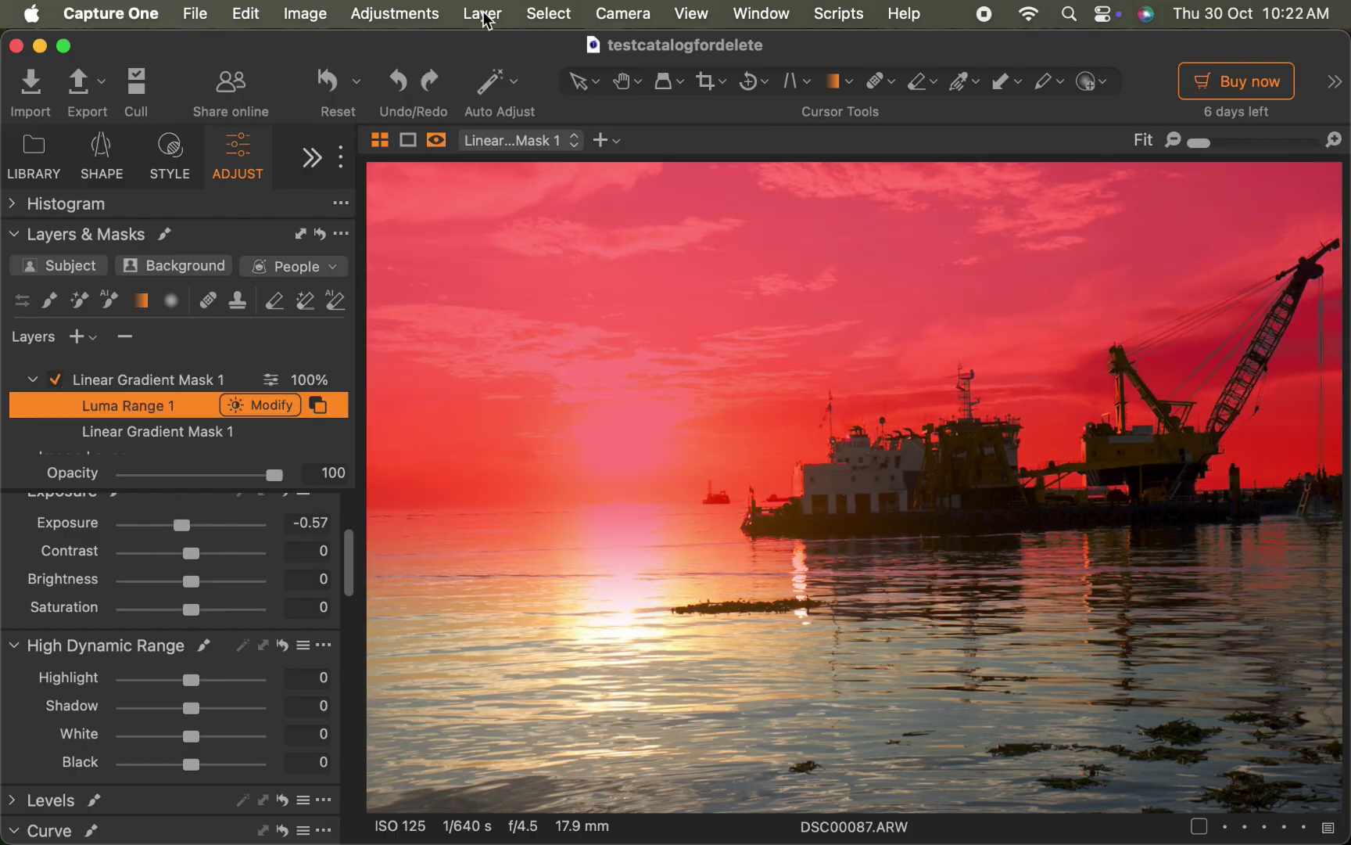
pyautogui.click(482, 13)
pyautogui.moveTo(529, 282)
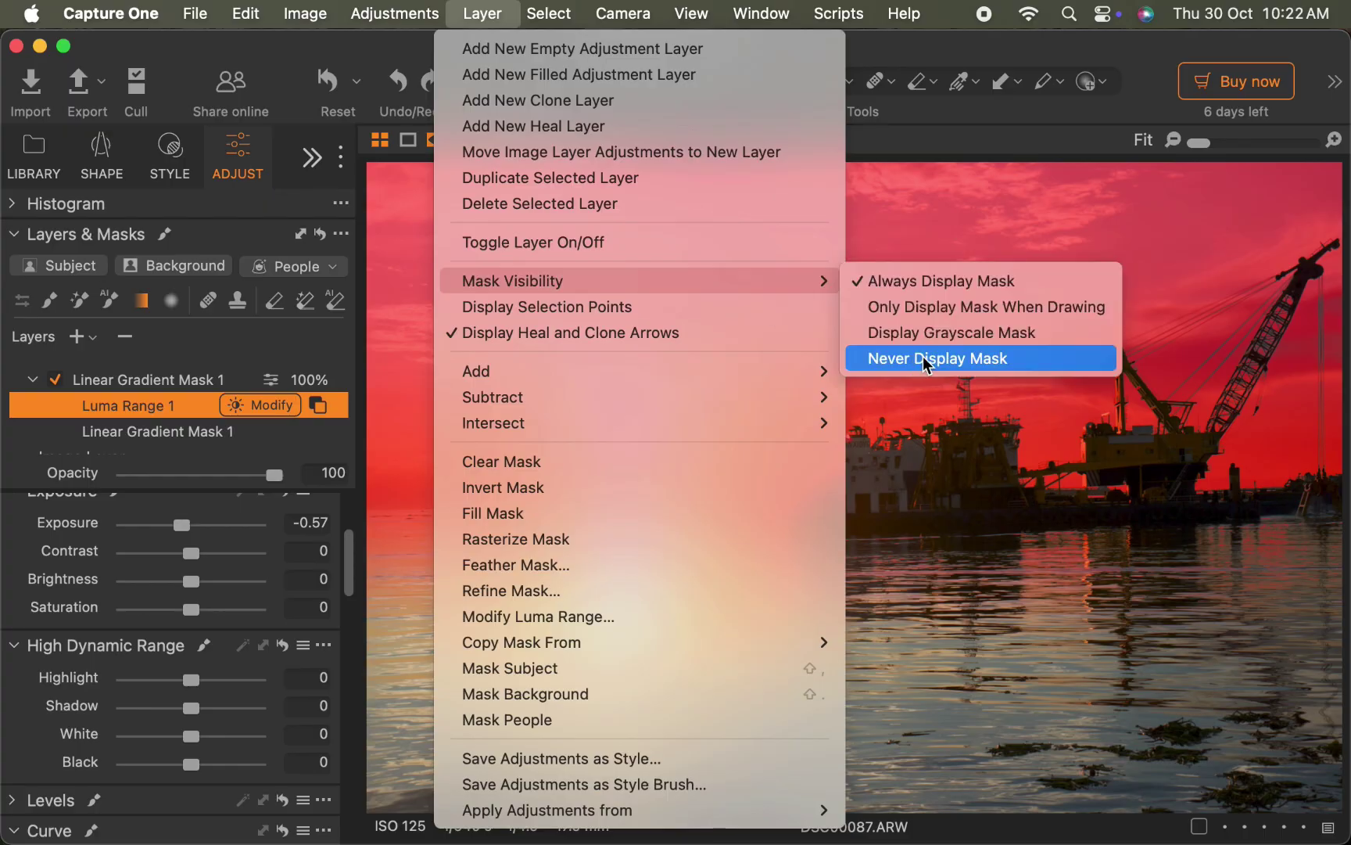
pyautogui.click(923, 335)
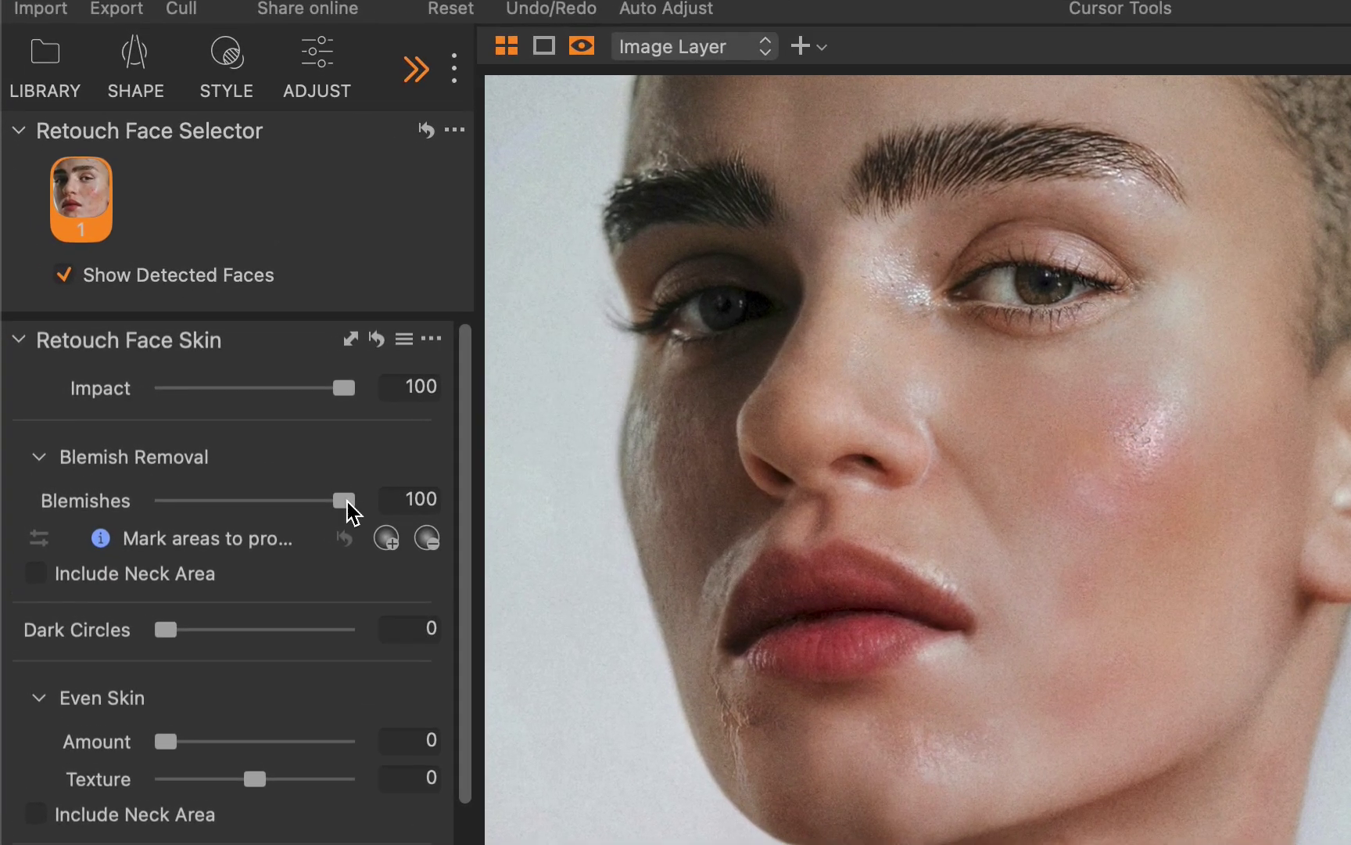
# Compare blemish removal on the woman's face, then set Dark Circles to 100.
pyautogui.moveTo(259, 481); pyautogui.dragTo(358, 526)
pyautogui.moveTo(176, 643); pyautogui.dragTo(98, 629)
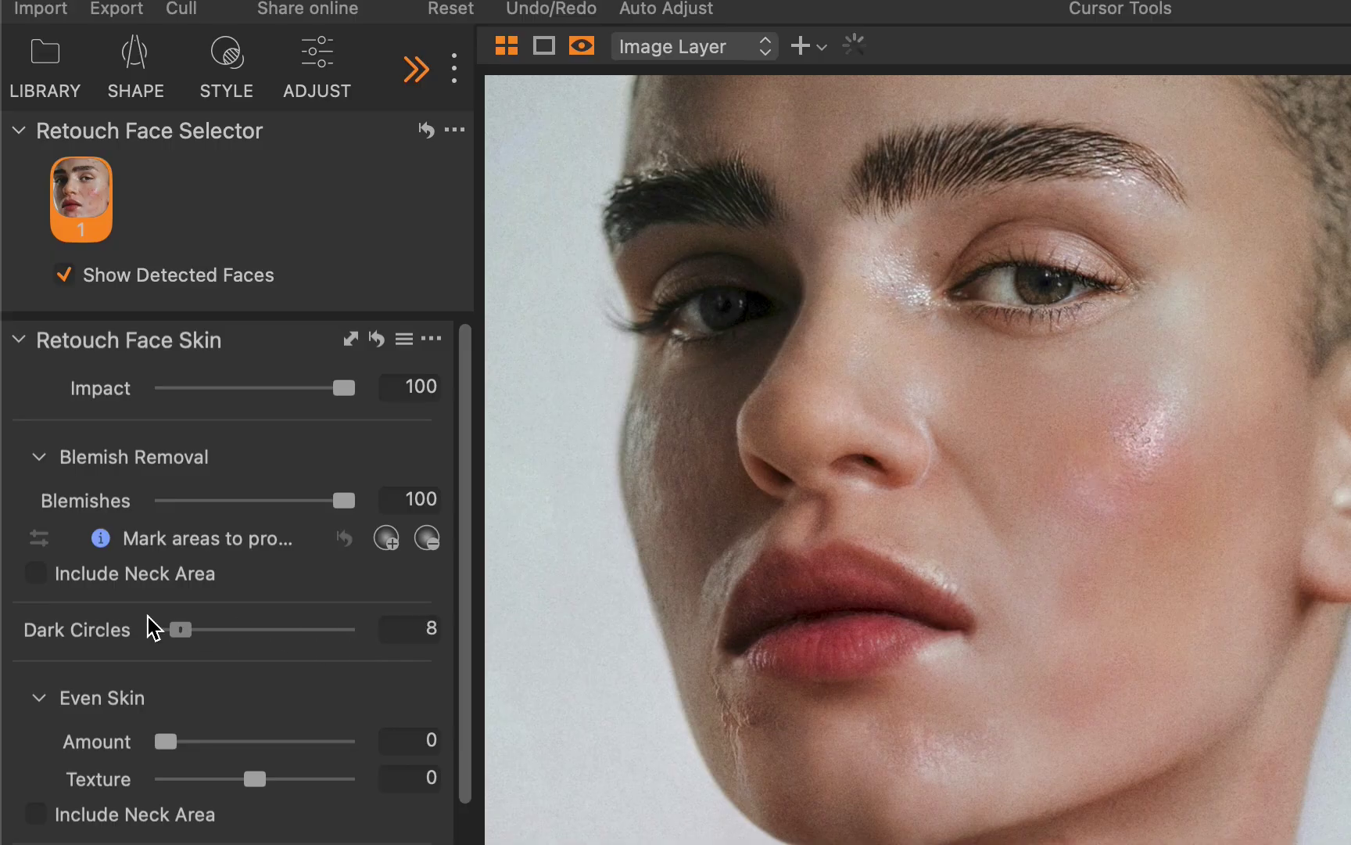
# Test Dark Circles removal on the new close-up portrait, leaving it at 0.
pyautogui.moveTo(178, 630); pyautogui.dragTo(395, 722)
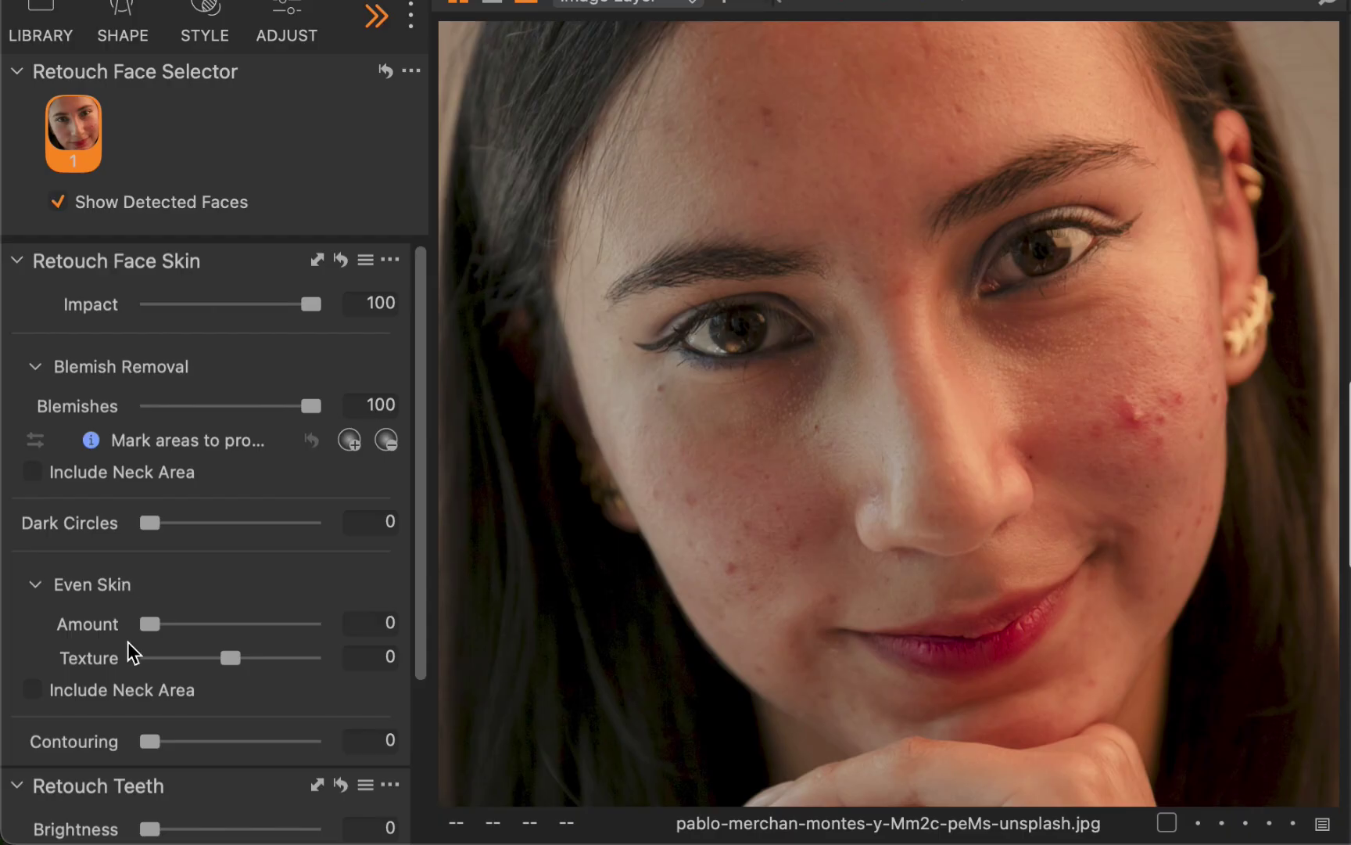
# Set Retouch Eyes Iris to 99 and Sclera to 100, then Teeth Brightness to 84 on the next photo.
pyautogui.scroll(-5, 129, 645)
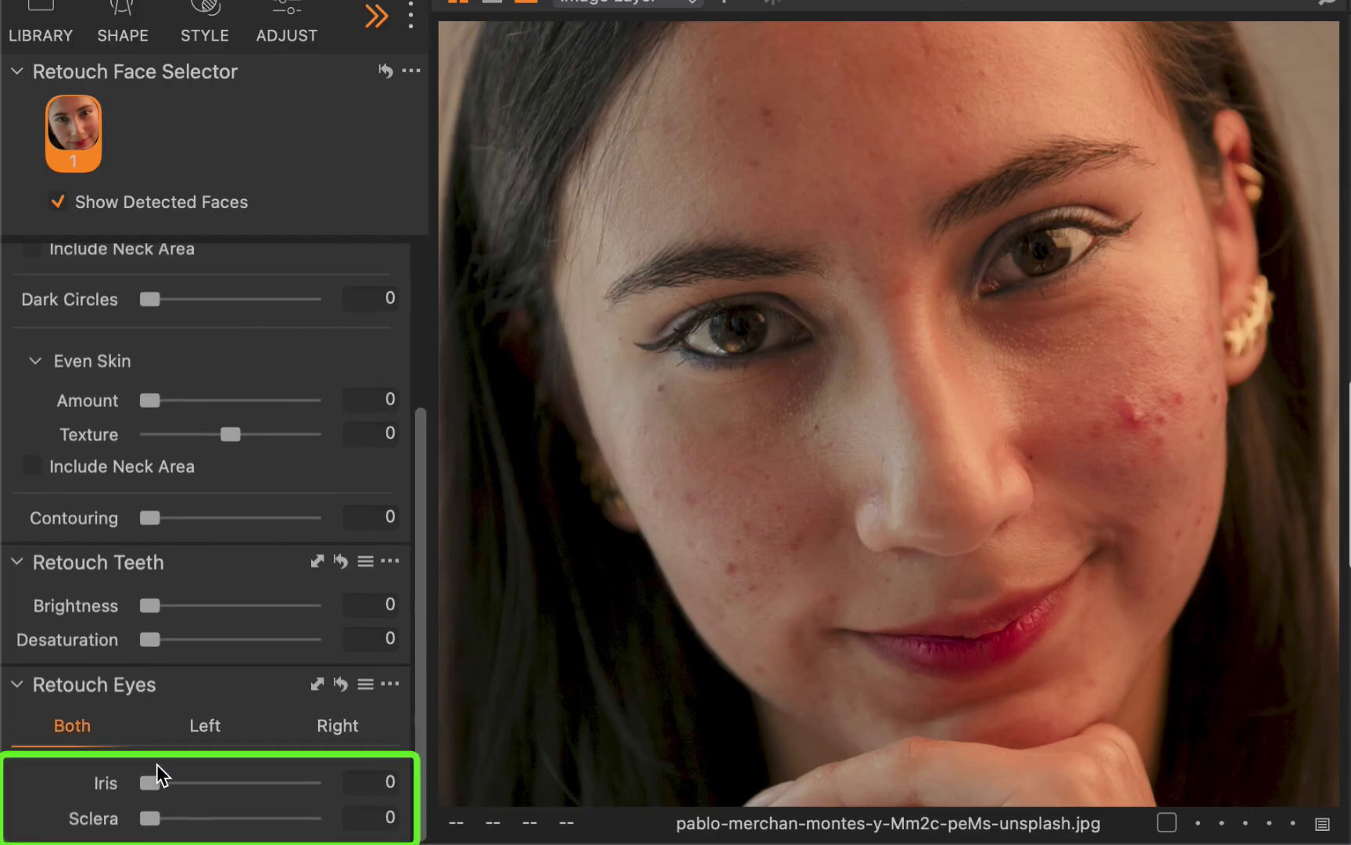
pyautogui.moveTo(151, 784); pyautogui.dragTo(316, 778)
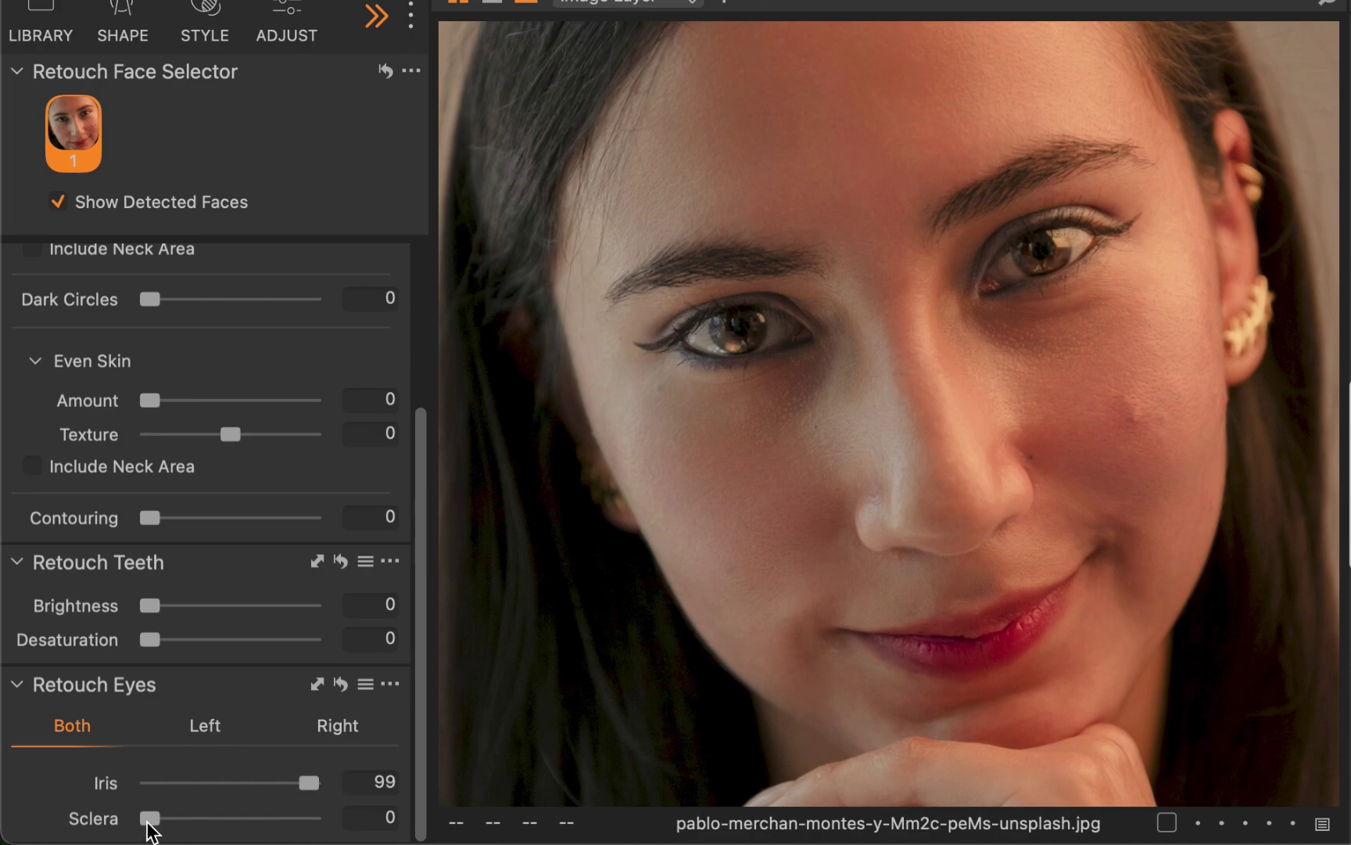
pyautogui.moveTo(151, 818); pyautogui.dragTo(364, 798)
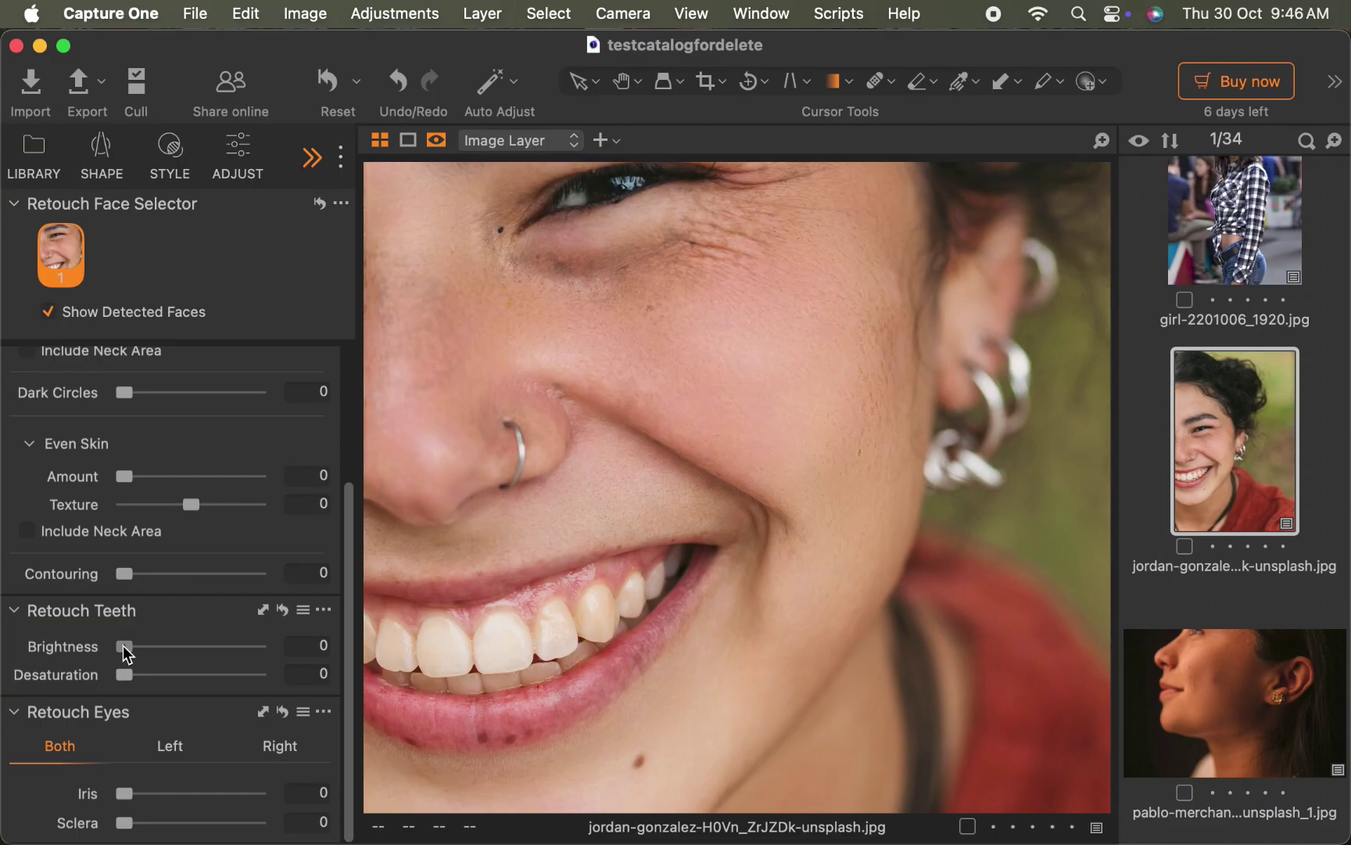
pyautogui.moveTo(124, 648)
pyautogui.mouseDown()
pyautogui.moveTo(268, 646)
pyautogui.moveTo(121, 648)
pyautogui.moveTo(238, 647)
pyautogui.mouseUp()
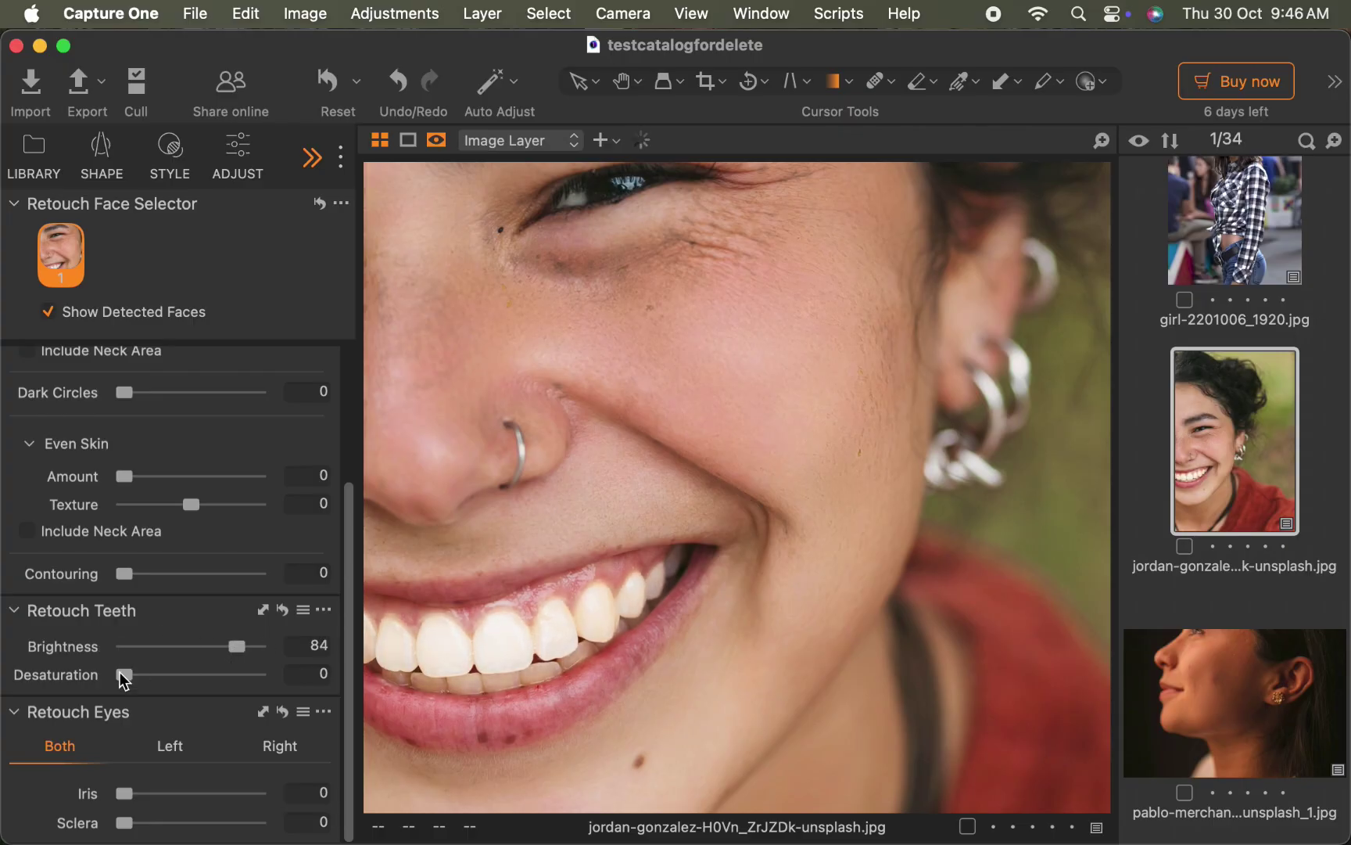
pyautogui.moveTo(121, 677); pyautogui.dragTo(227, 680)
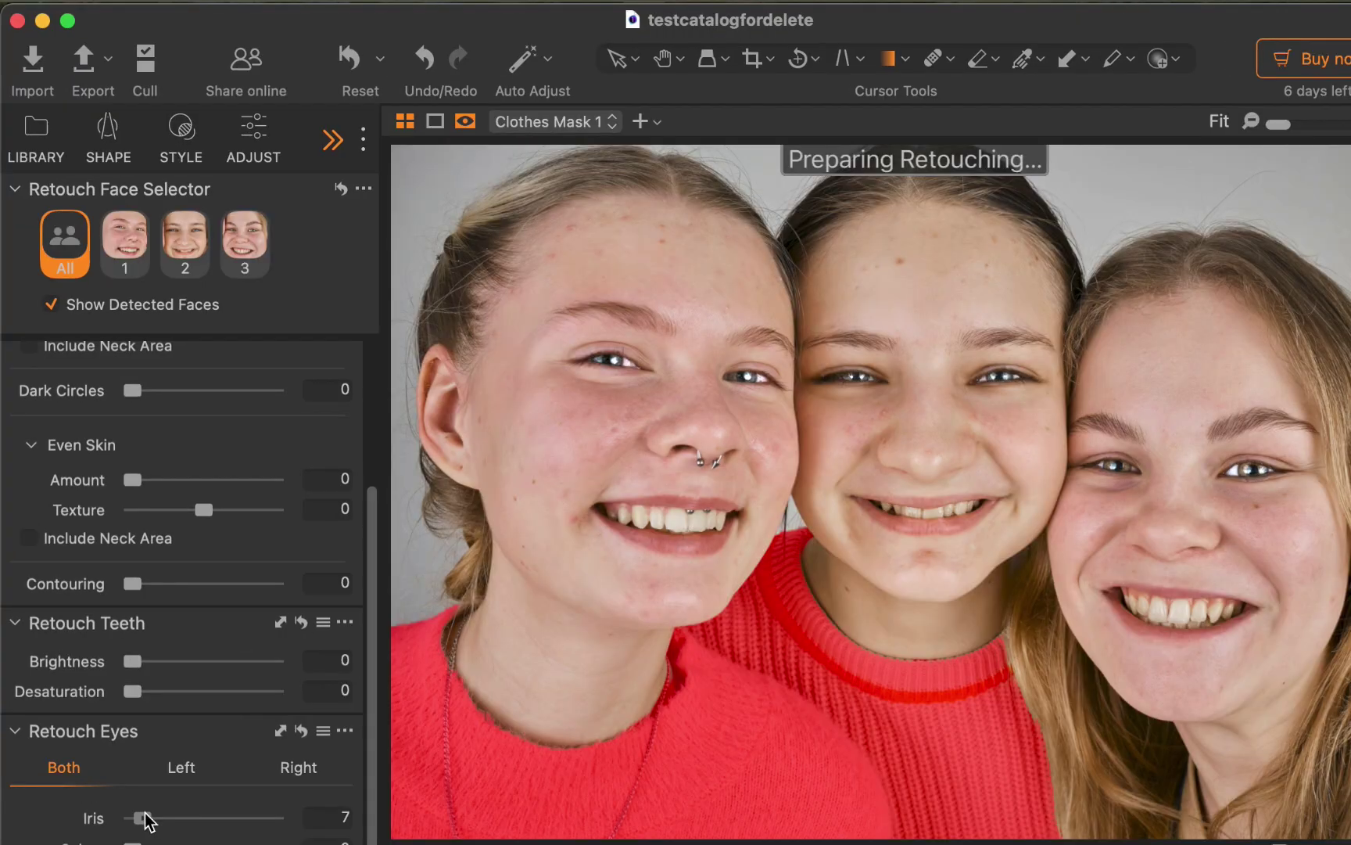
# Test Iris brightening on the three-girl group photo and set Teeth Brightness to 24.
pyautogui.moveTo(136, 792)
pyautogui.mouseDown()
pyautogui.moveTo(205, 792)
pyautogui.moveTo(134, 823)
pyautogui.moveTo(325, 816)
pyautogui.moveTo(88, 820)
pyautogui.mouseUp()
pyautogui.moveTo(132, 661)
pyautogui.mouseDown()
pyautogui.moveTo(242, 666)
pyautogui.moveTo(99, 691)
pyautogui.moveTo(282, 688)
pyautogui.moveTo(97, 668)
pyautogui.moveTo(272, 698)
pyautogui.mouseUp()
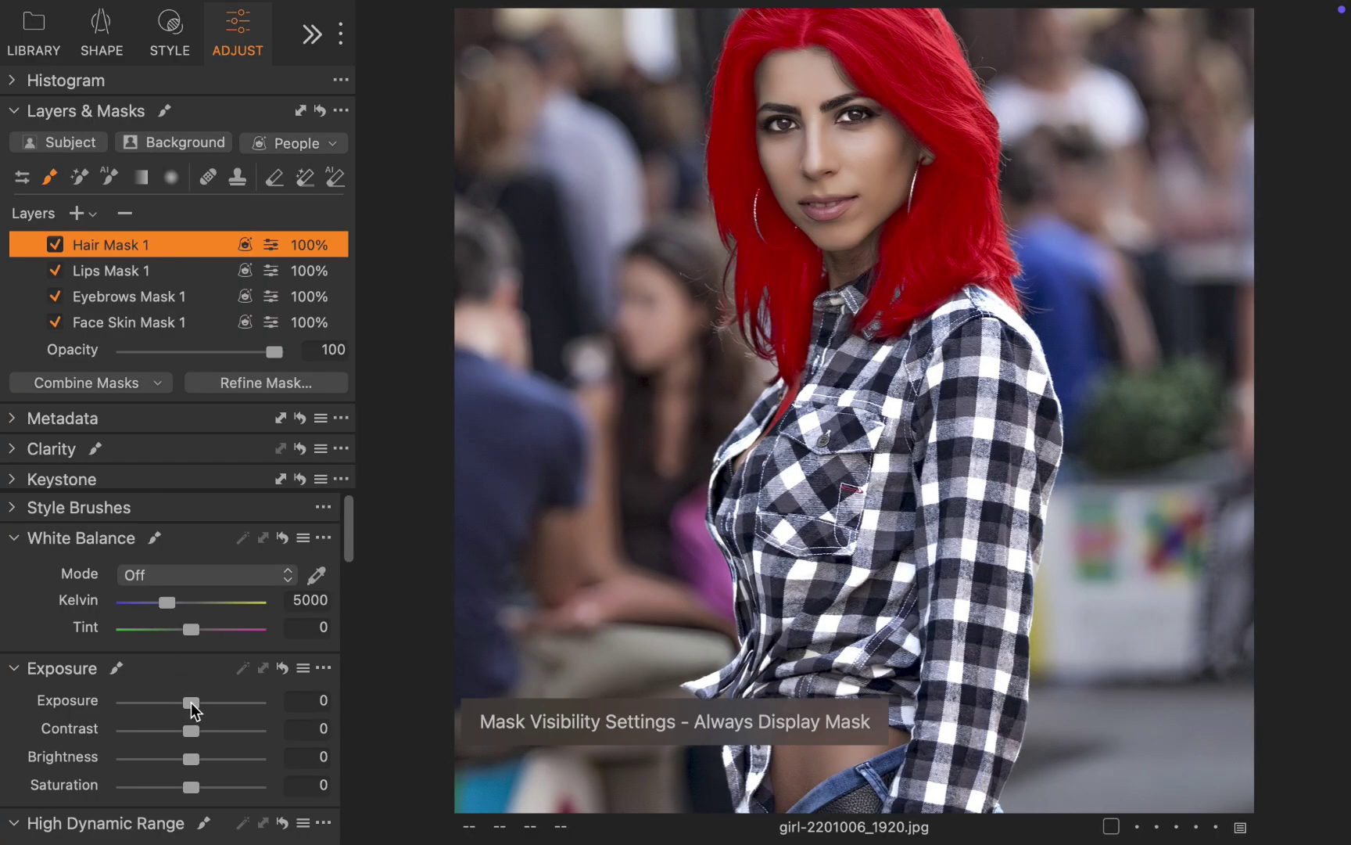
# Slightly brighten the Hair mask, then step through the lips, eyebrows, face skin, body skin and person masks.
pyautogui.moveTo(194, 710)
pyautogui.mouseDown()
pyautogui.moveTo(247, 711)
pyautogui.moveTo(183, 708)
pyautogui.moveTo(194, 706)
pyautogui.mouseUp()
pyautogui.click(162, 273)
pyautogui.click(174, 301)
pyautogui.click(195, 331)
pyautogui.scroll(-3, 199, 266)
pyautogui.click(187, 283)
pyautogui.click(140, 307)
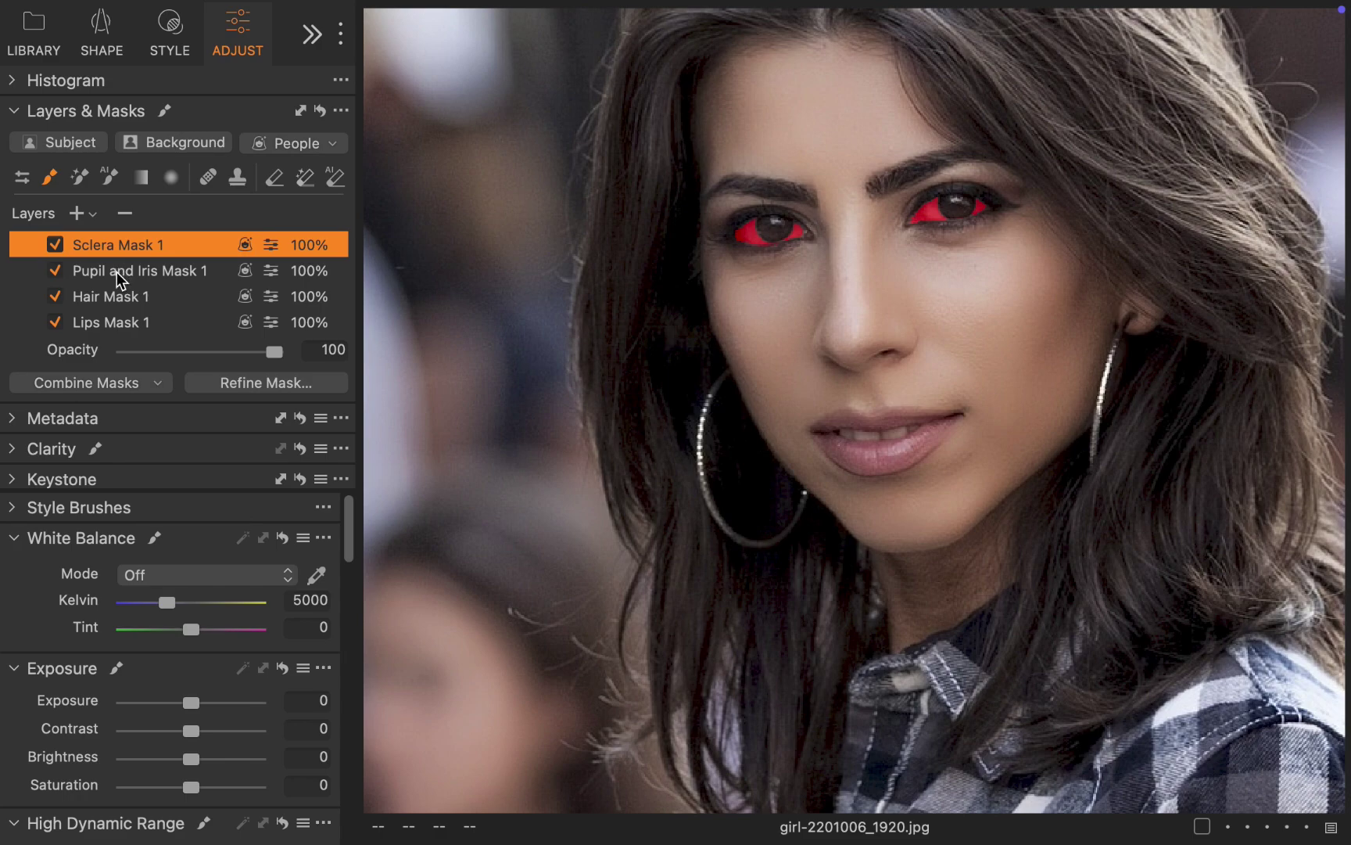
# Raise exposure on the Pupil and Iris mask and on the Sclera mask to brighten the eyes.
pyautogui.click(118, 277)
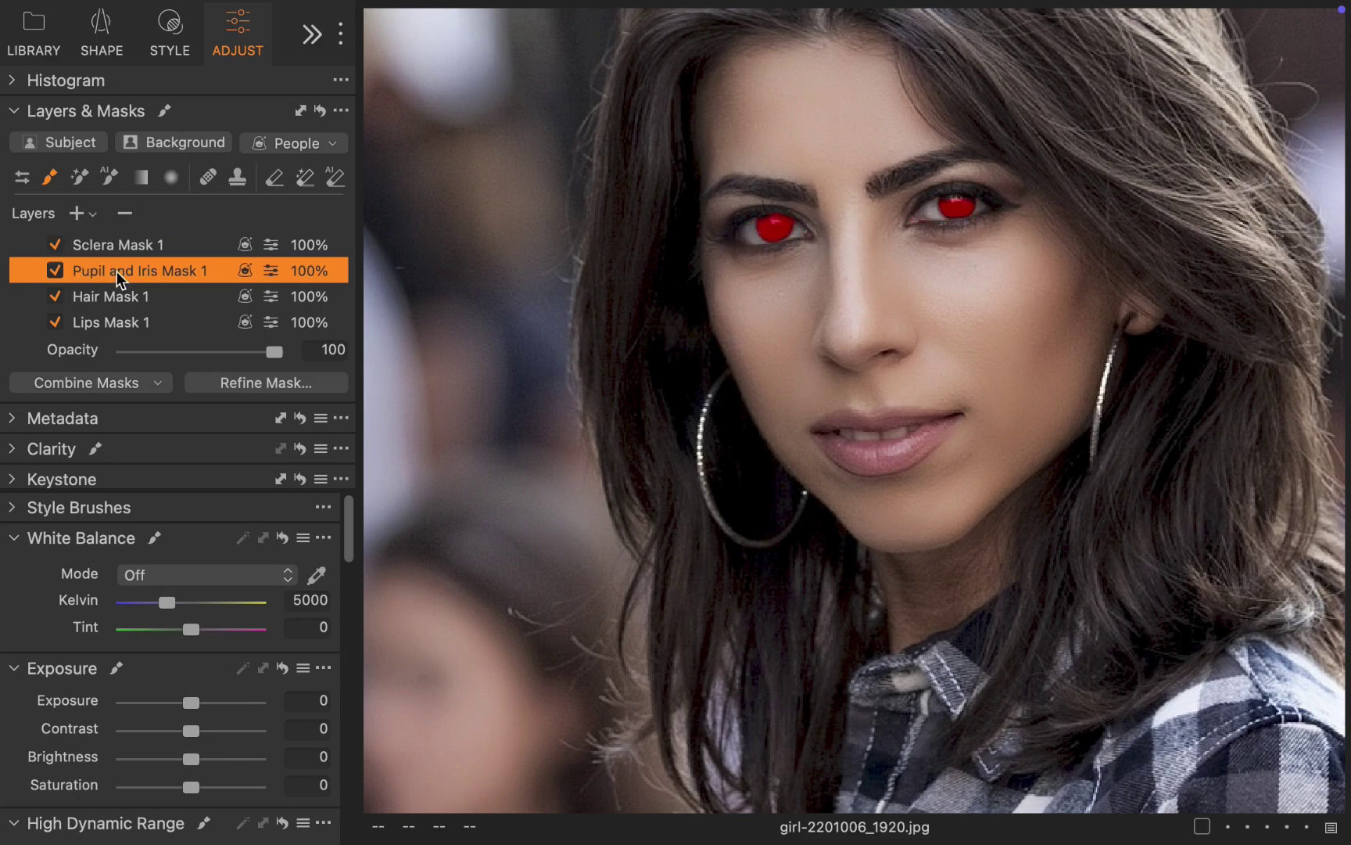
pyautogui.click(117, 255)
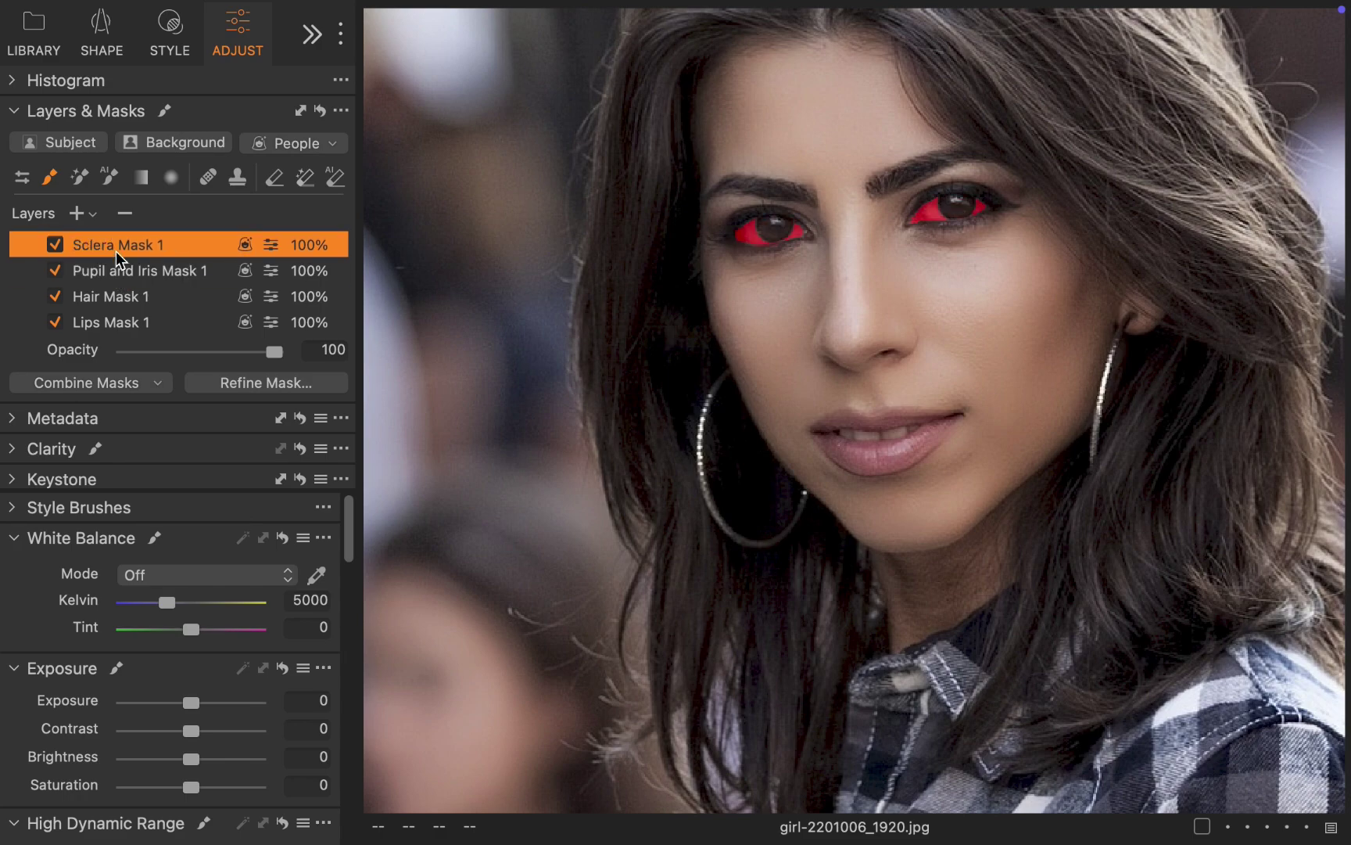
pyautogui.click(117, 277)
pyautogui.moveTo(191, 703)
pyautogui.mouseDown()
pyautogui.moveTo(247, 711)
pyautogui.moveTo(208, 706)
pyautogui.mouseUp()
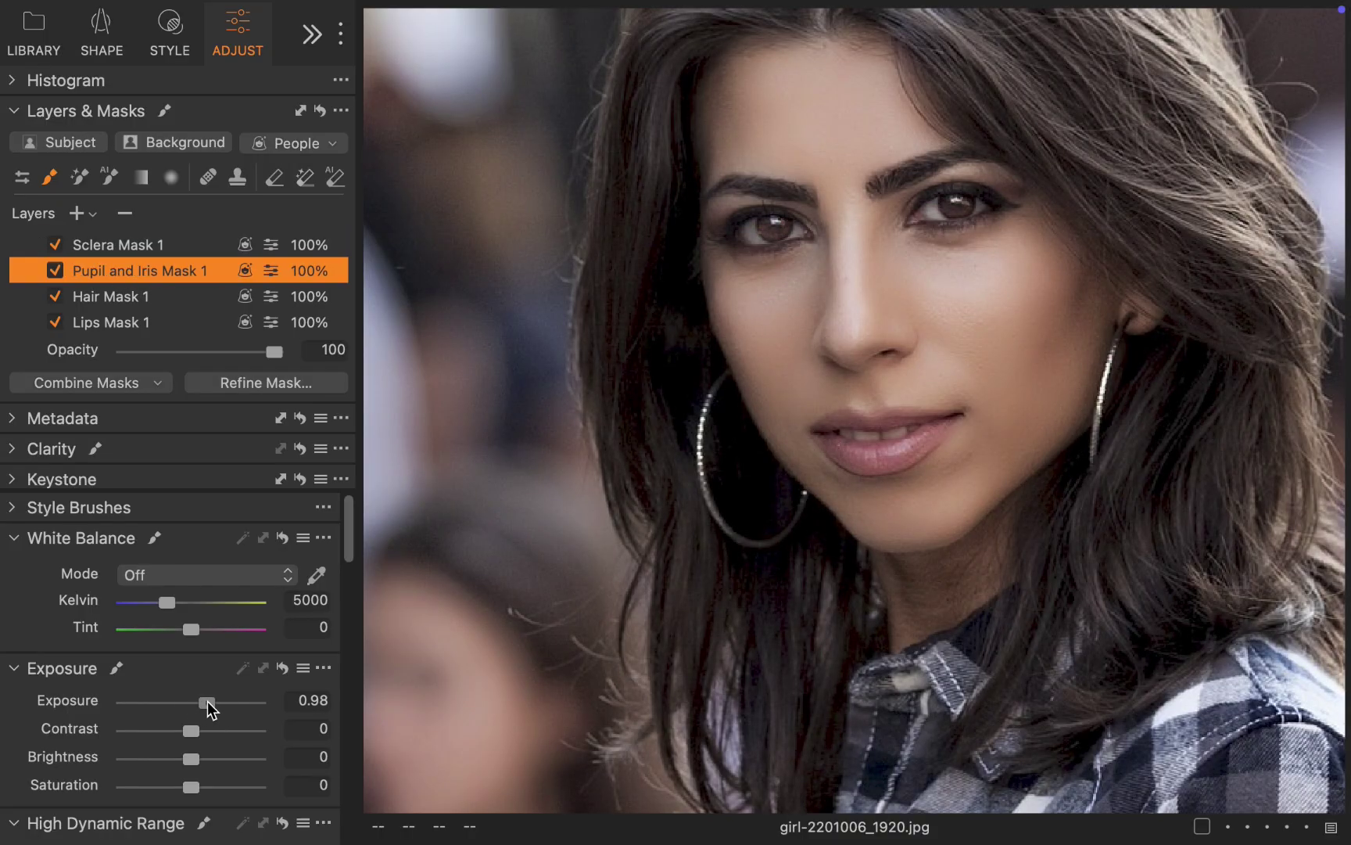
pyautogui.click(174, 271)
pyautogui.click(173, 248)
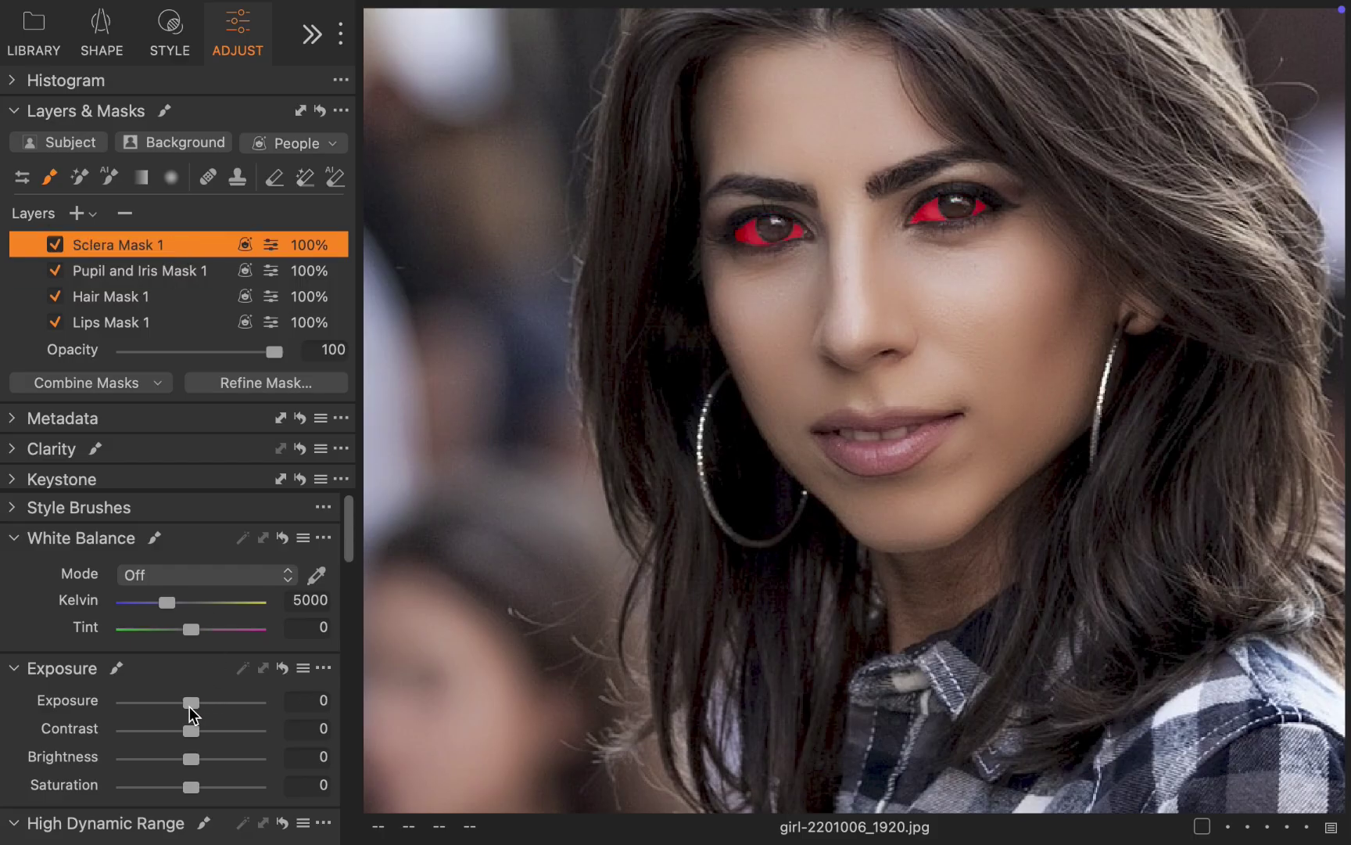
pyautogui.moveTo(191, 704); pyautogui.dragTo(211, 705)
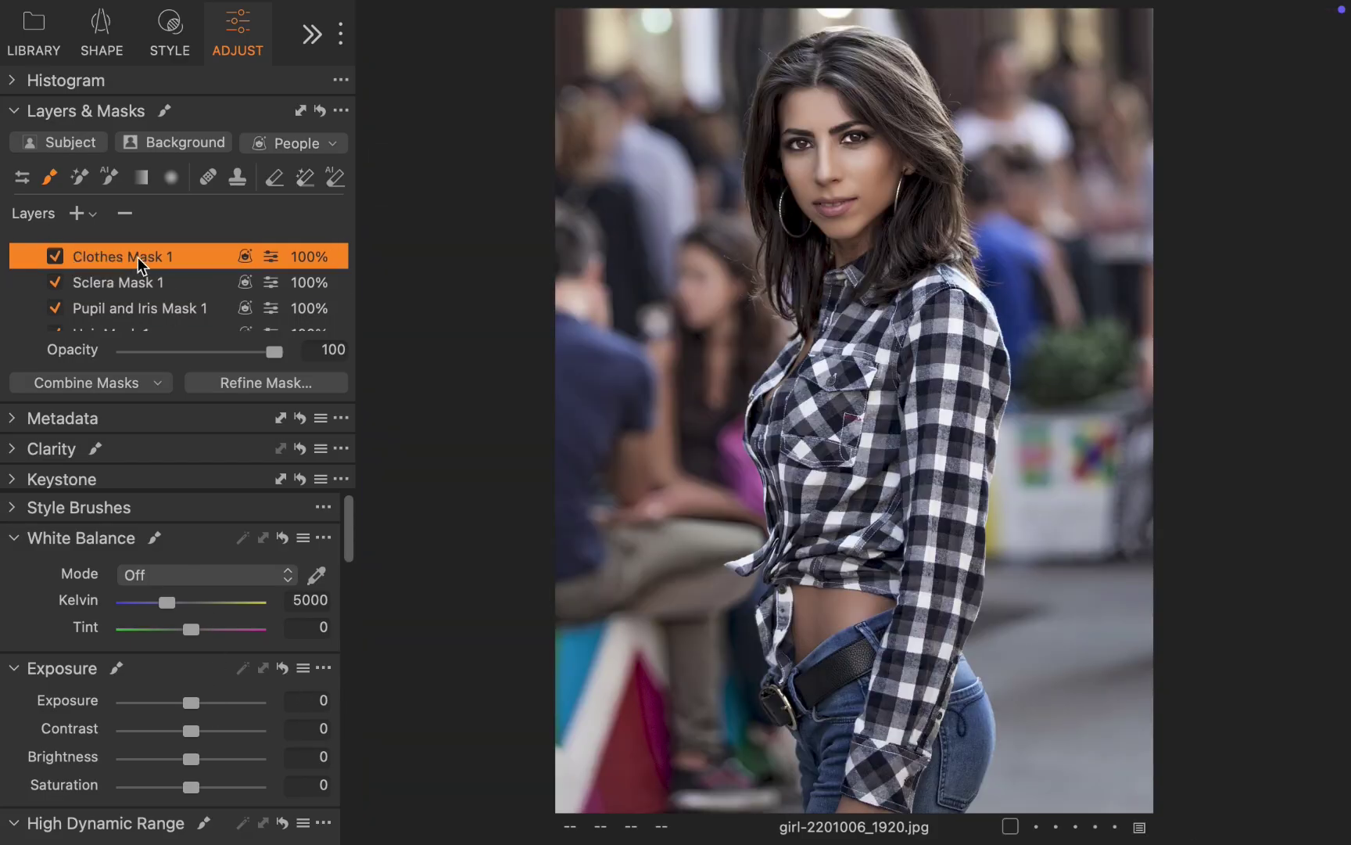
# Show the mask overlay and raise Pupil and Iris Mask 1 exposure to 1.06 to brighten the blue irises.
pyautogui.press('m')
pyautogui.moveTo(191, 702)
pyautogui.mouseDown()
pyautogui.moveTo(204, 707)
pyautogui.moveTo(190, 724)
pyautogui.mouseUp()
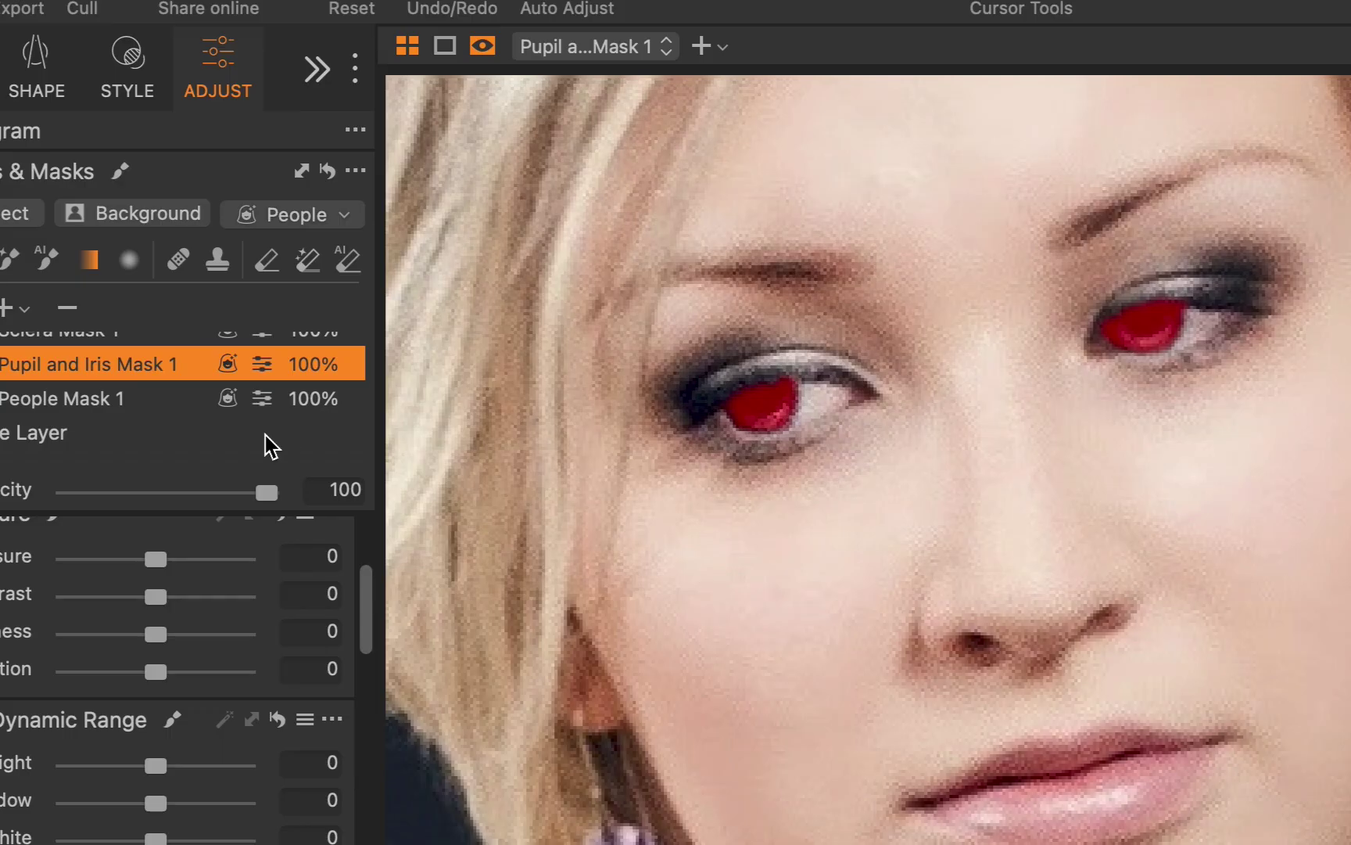
pyautogui.moveTo(155, 562)
pyautogui.mouseDown()
pyautogui.moveTo(198, 563)
pyautogui.moveTo(126, 567)
pyautogui.moveTo(172, 566)
pyautogui.mouseUp()
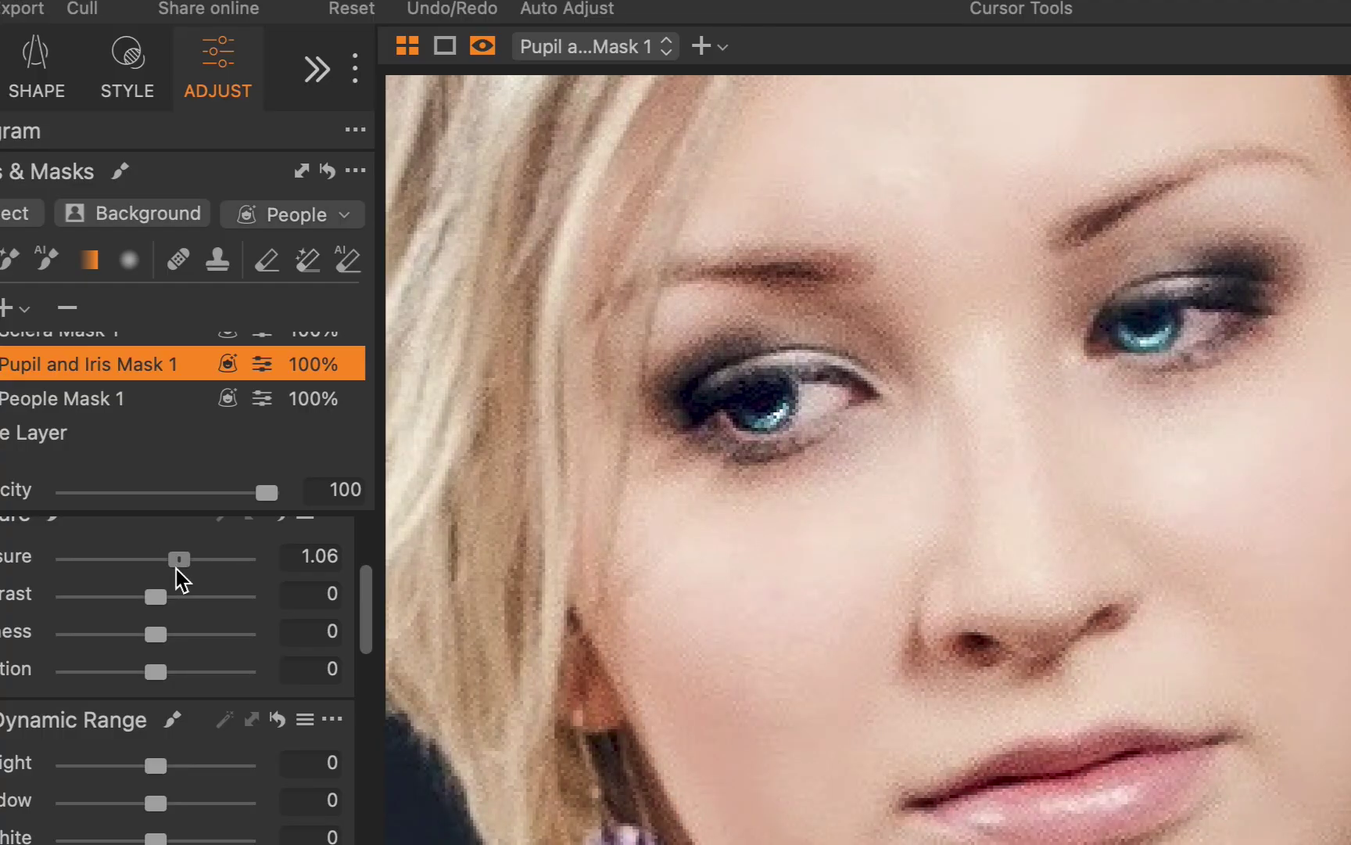
# Select Sclera Mask 1, show its overlay, and lift its exposure to 0.33 to brighten the eye whites.
pyautogui.press('m')
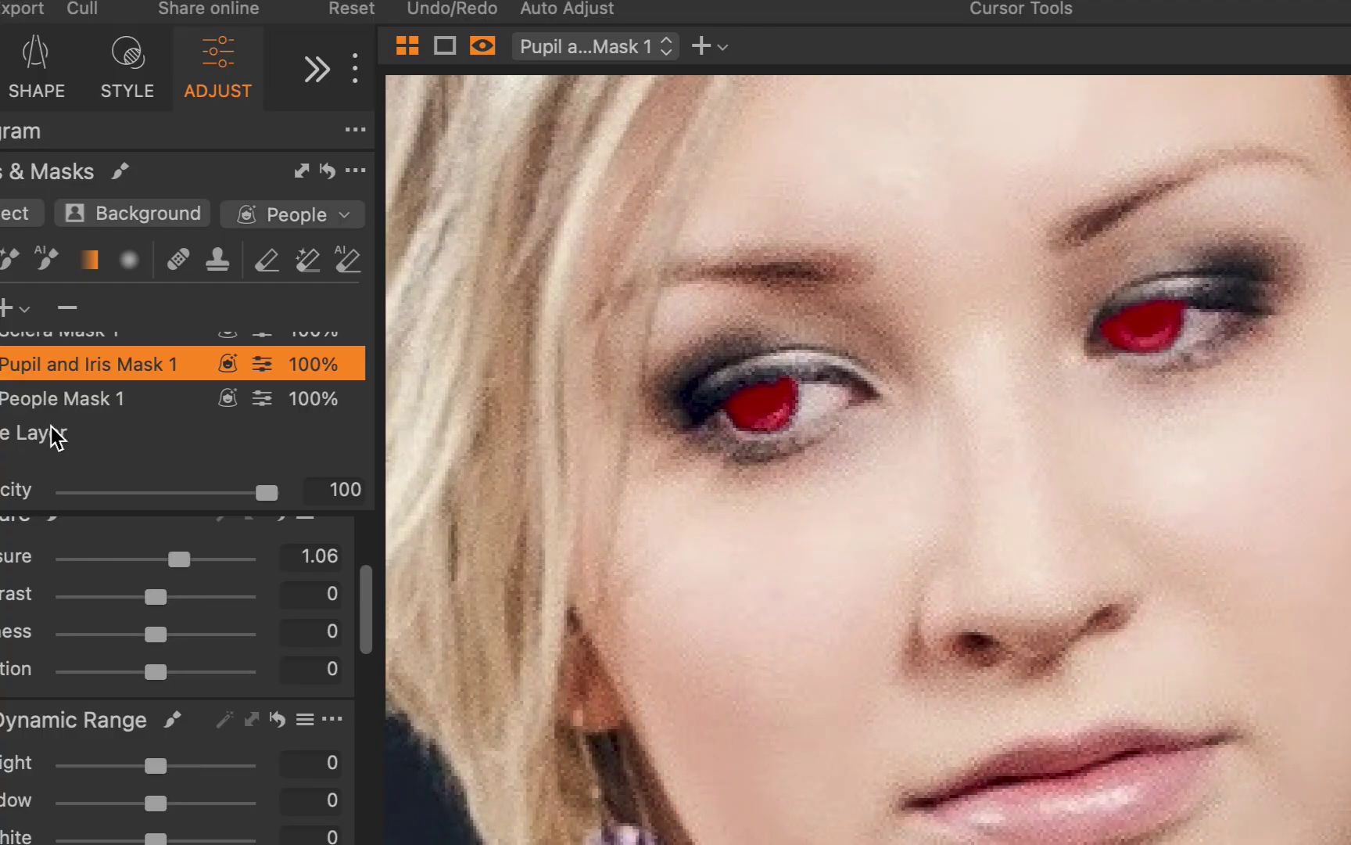
pyautogui.press('m')
pyautogui.press('m')
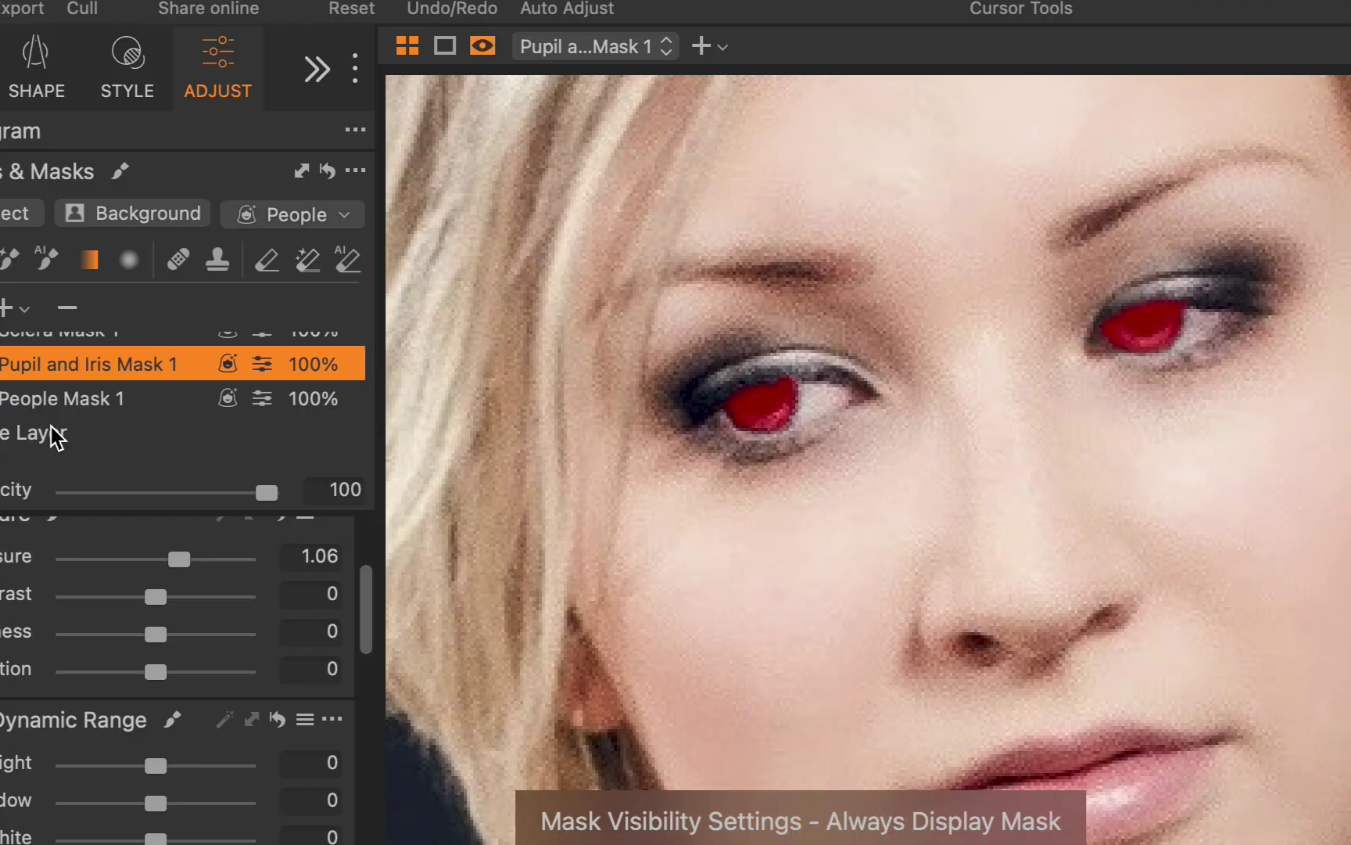
pyautogui.press('m')
pyautogui.scroll(2, 4, 399)
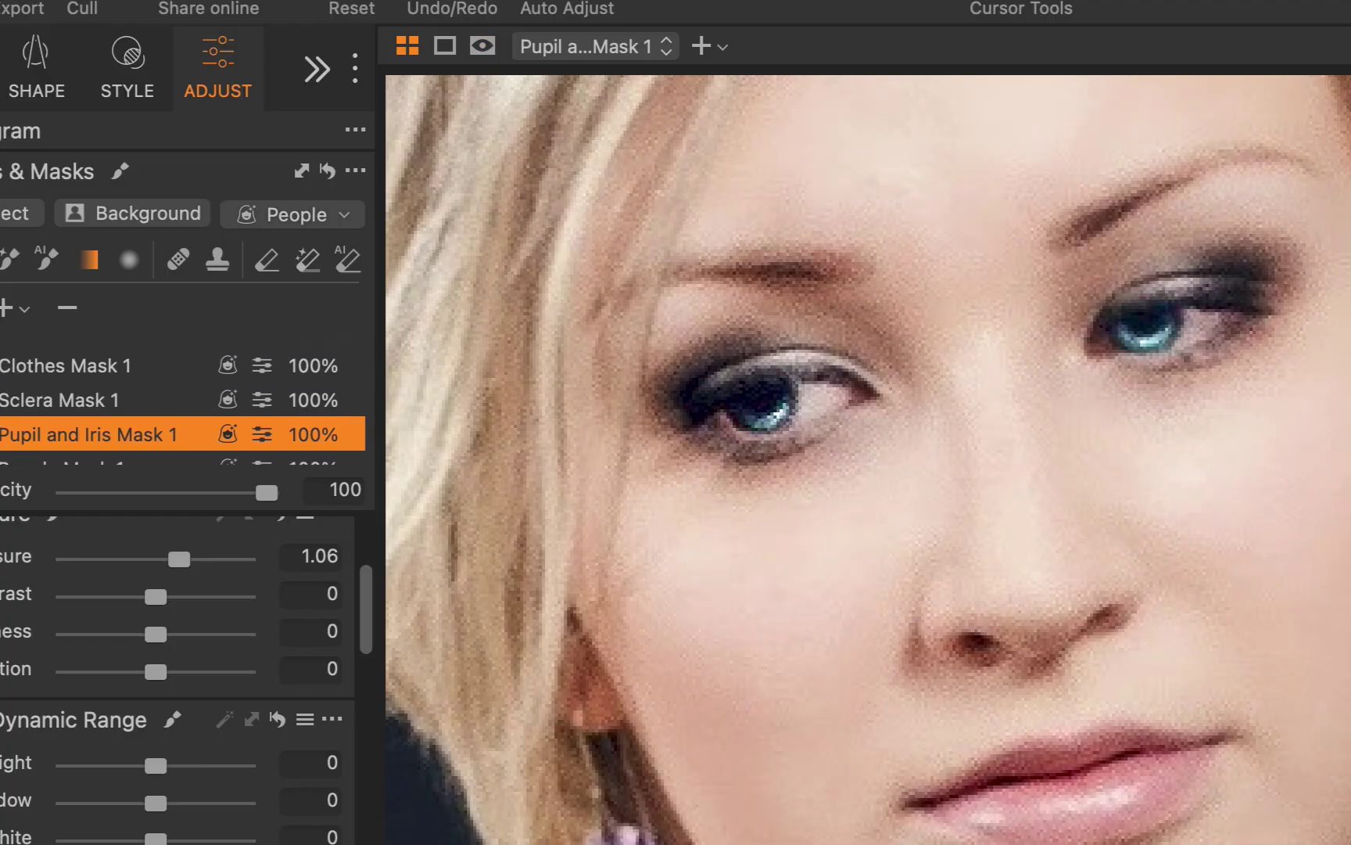
pyautogui.click(7, 403)
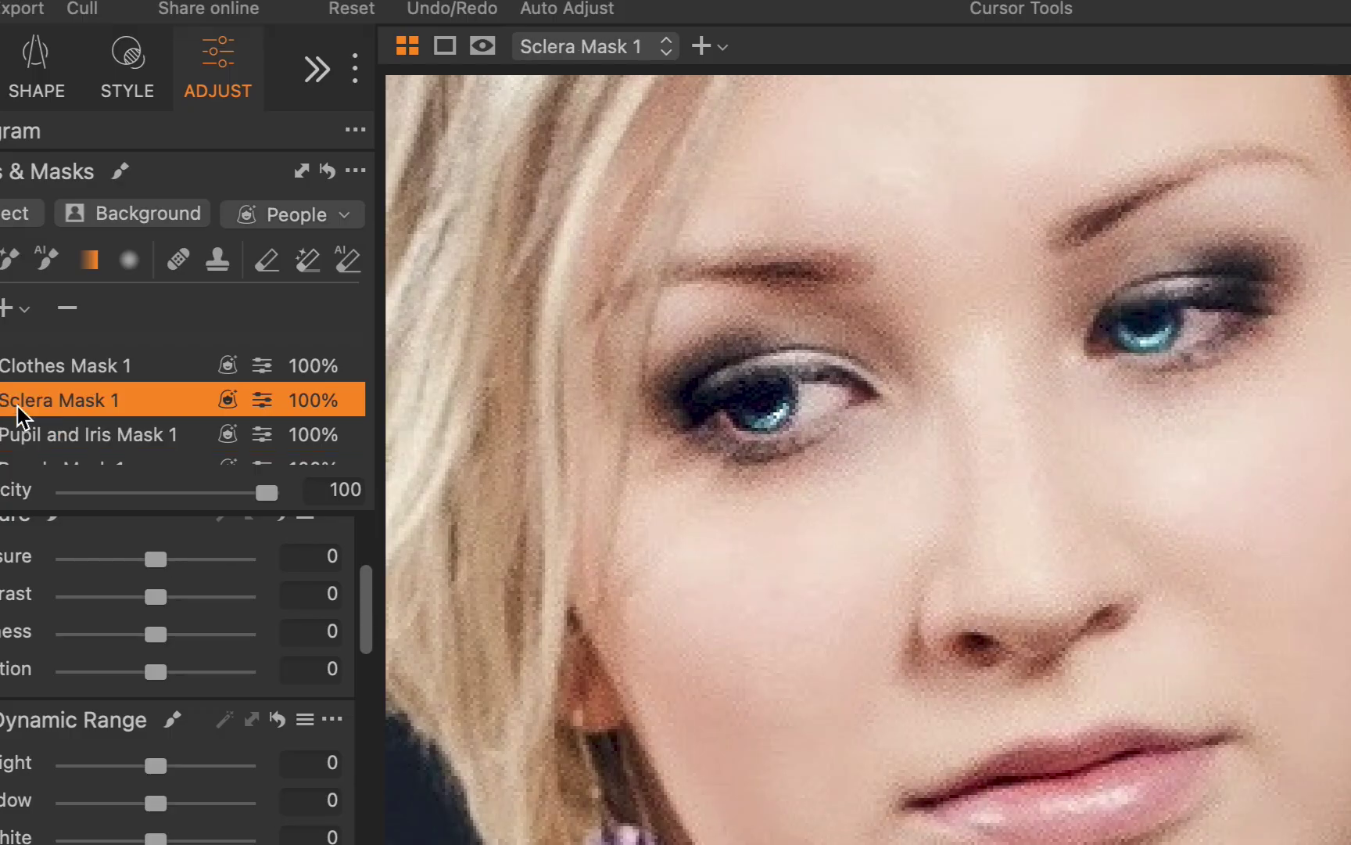
pyautogui.press('m')
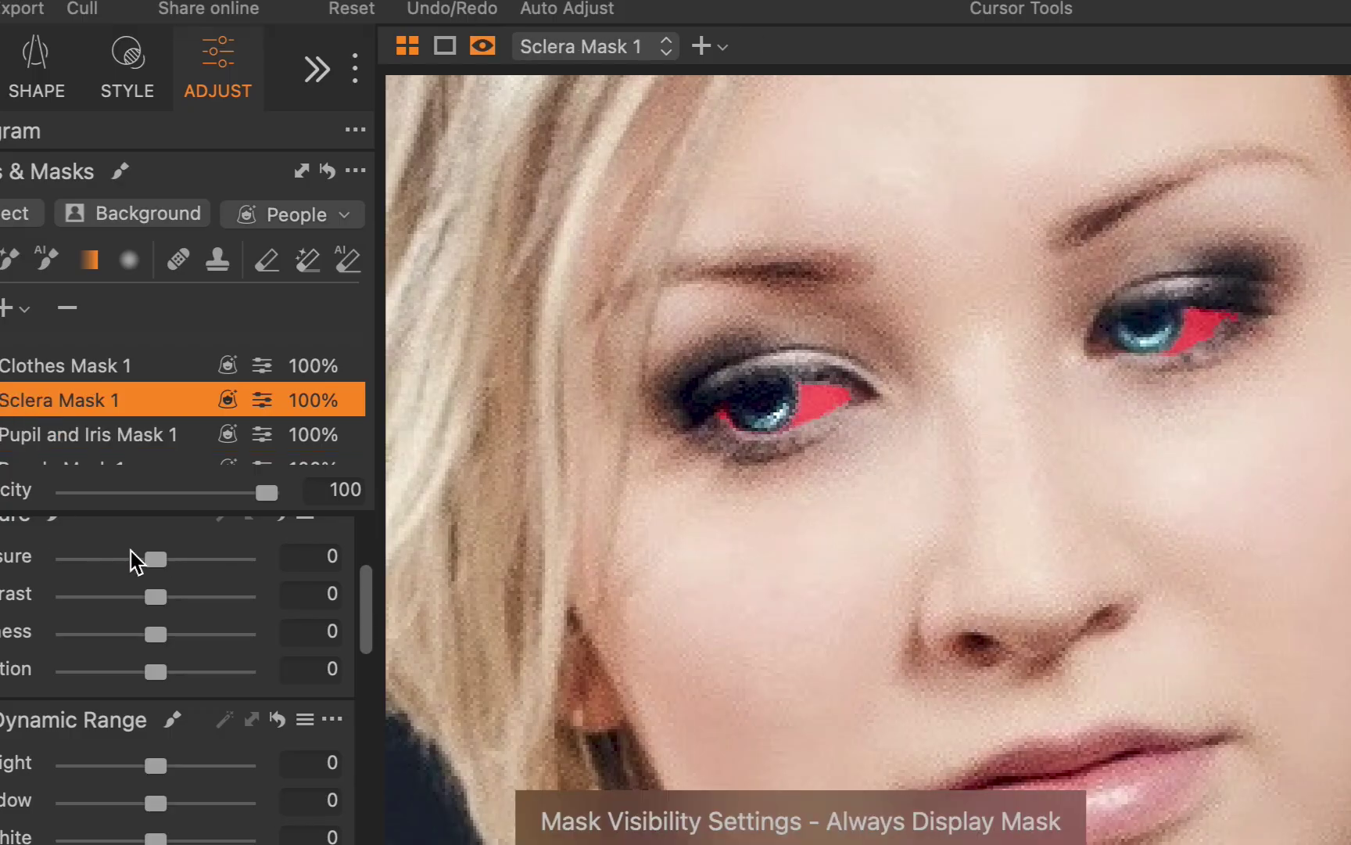
pyautogui.moveTo(155, 558)
pyautogui.mouseDown()
pyautogui.moveTo(168, 558)
pyautogui.moveTo(138, 558)
pyautogui.moveTo(160, 558)
pyautogui.mouseUp()
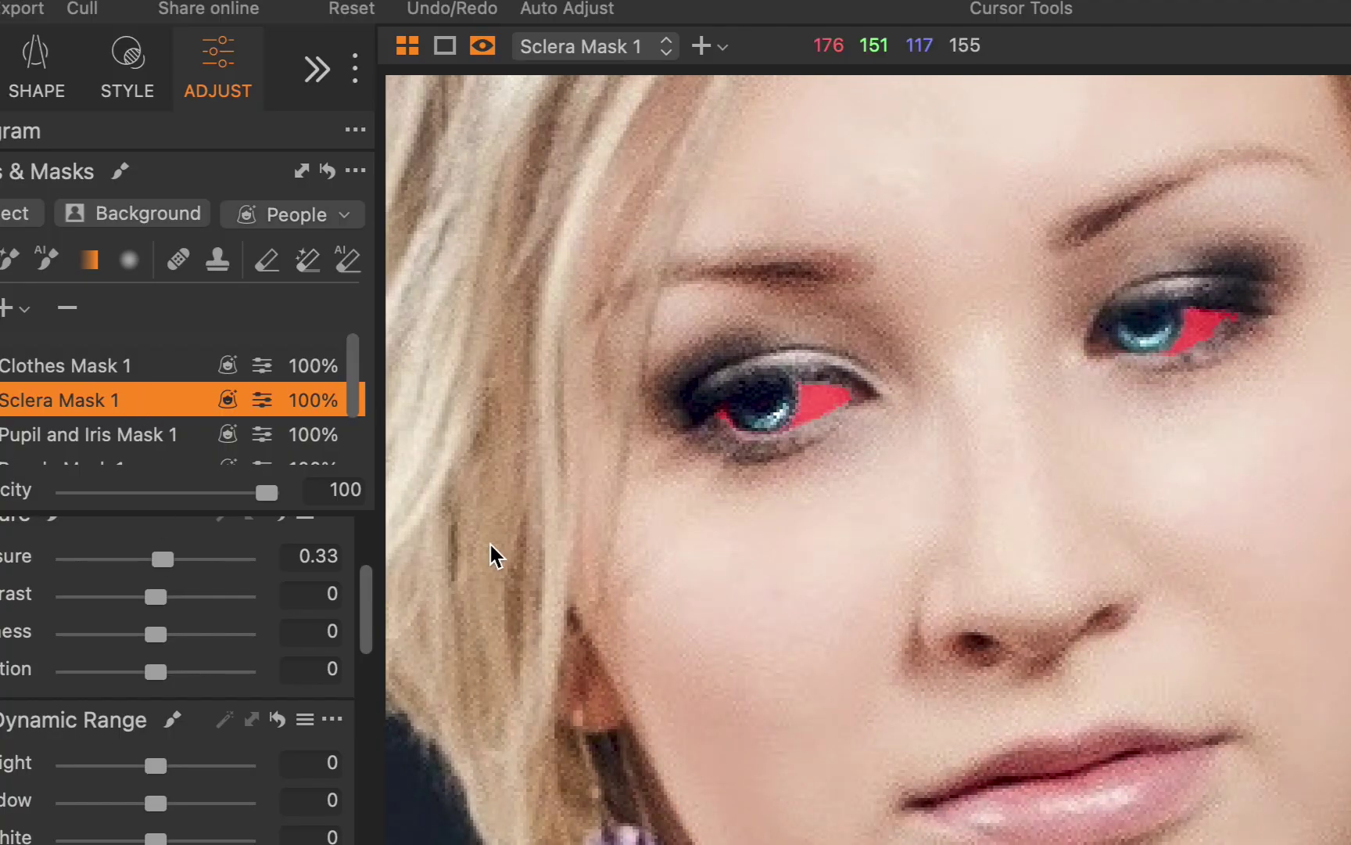
# Brighten the purple dress on Clothes Mask 1 to exposure 0.17.
pyautogui.scroll(-3, 739, 564)
pyautogui.scroll(-10, 740, 564)
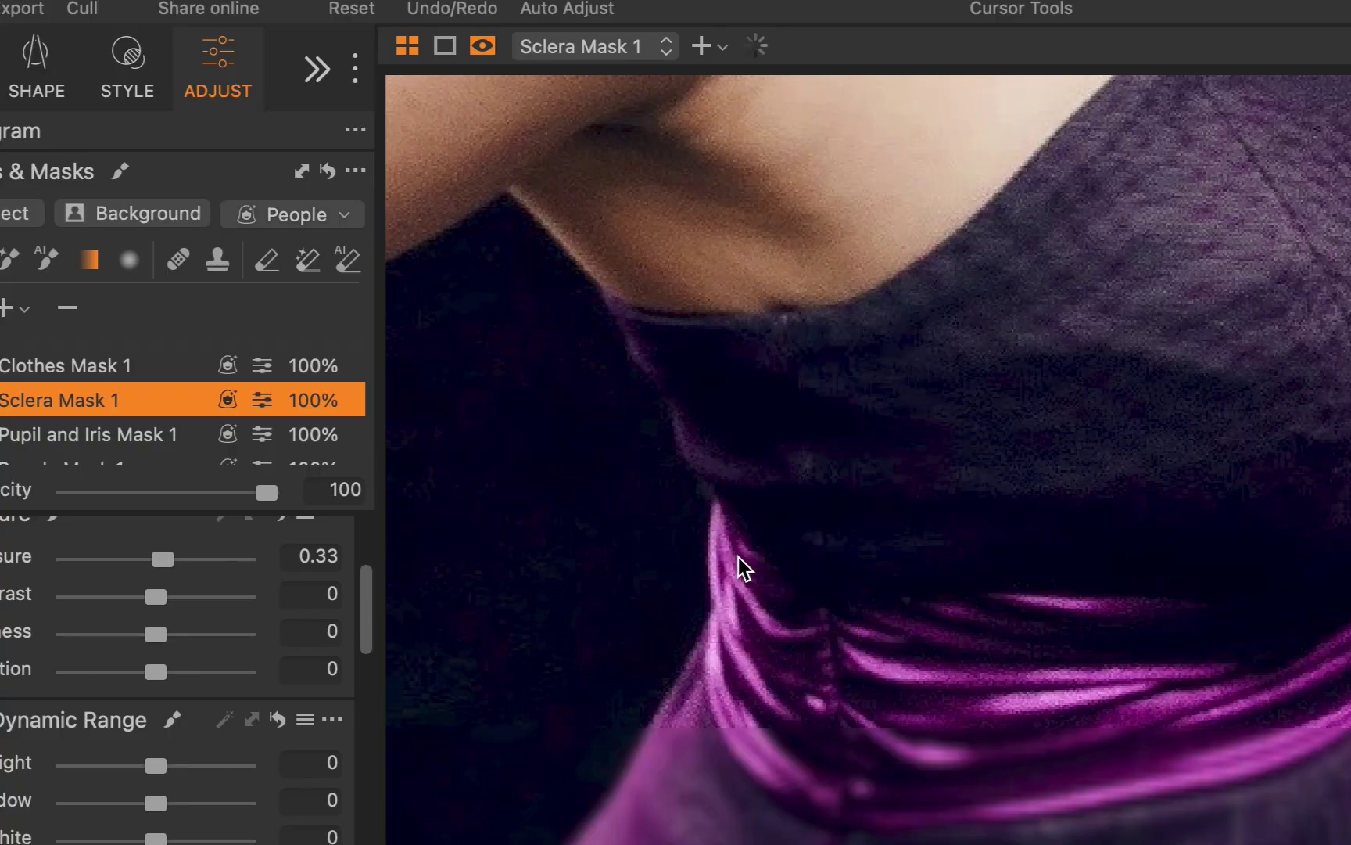
pyautogui.scroll(5, 739, 563)
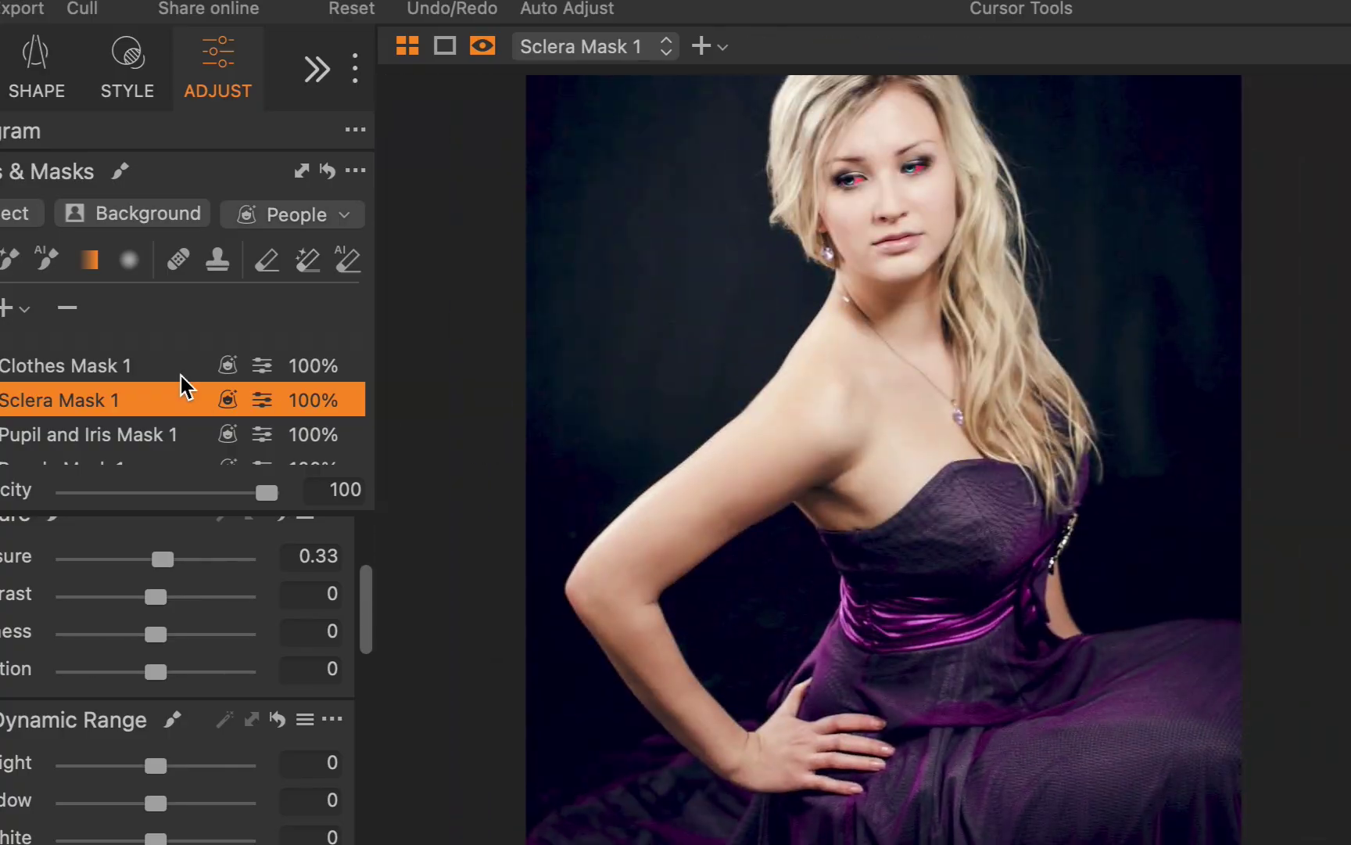
pyautogui.click(144, 368)
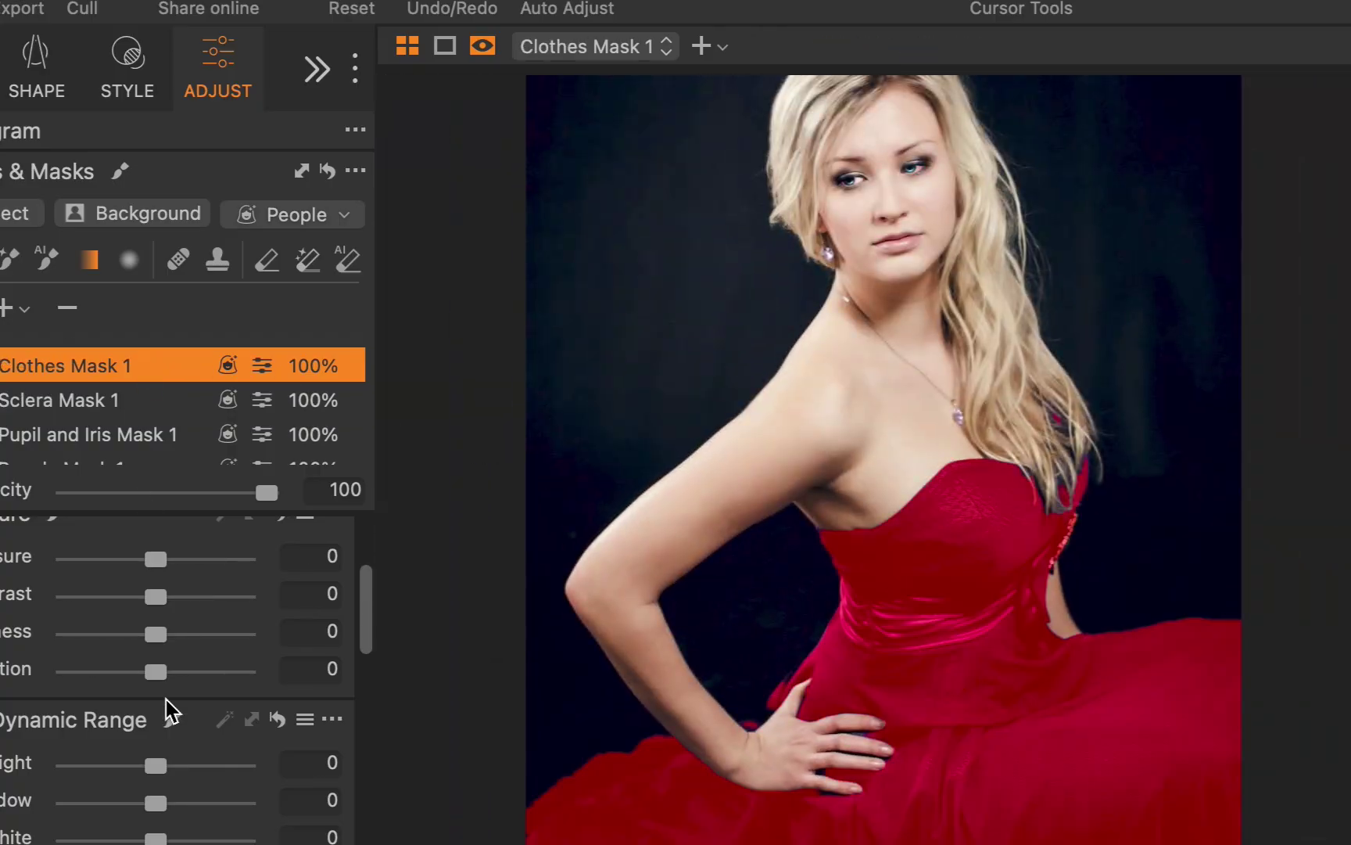
pyautogui.moveTo(154, 561)
pyautogui.mouseDown()
pyautogui.moveTo(187, 561)
pyautogui.moveTo(157, 562)
pyautogui.mouseUp()
pyautogui.moveTo(180, 558)
pyautogui.mouseDown()
pyautogui.moveTo(193, 555)
pyautogui.moveTo(160, 561)
pyautogui.mouseUp()
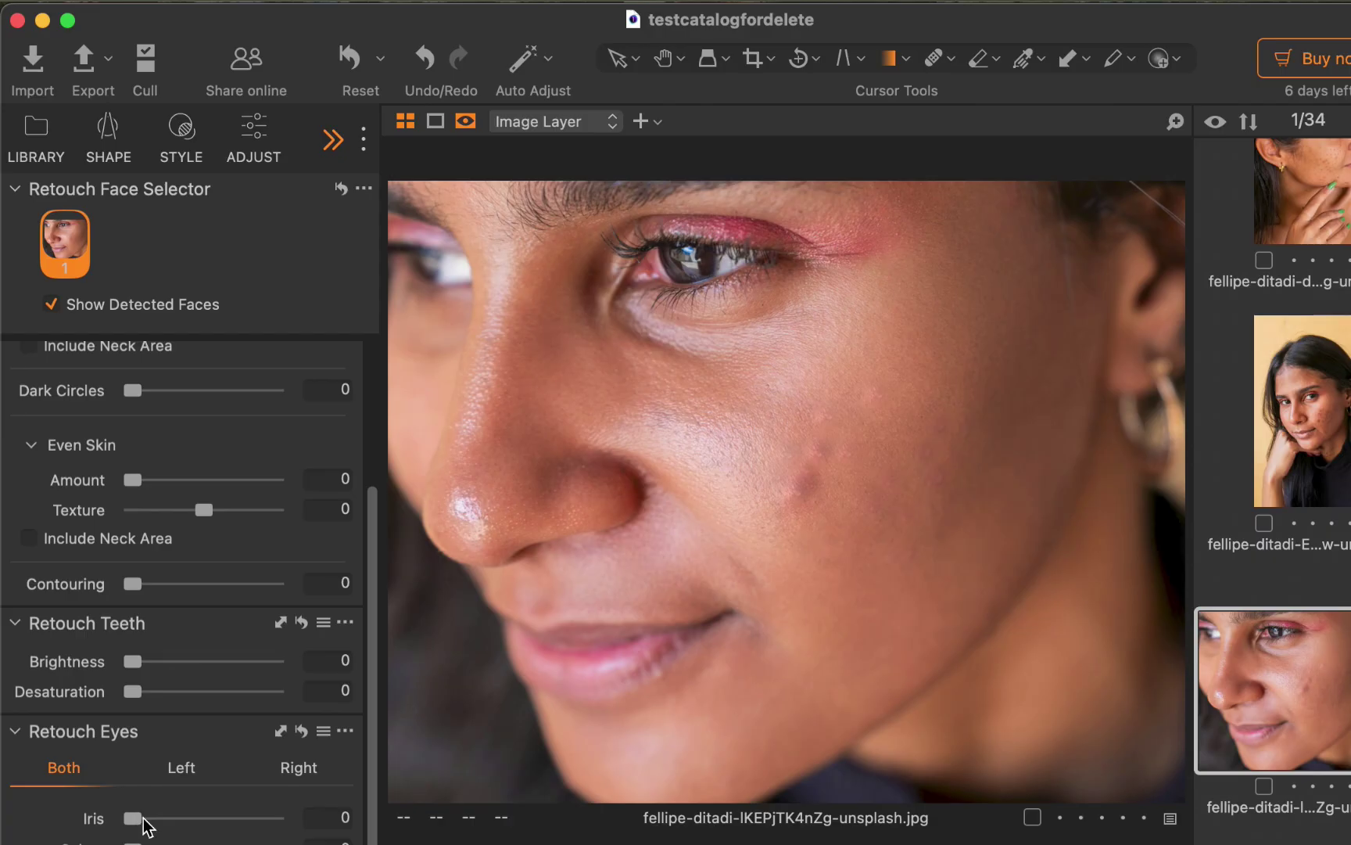
pyautogui.moveTo(137, 816); pyautogui.dragTo(270, 831)
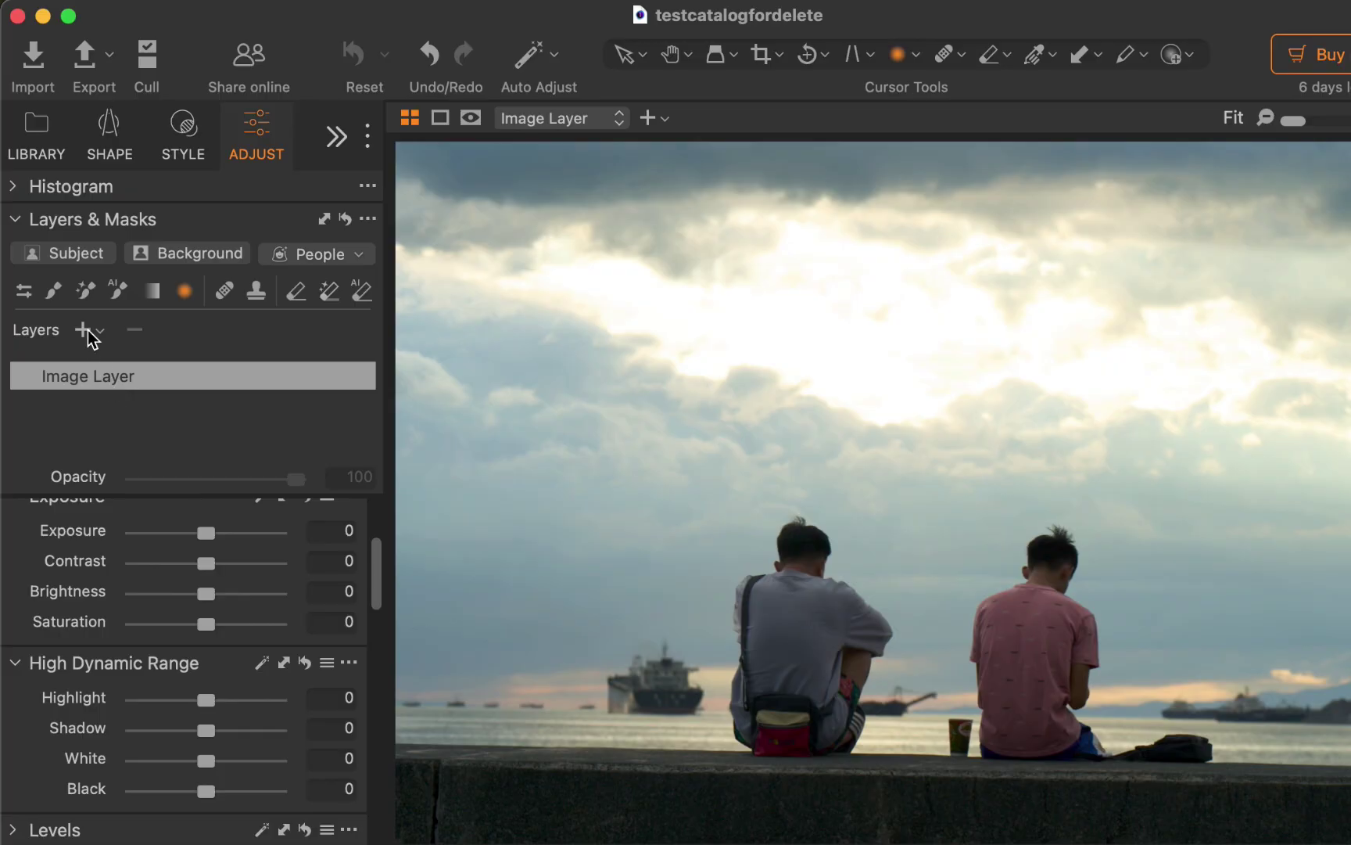
# Add a new adjustment layer with a linear gradient mask laid over the sky toward the horizon.
pyautogui.click(86, 328)
pyautogui.rightClick(113, 377)
pyautogui.moveTo(183, 377)
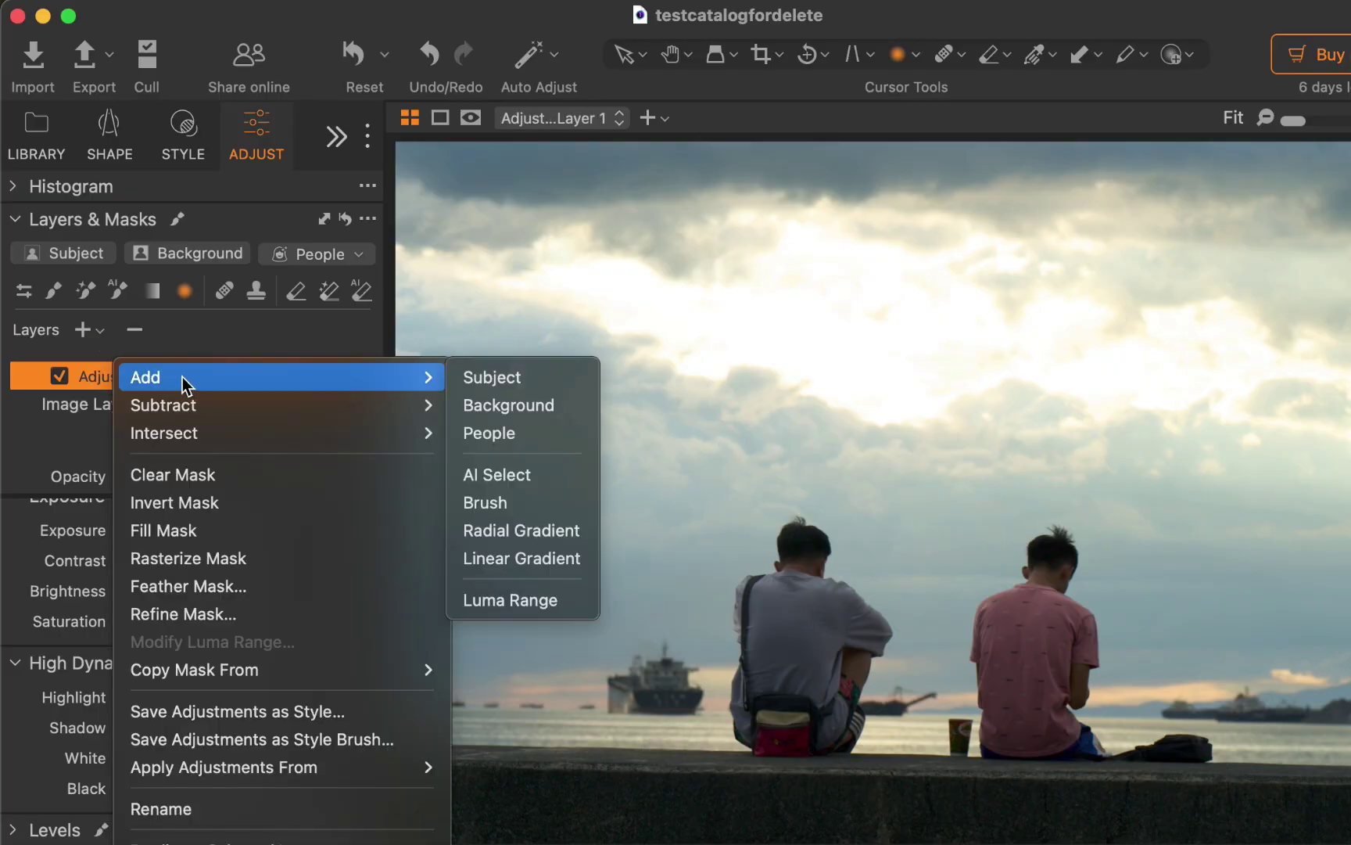
pyautogui.click(564, 556)
pyautogui.moveTo(597, 649); pyautogui.dragTo(594, 753)
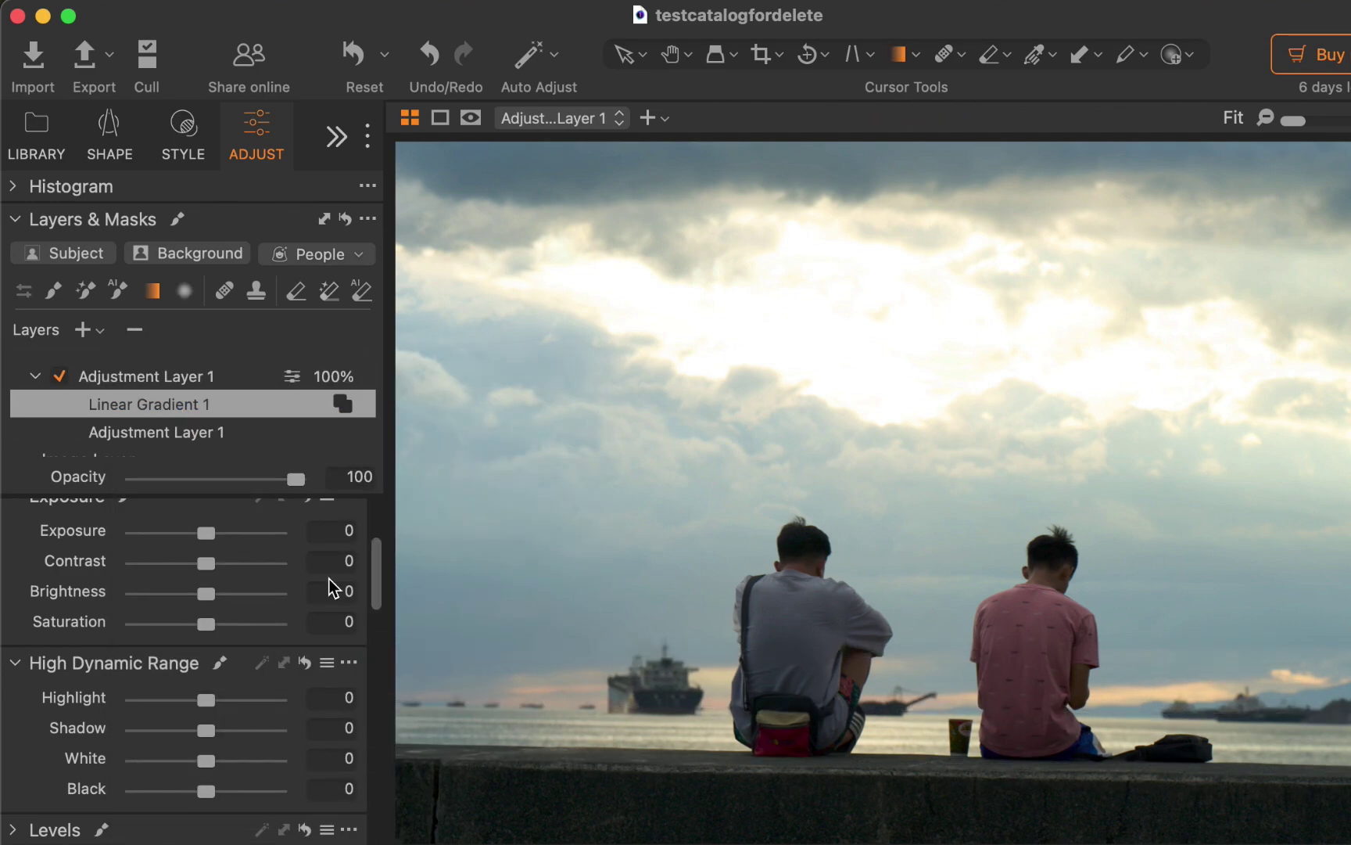
# Darken the gradient-masked sky with exposure -1.06 and highlights -39.
pyautogui.moveTo(205, 535); pyautogui.dragTo(186, 534)
pyautogui.press('o')
pyautogui.press('o')
pyautogui.moveTo(204, 703)
pyautogui.mouseDown()
pyautogui.moveTo(139, 702)
pyautogui.moveTo(203, 703)
pyautogui.moveTo(179, 702)
pyautogui.mouseUp()
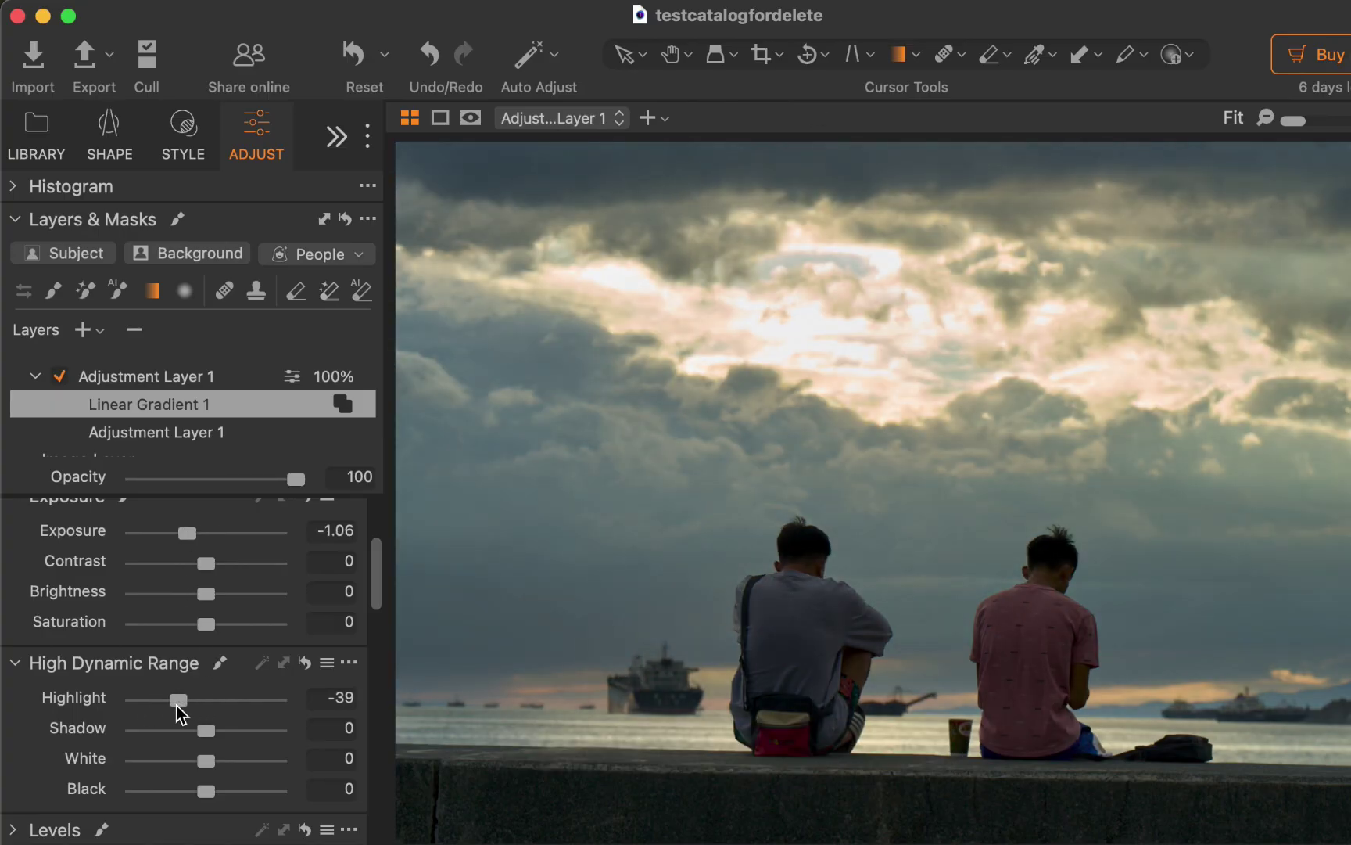
pyautogui.press('o')
pyautogui.press('o')
# Subtract the subject from Adjustment Layer 1's mask so the two men are excluded.
pyautogui.click(130, 376)
pyautogui.rightClick(130, 373)
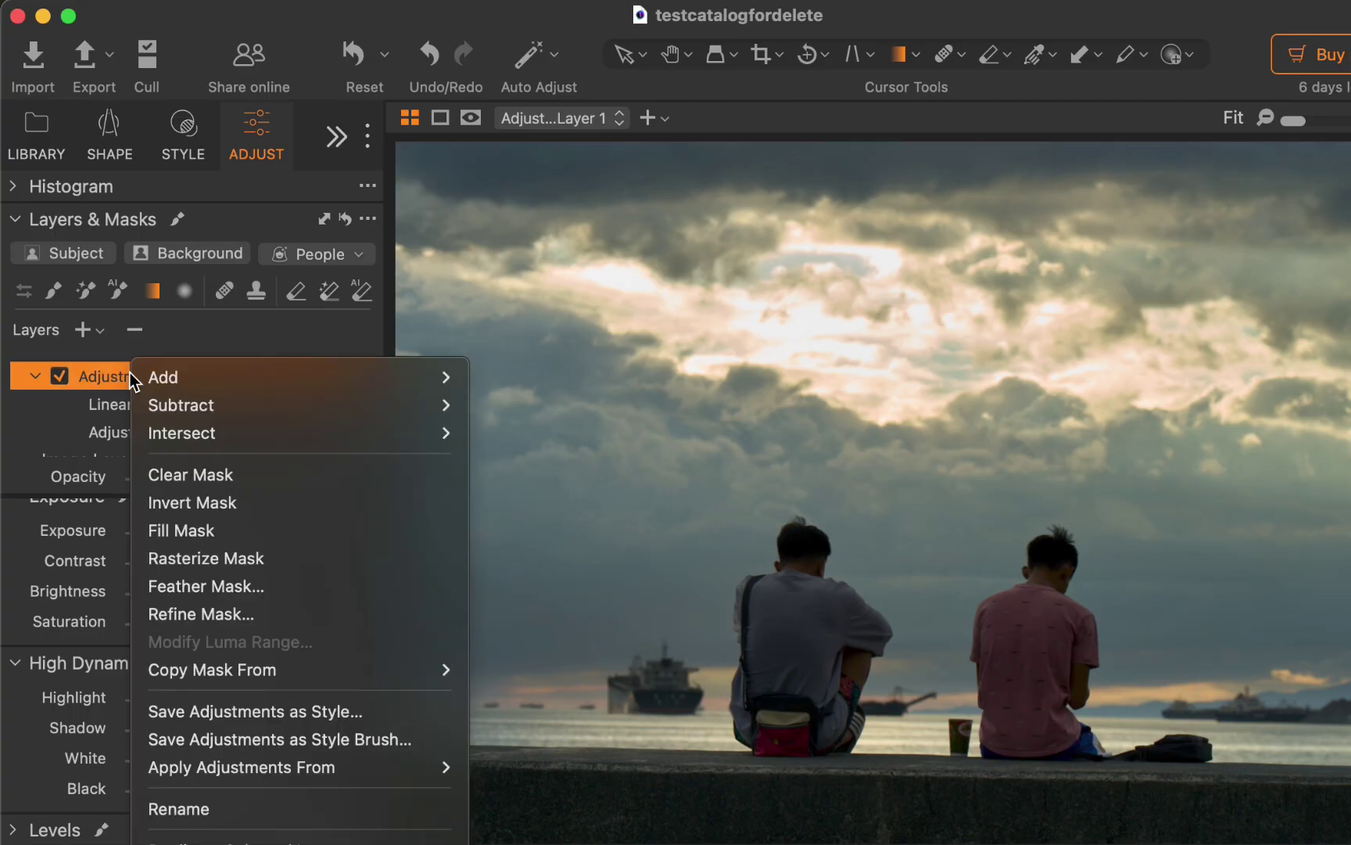
pyautogui.moveTo(180, 401)
pyautogui.click(506, 398)
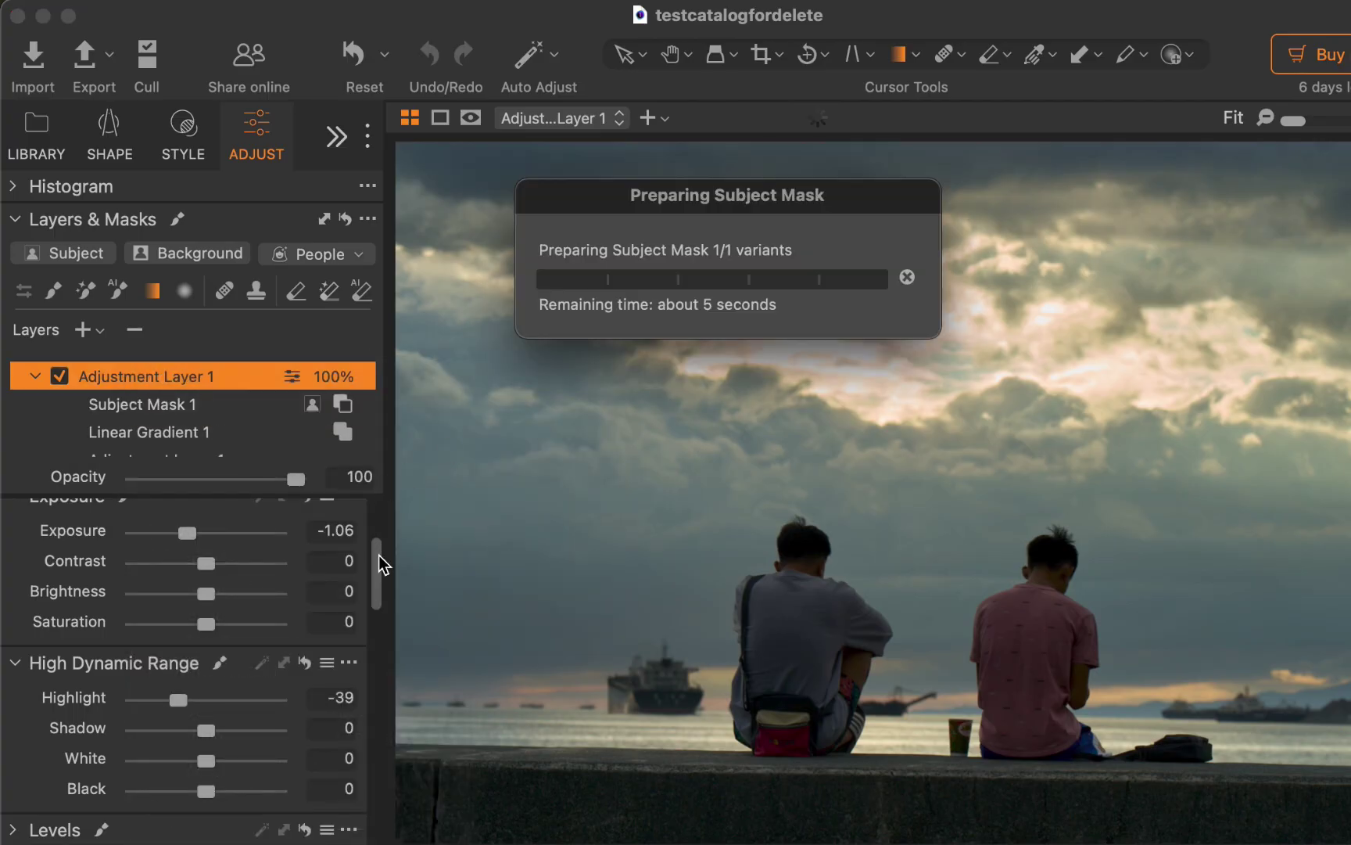
pyautogui.press('o')
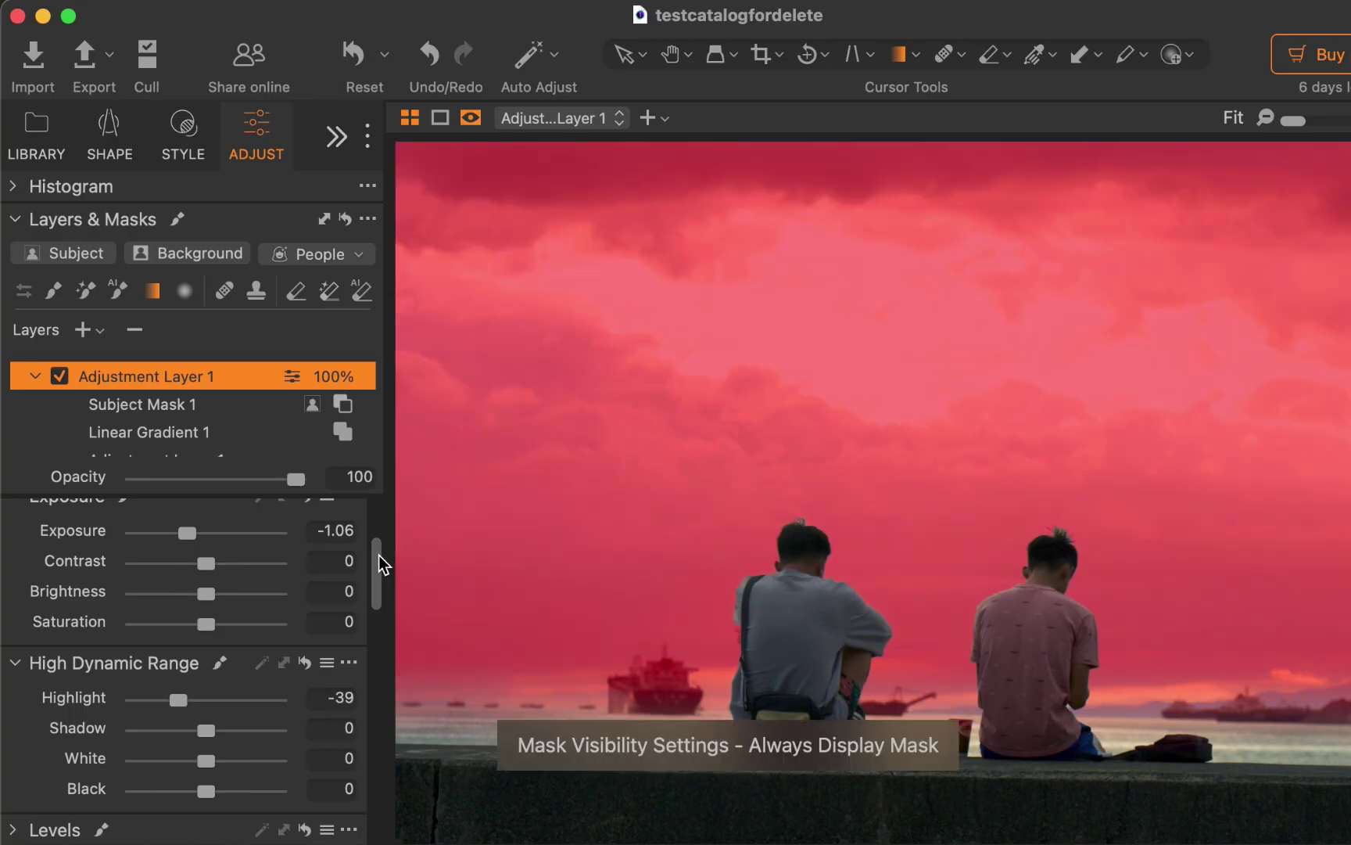
pyautogui.press('o')
pyautogui.press('o')
pyautogui.press('o')
pyautogui.press('o')
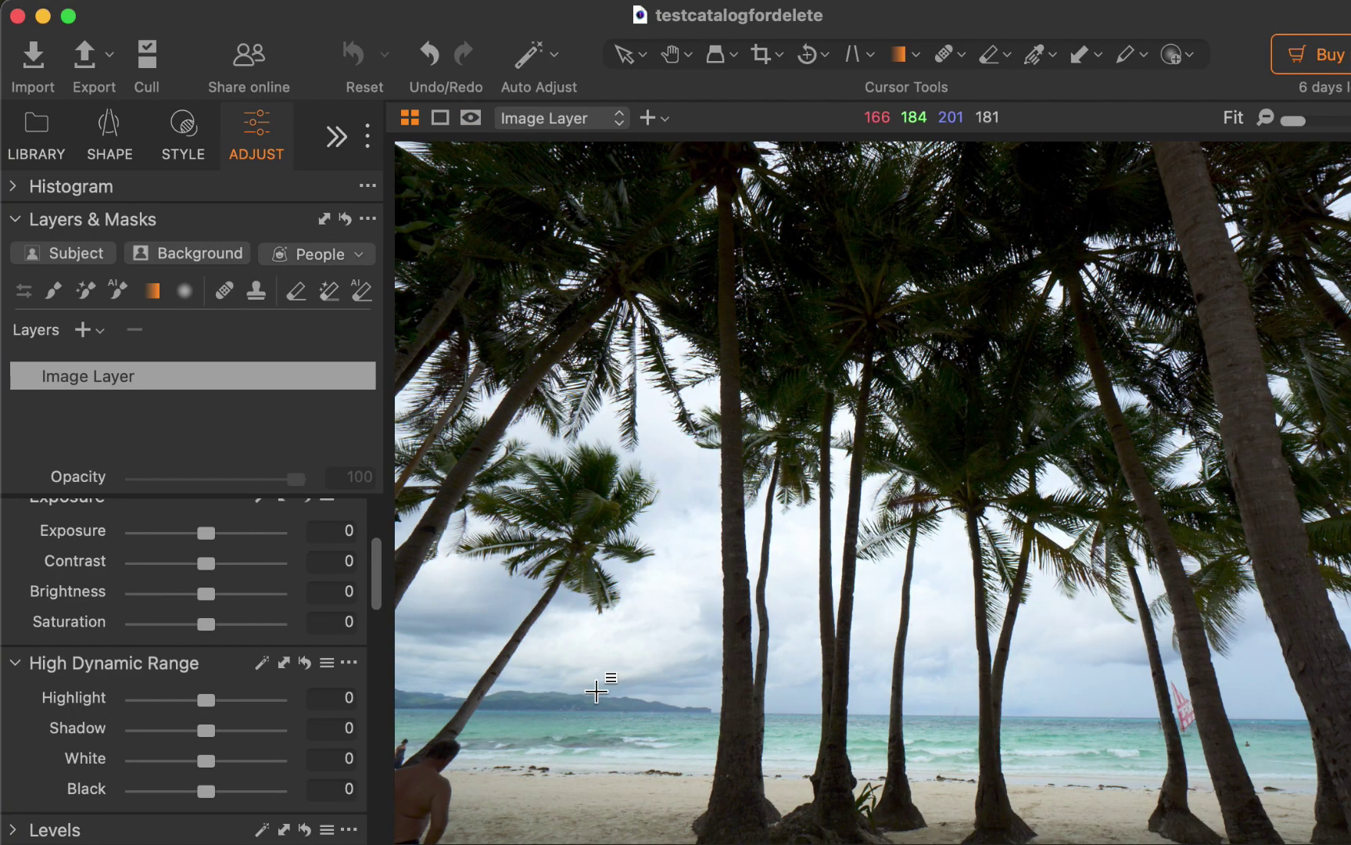
# Drag a linear gradient up from the beach and set its exposure to -0.74.
pyautogui.moveTo(629, 689); pyautogui.dragTo(618, 823)
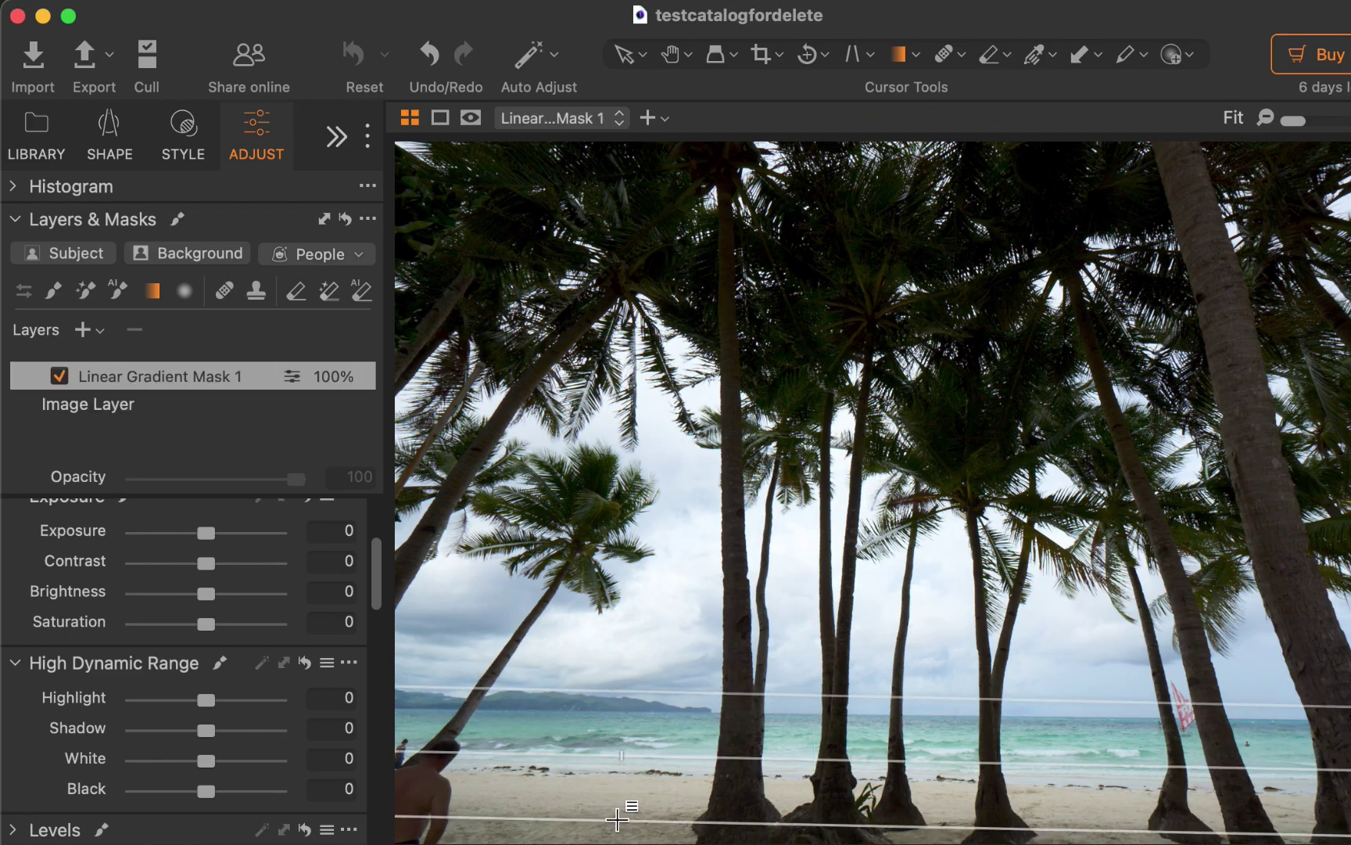
pyautogui.press('o')
pyautogui.press('o')
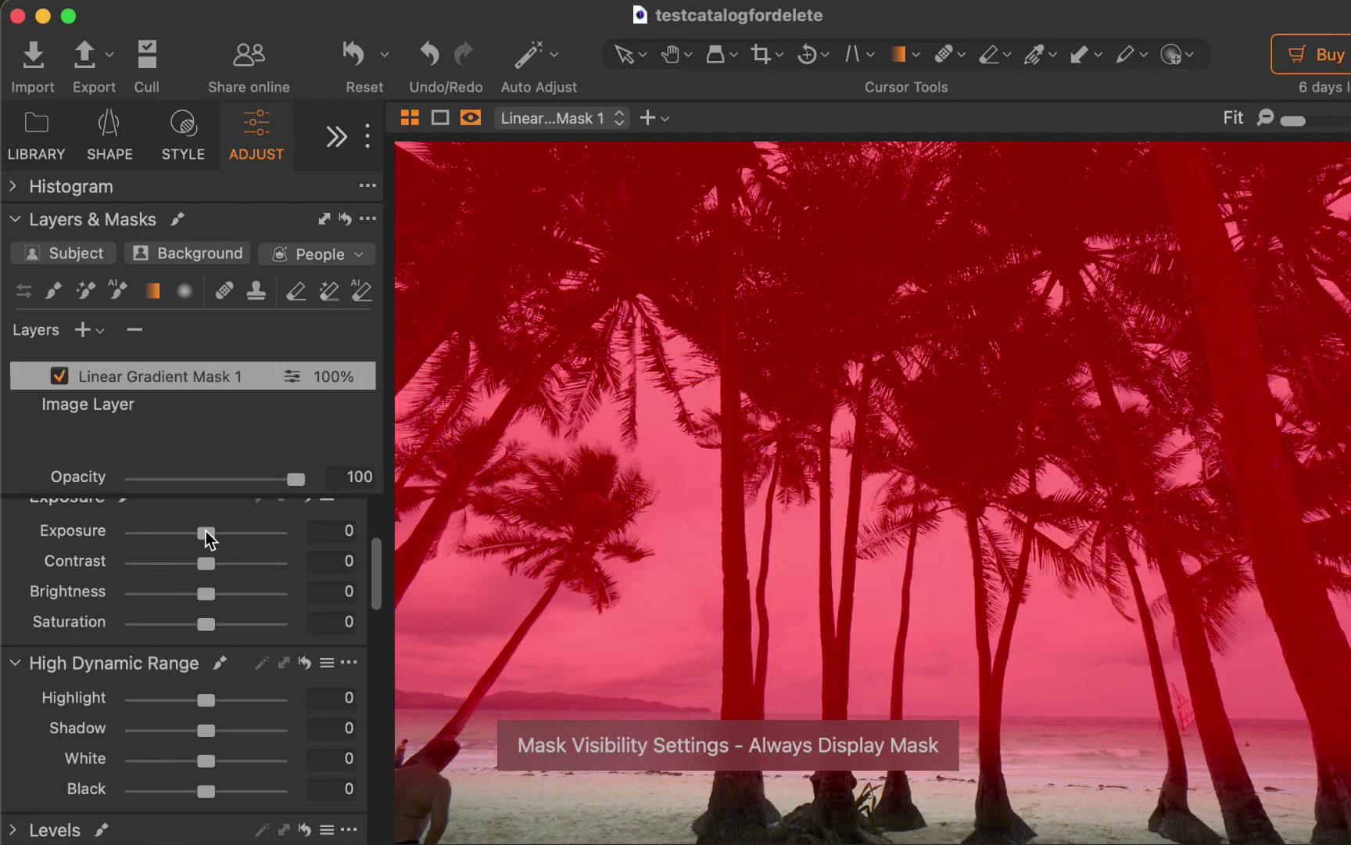
pyautogui.moveTo(208, 537); pyautogui.dragTo(193, 538)
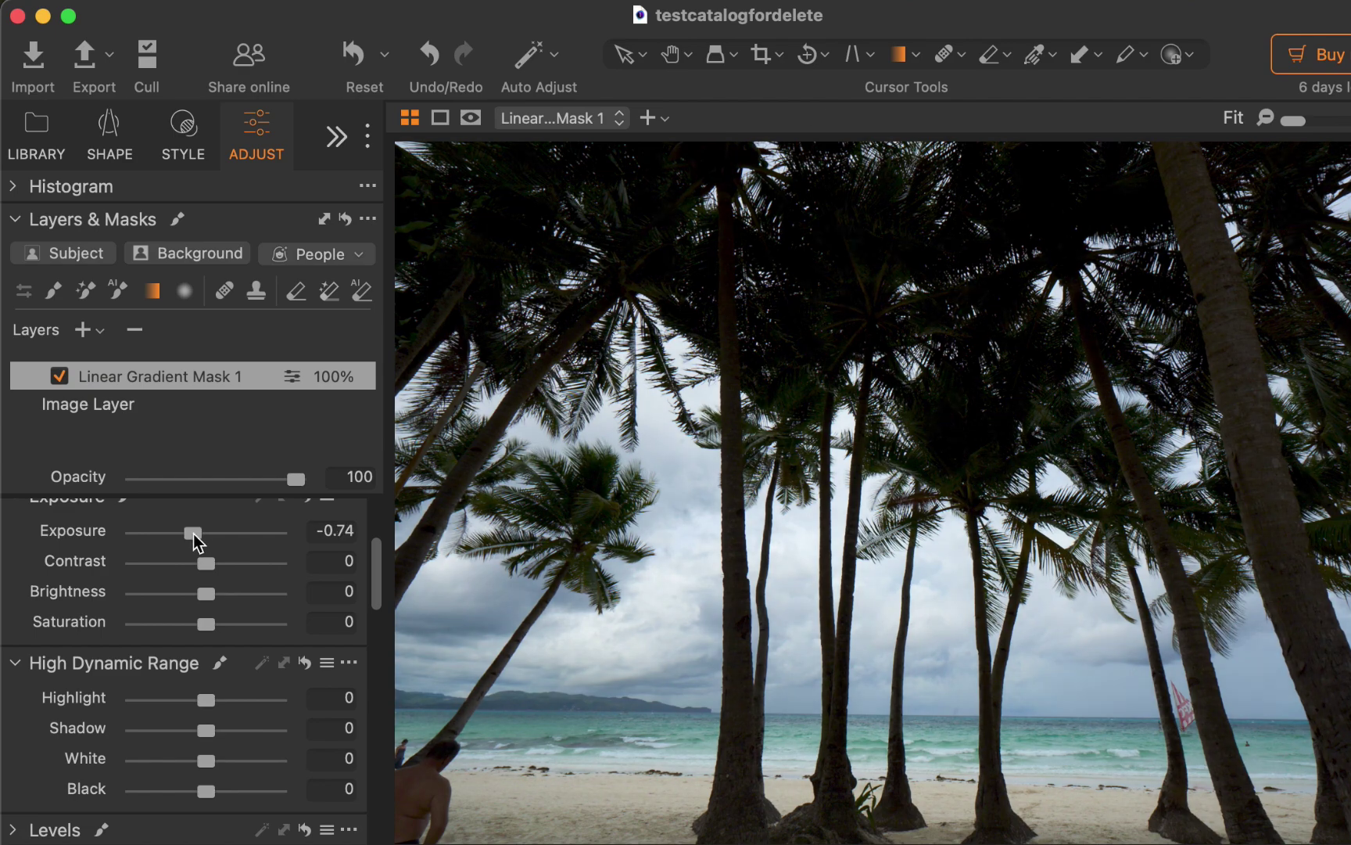
# Subtract a Luma Range (0–63, falloff 104) from Linear Gradient Mask 1 and check the result.
pyautogui.press('o')
pyautogui.press('o')
pyautogui.rightClick(134, 373)
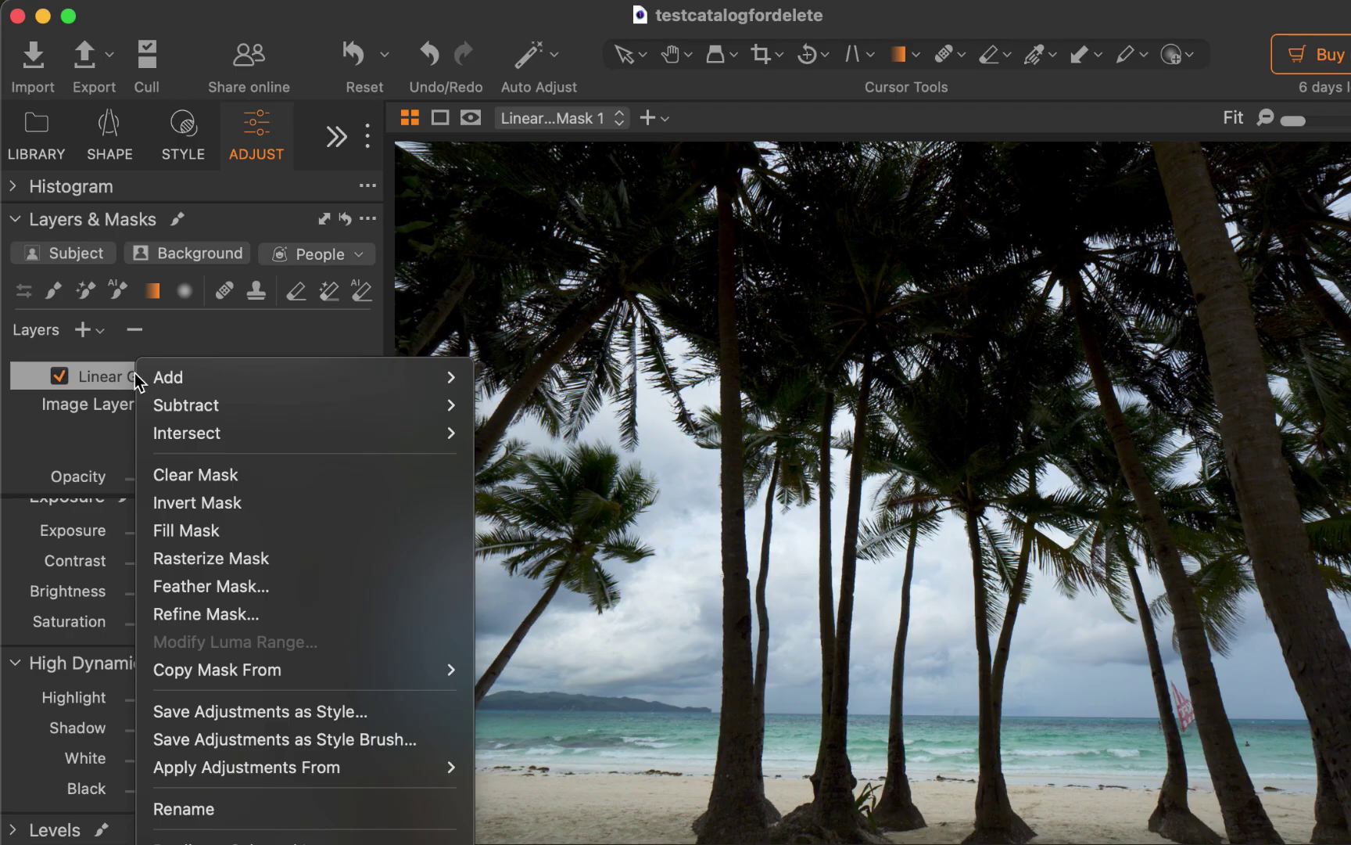
pyautogui.moveTo(186, 405)
pyautogui.click(567, 628)
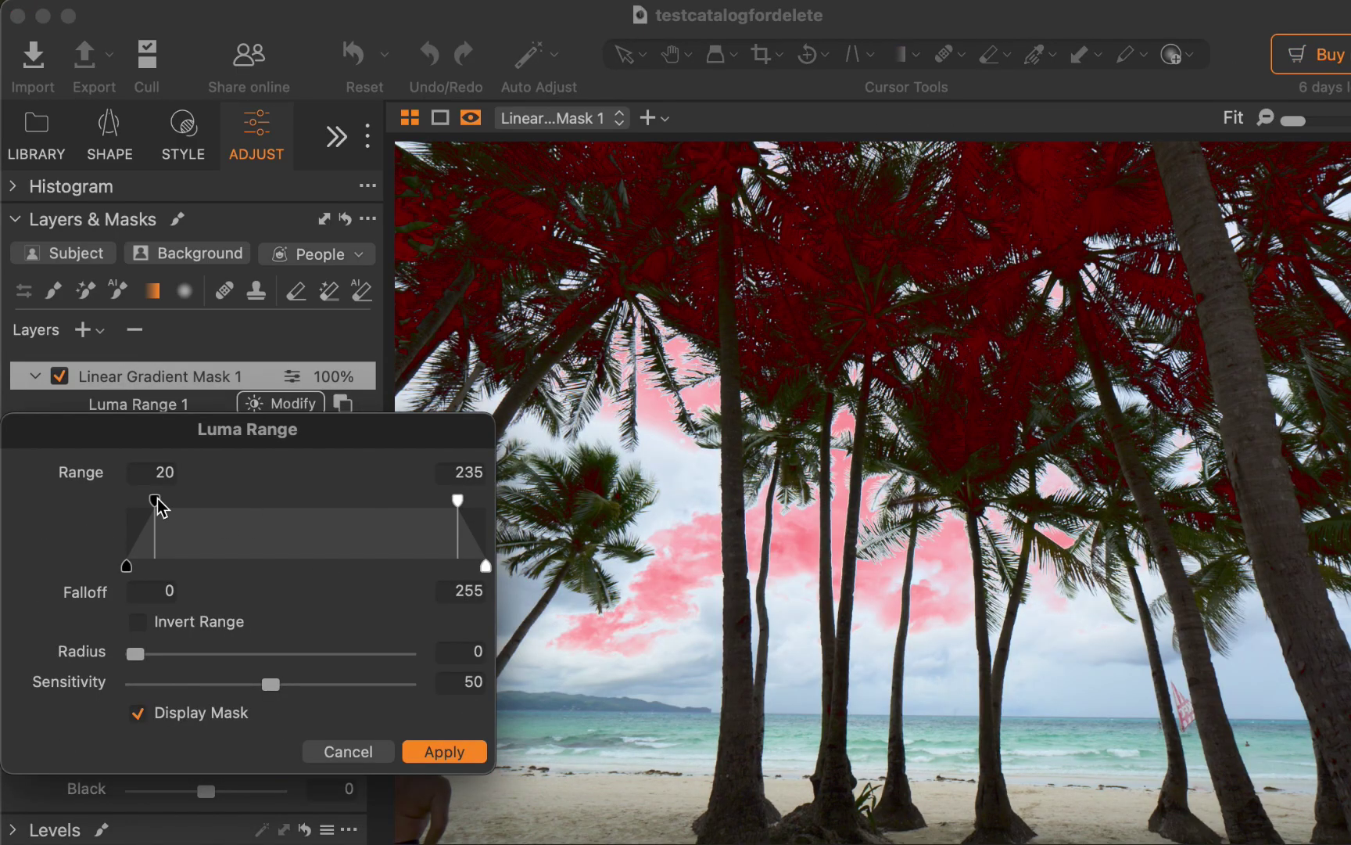
pyautogui.moveTo(155, 501); pyautogui.dragTo(127, 501)
pyautogui.moveTo(456, 502); pyautogui.dragTo(216, 504)
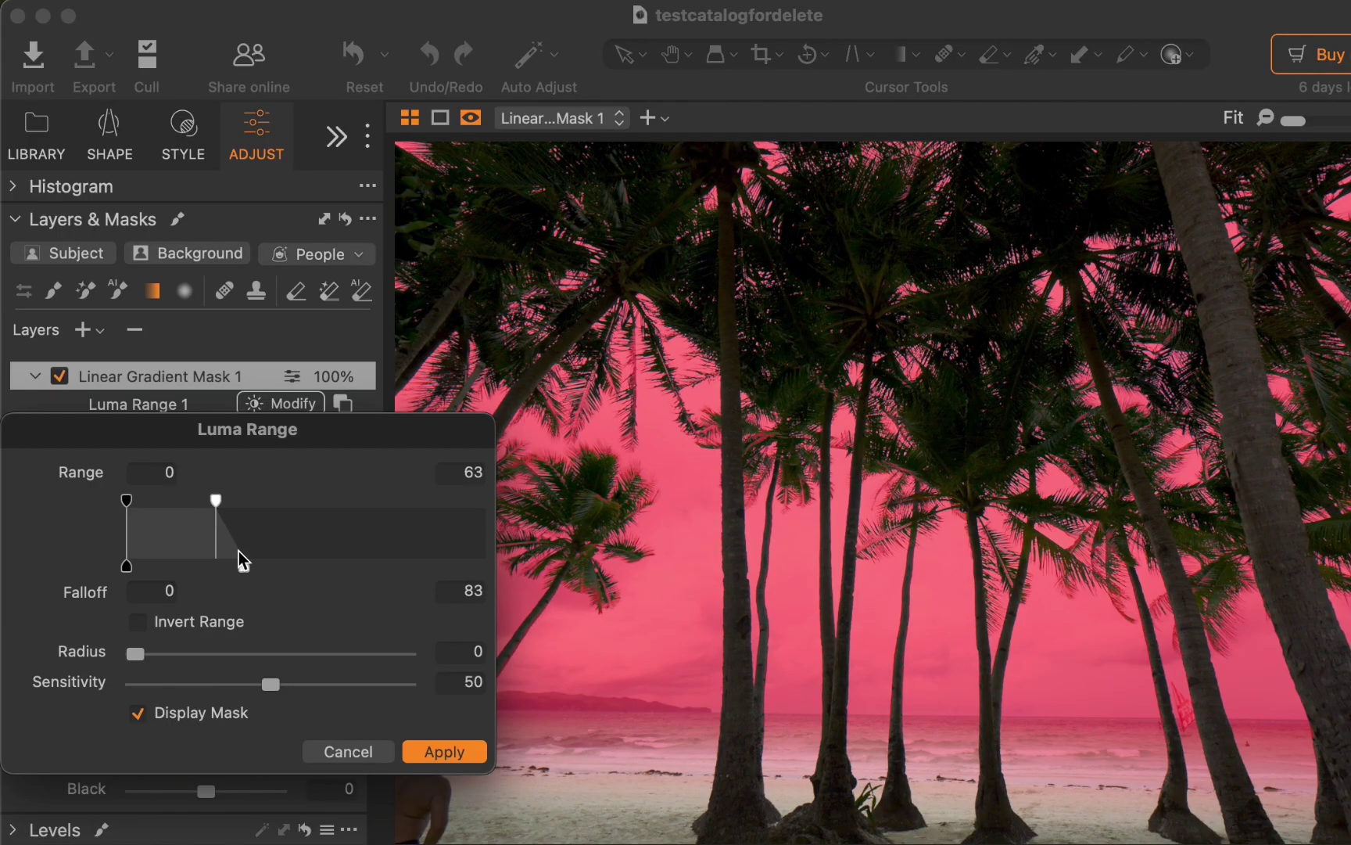
pyautogui.moveTo(246, 577); pyautogui.dragTo(275, 578)
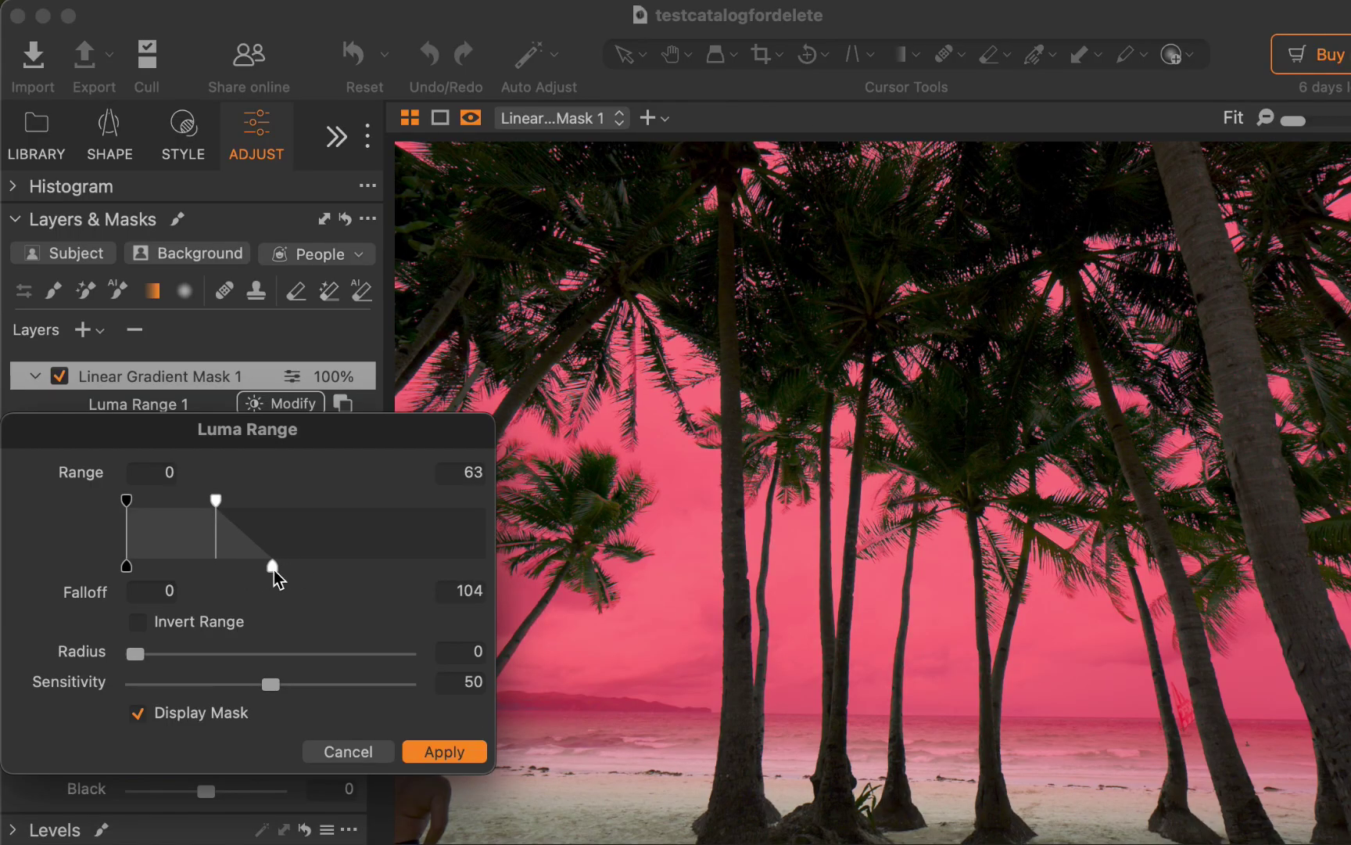
pyautogui.click(438, 752)
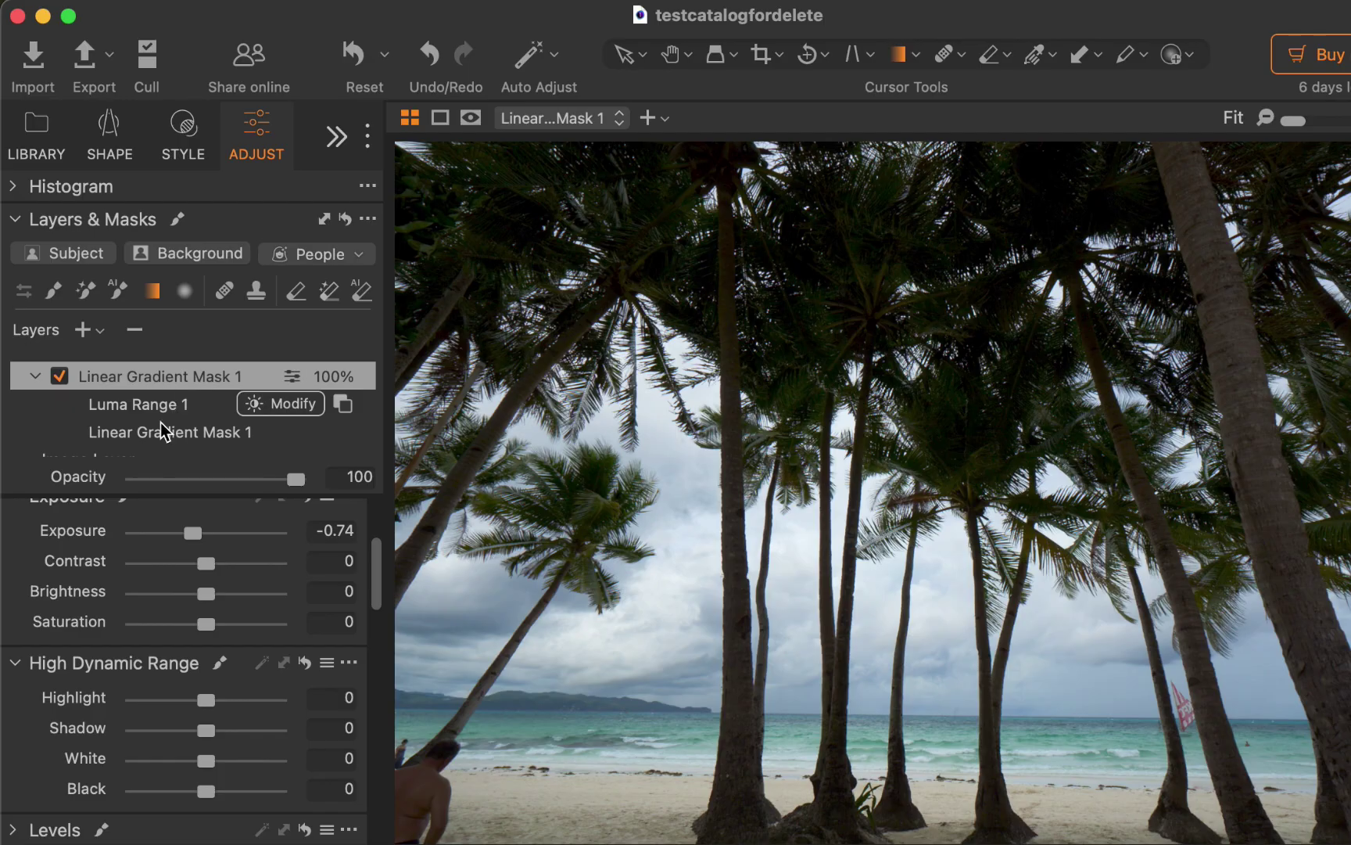
pyautogui.press('super+m')
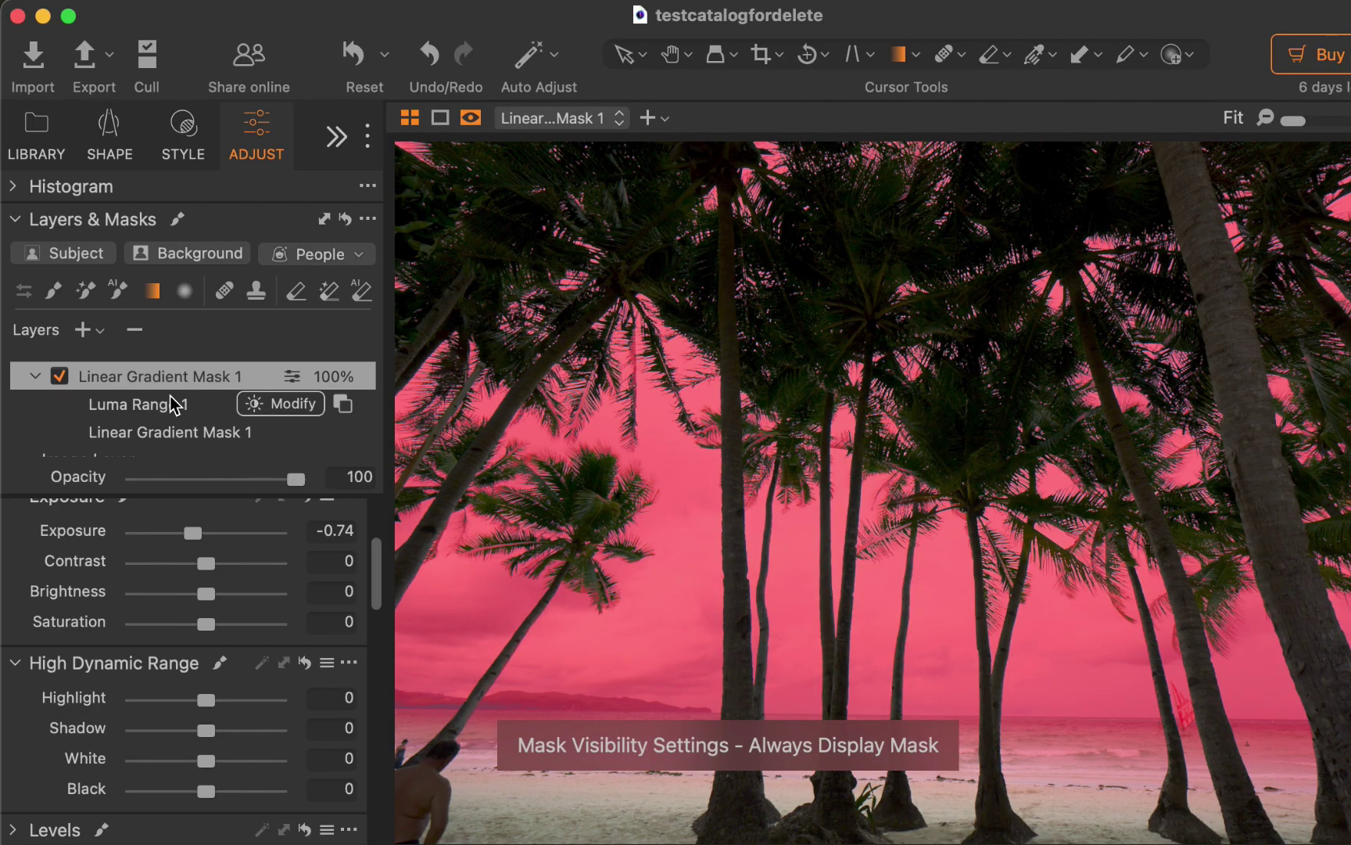
pyautogui.press('super+m')
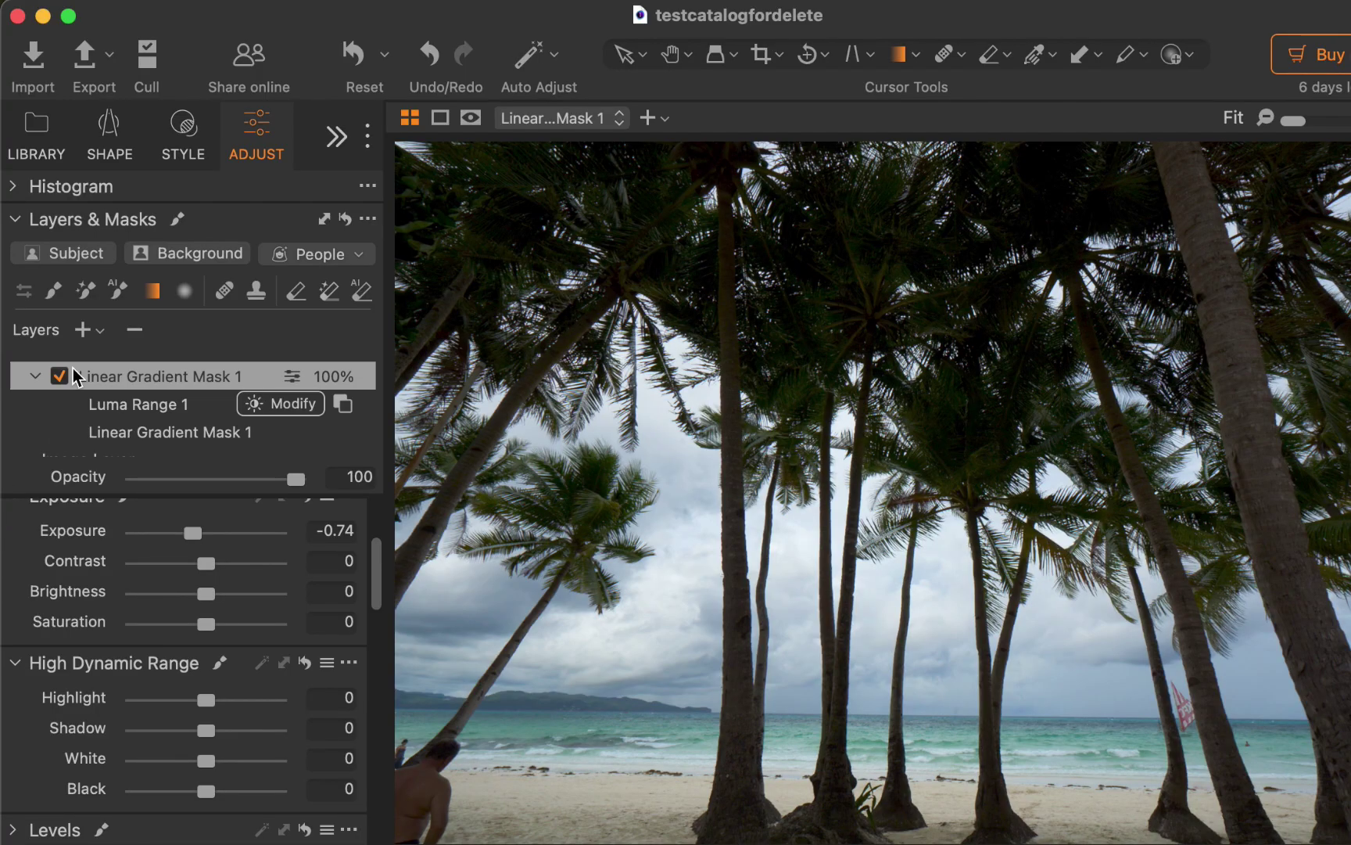
# Add a layer masked by a 0–47 luma range with wider falloff covering the dark palms.
pyautogui.click(84, 331)
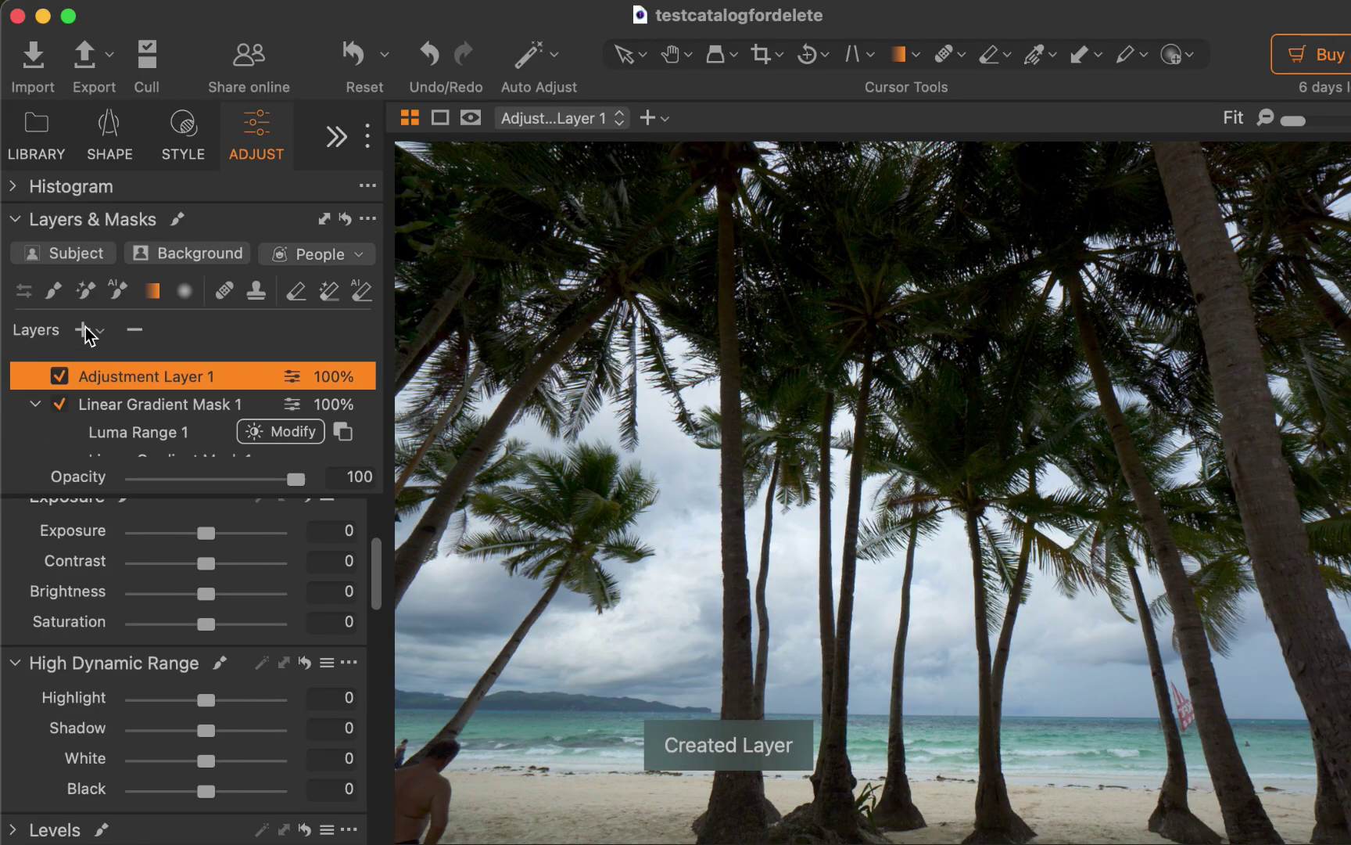
pyautogui.rightClick(156, 377)
pyautogui.moveTo(204, 375)
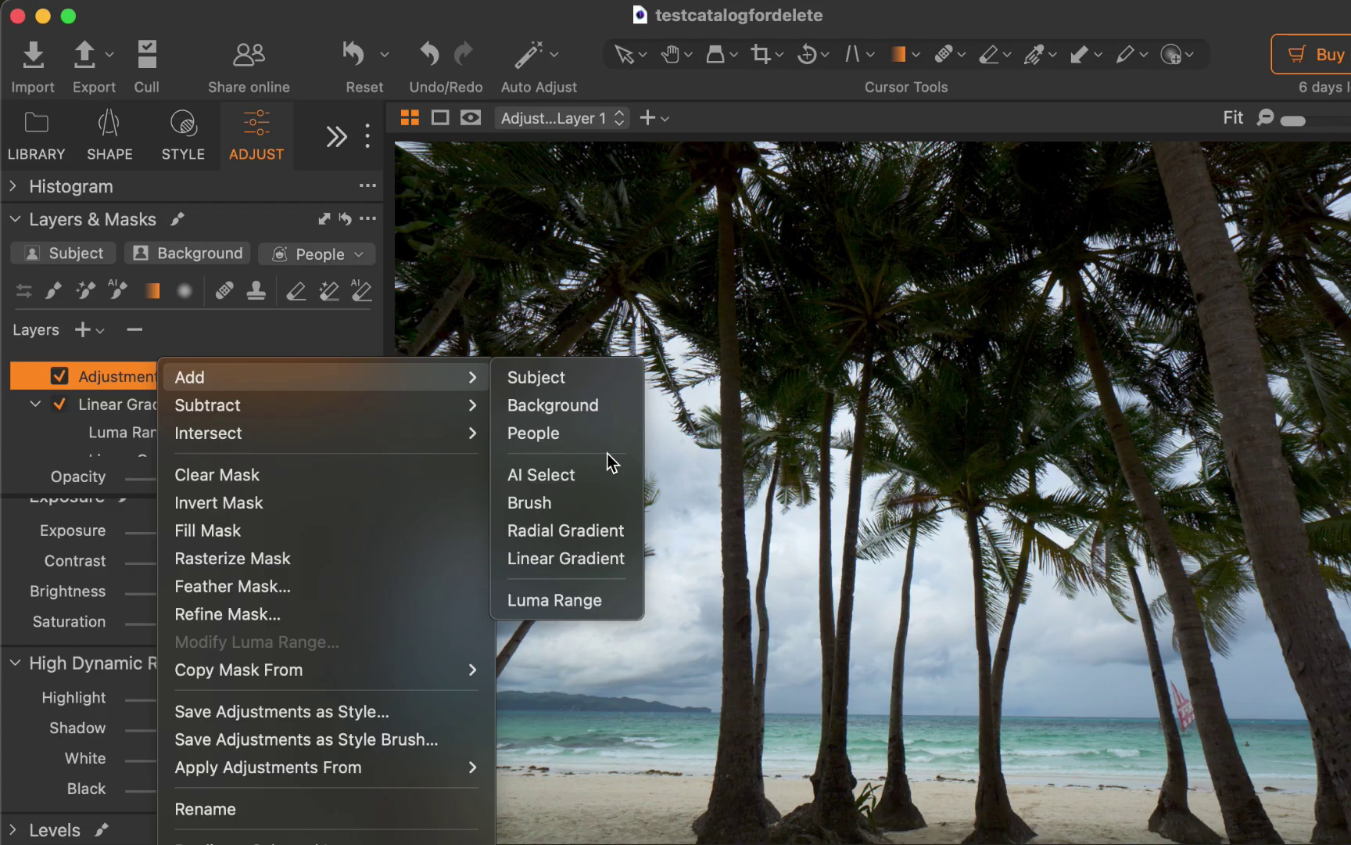
pyautogui.click(571, 598)
pyautogui.moveTo(156, 508); pyautogui.dragTo(127, 505)
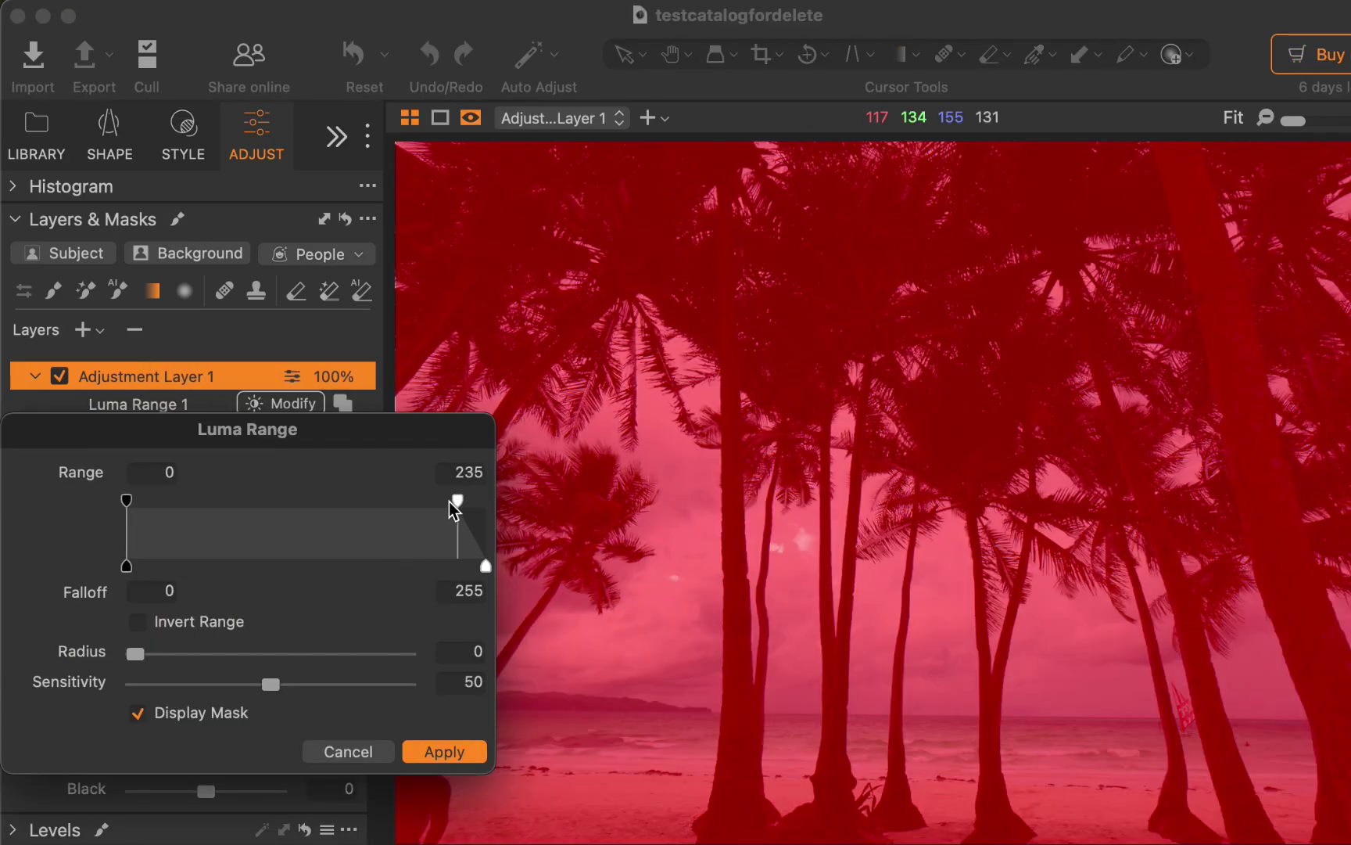
pyautogui.moveTo(457, 501); pyautogui.dragTo(193, 508)
pyautogui.moveTo(221, 566); pyautogui.dragTo(270, 593)
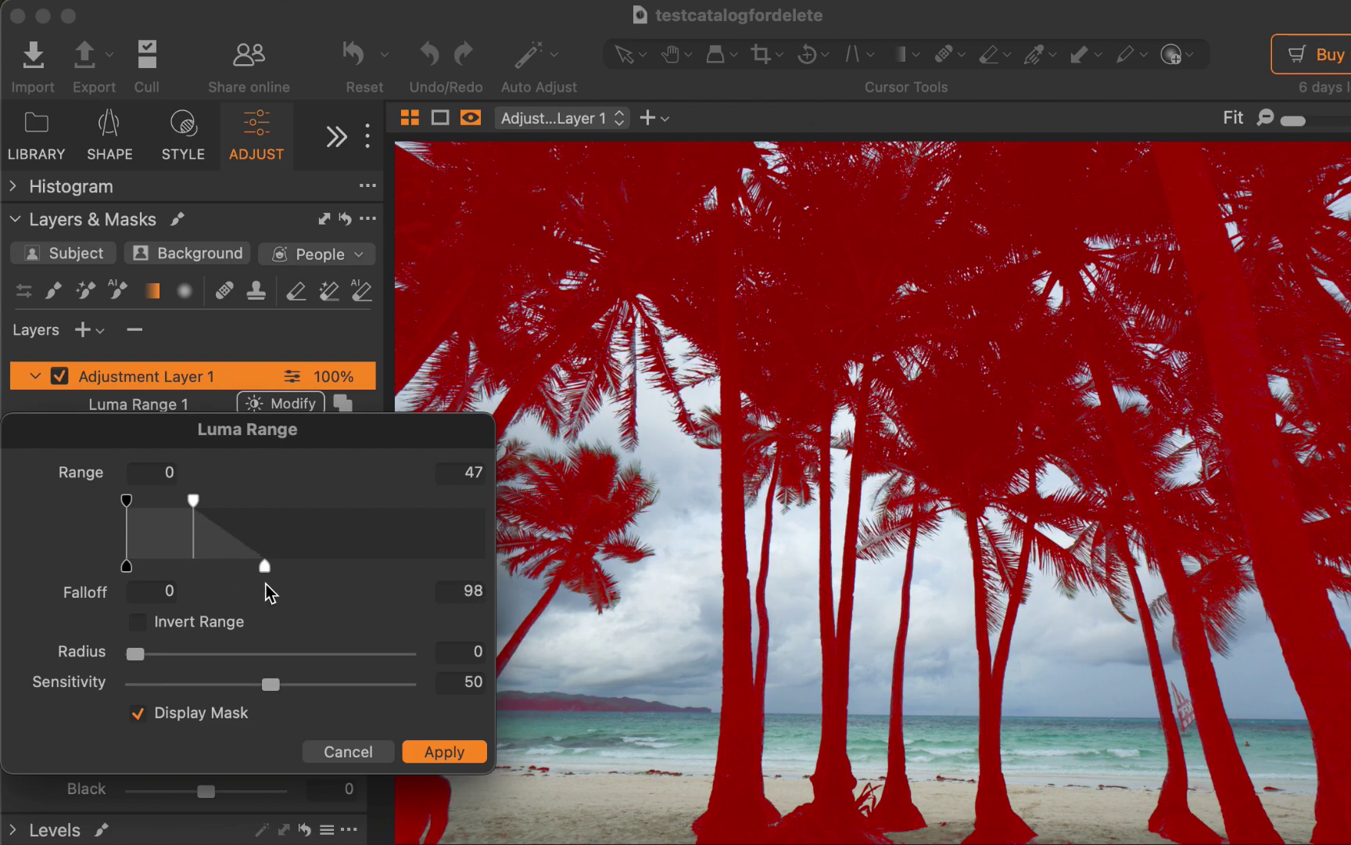
pyautogui.click(442, 751)
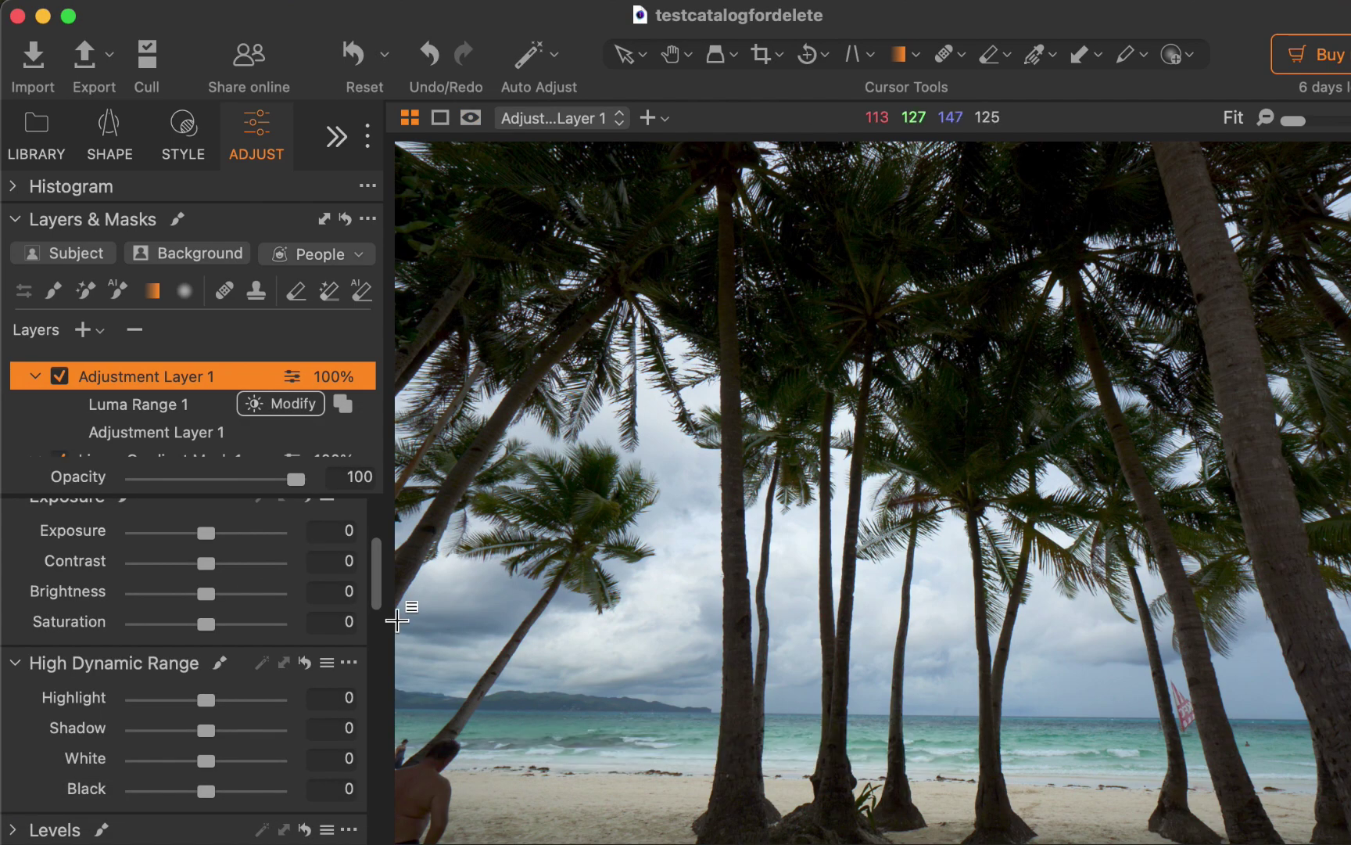
pyautogui.press('o')
pyautogui.click(63, 254)
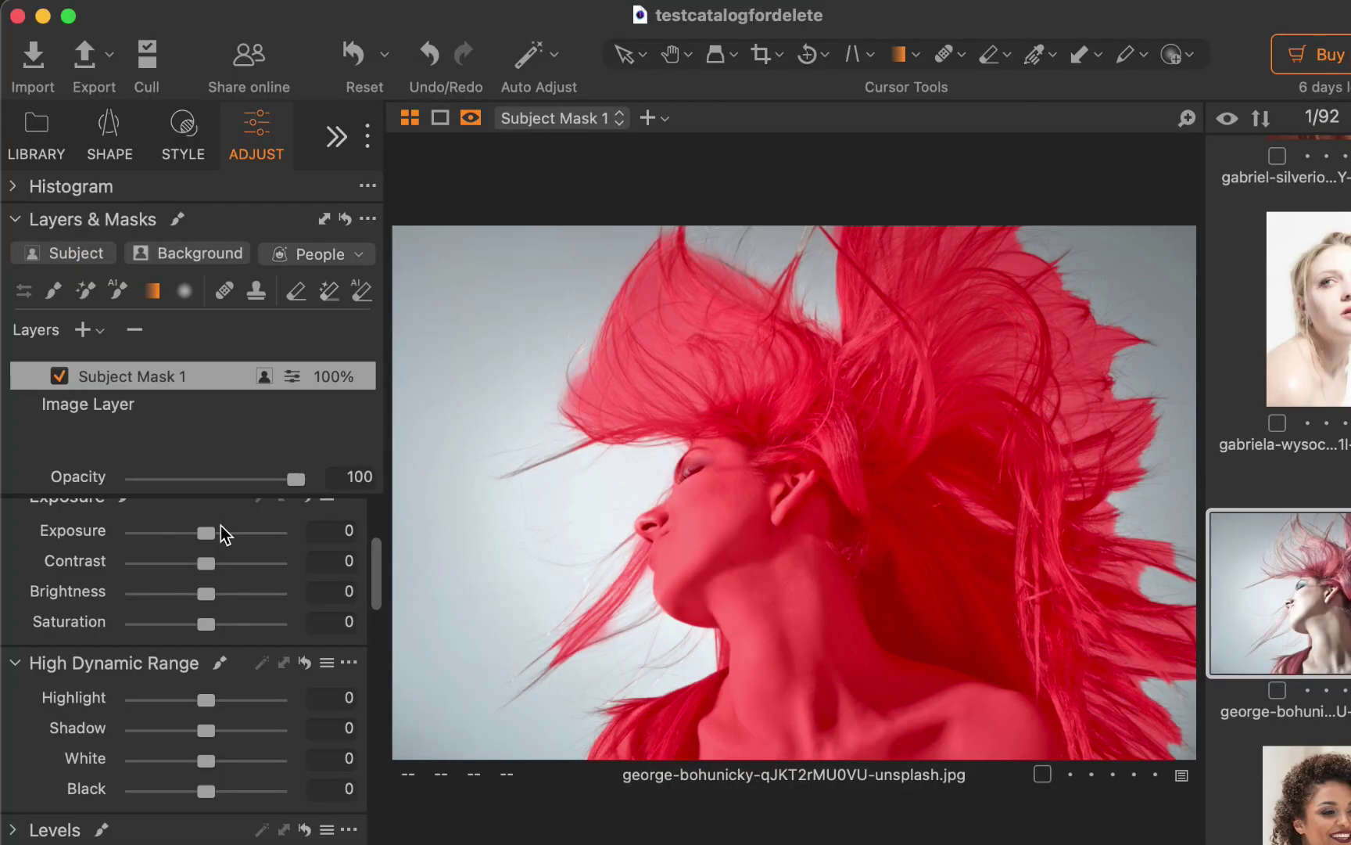
# Refine Subject Mask 1 so its edges follow the flying hair strands.
pyautogui.rightClick(193, 391)
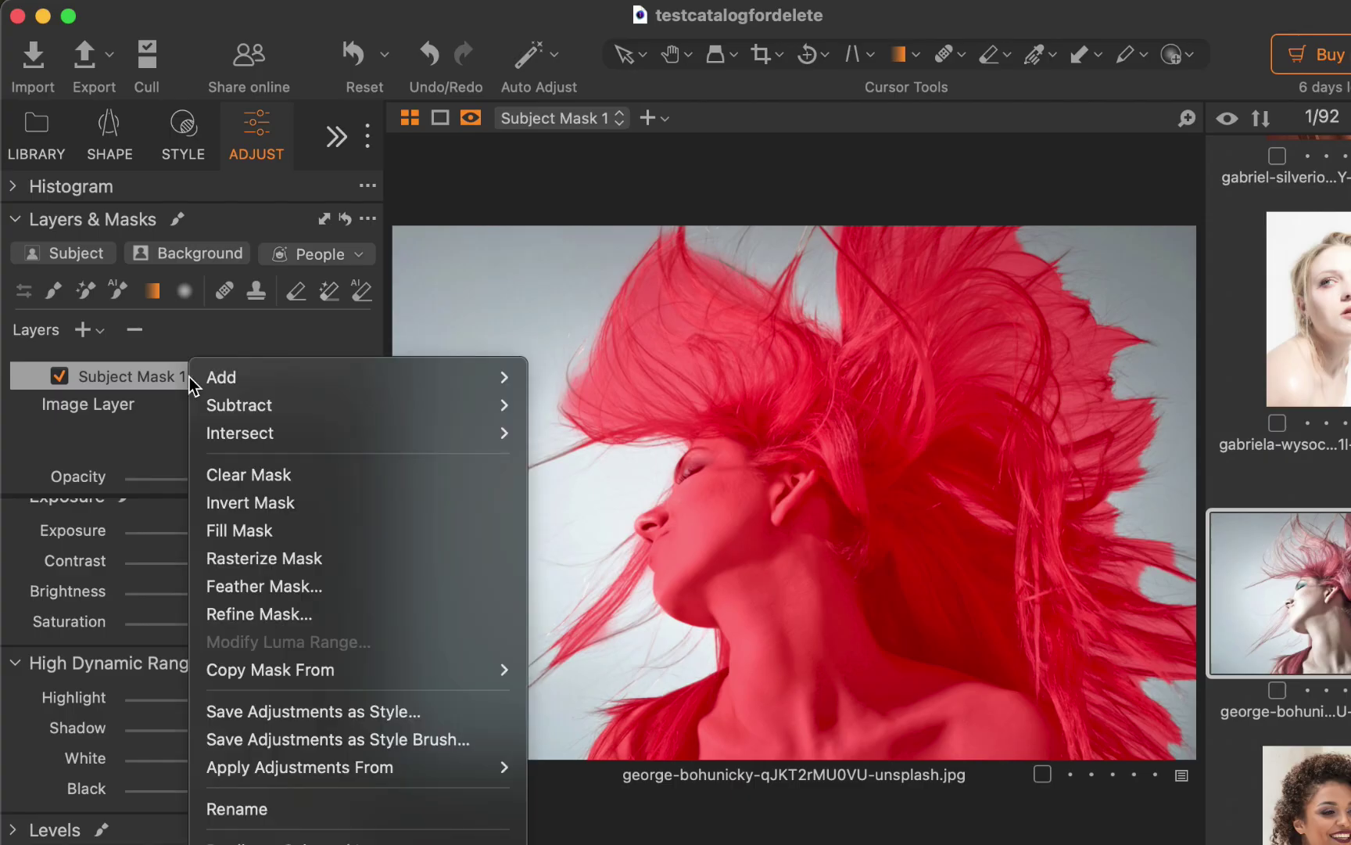
pyautogui.click(283, 617)
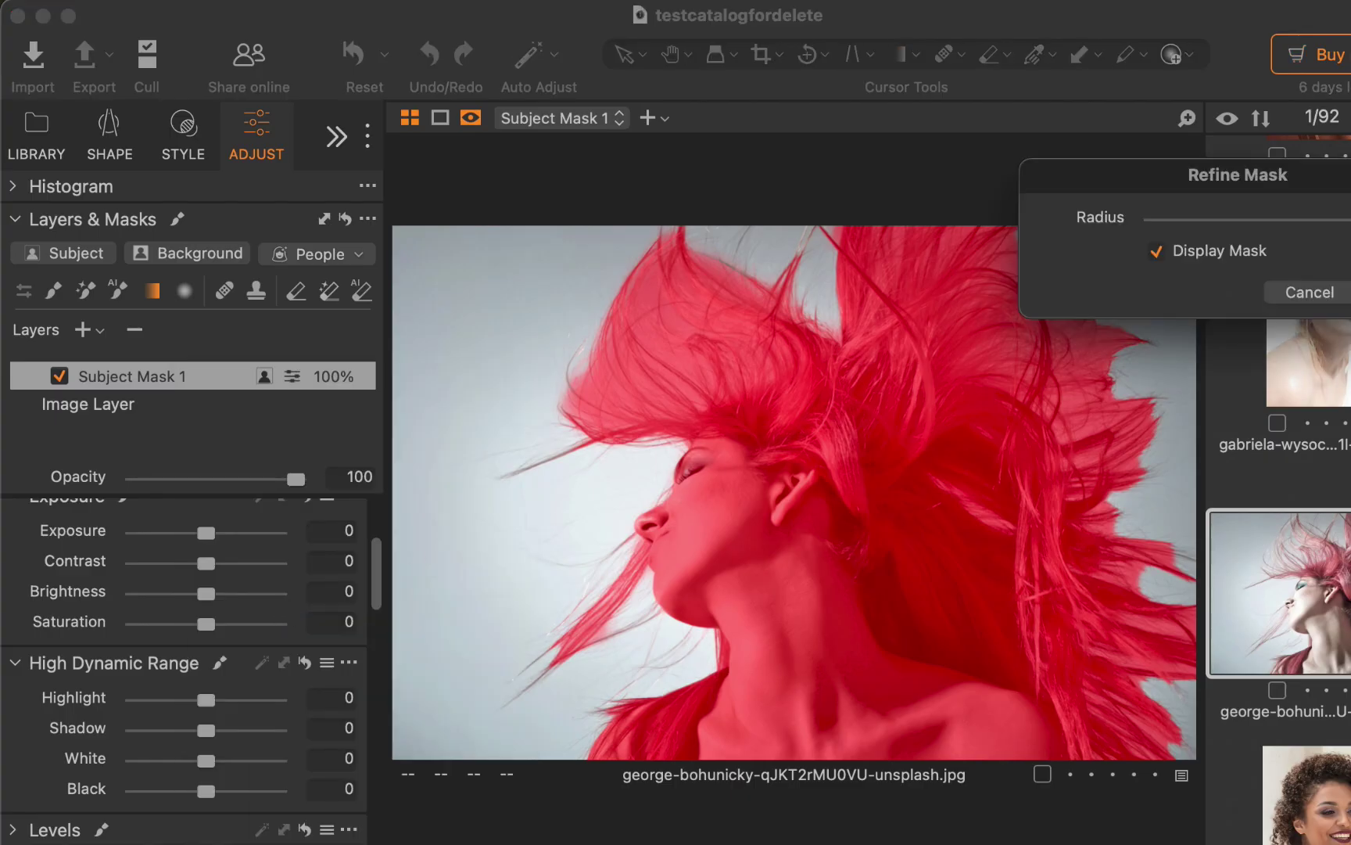
pyautogui.click(617, 156)
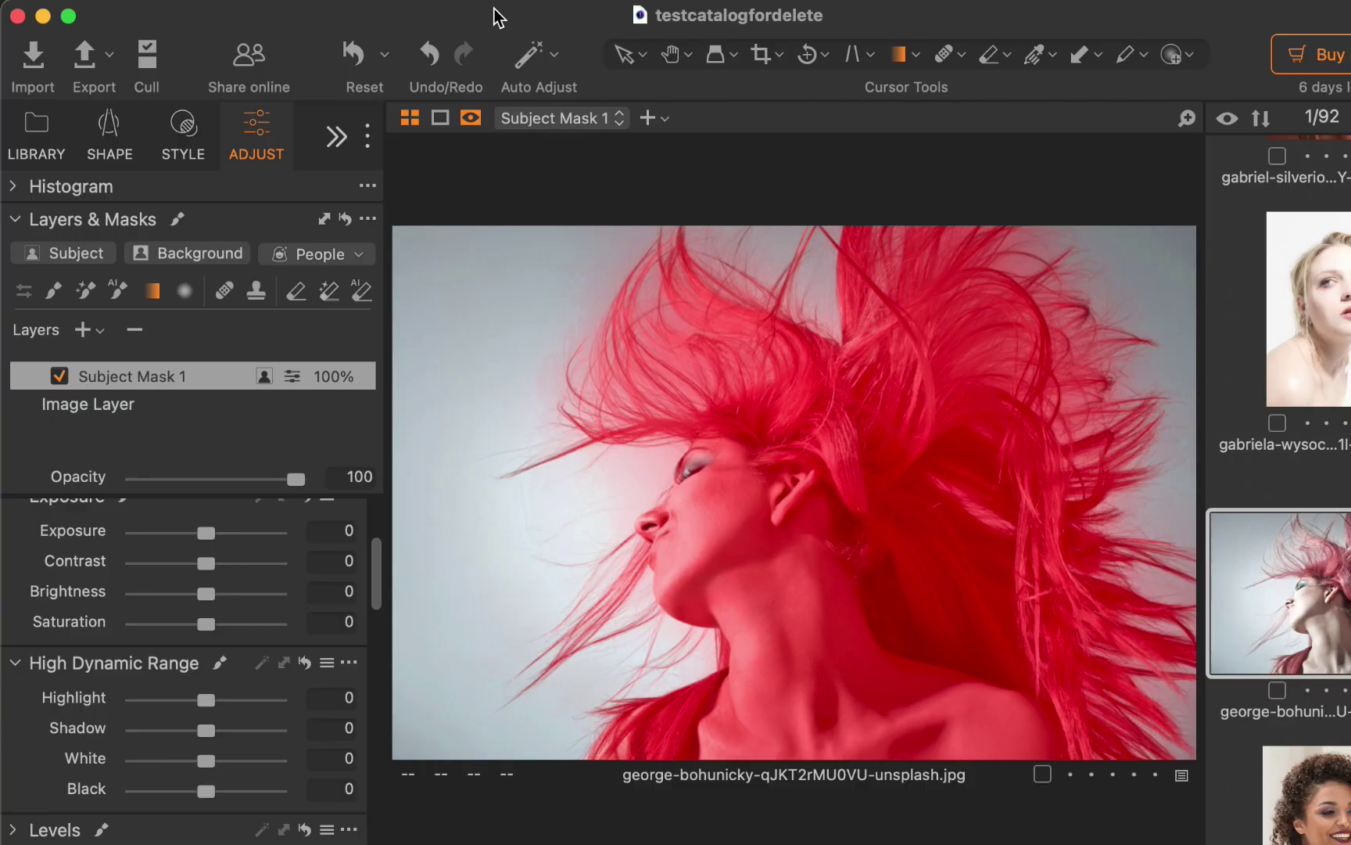
# Preview the mask as a grayscale mask, then return to the red overlay.
pyautogui.rightClick(473, 235)
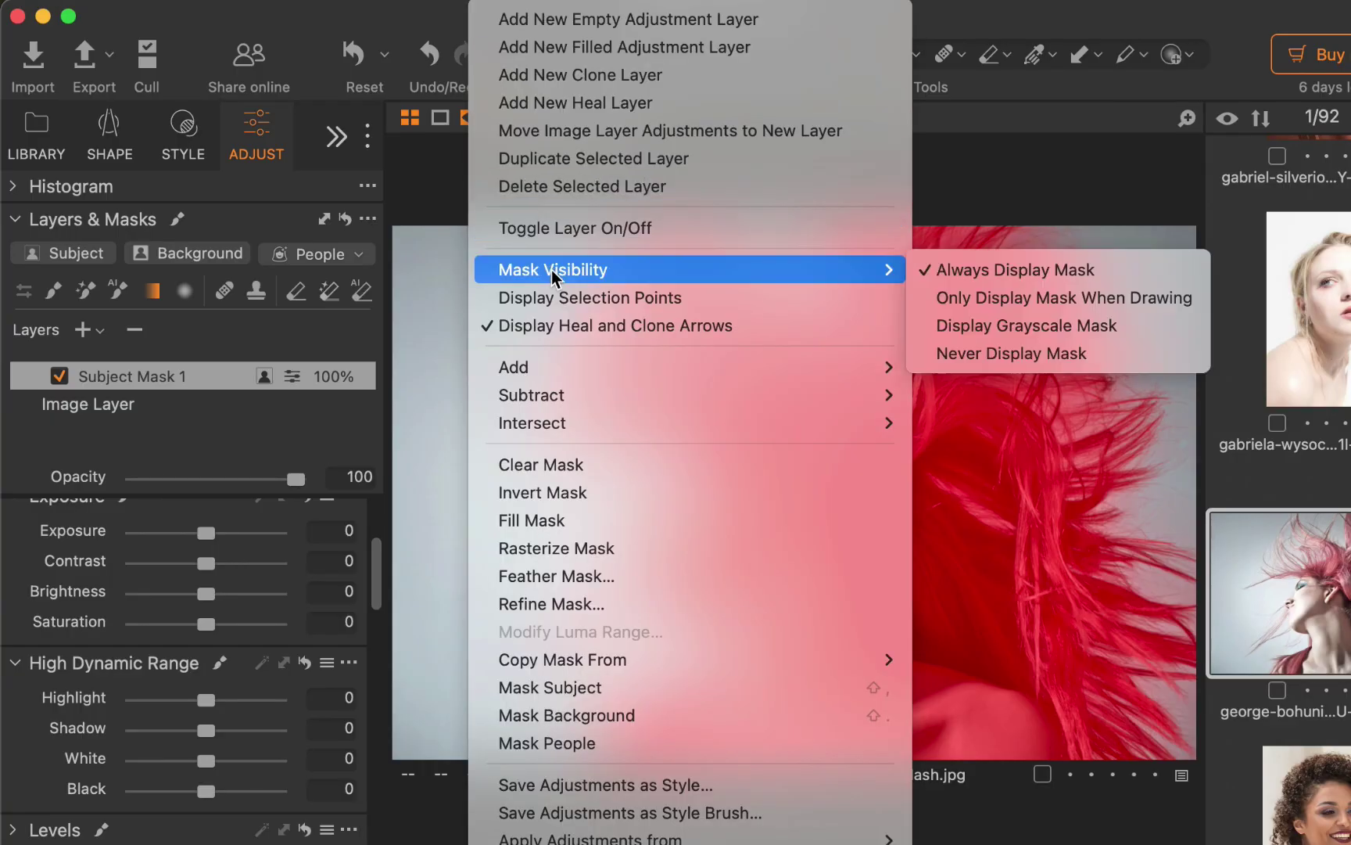
pyautogui.moveTo(856, 266)
pyautogui.click(965, 325)
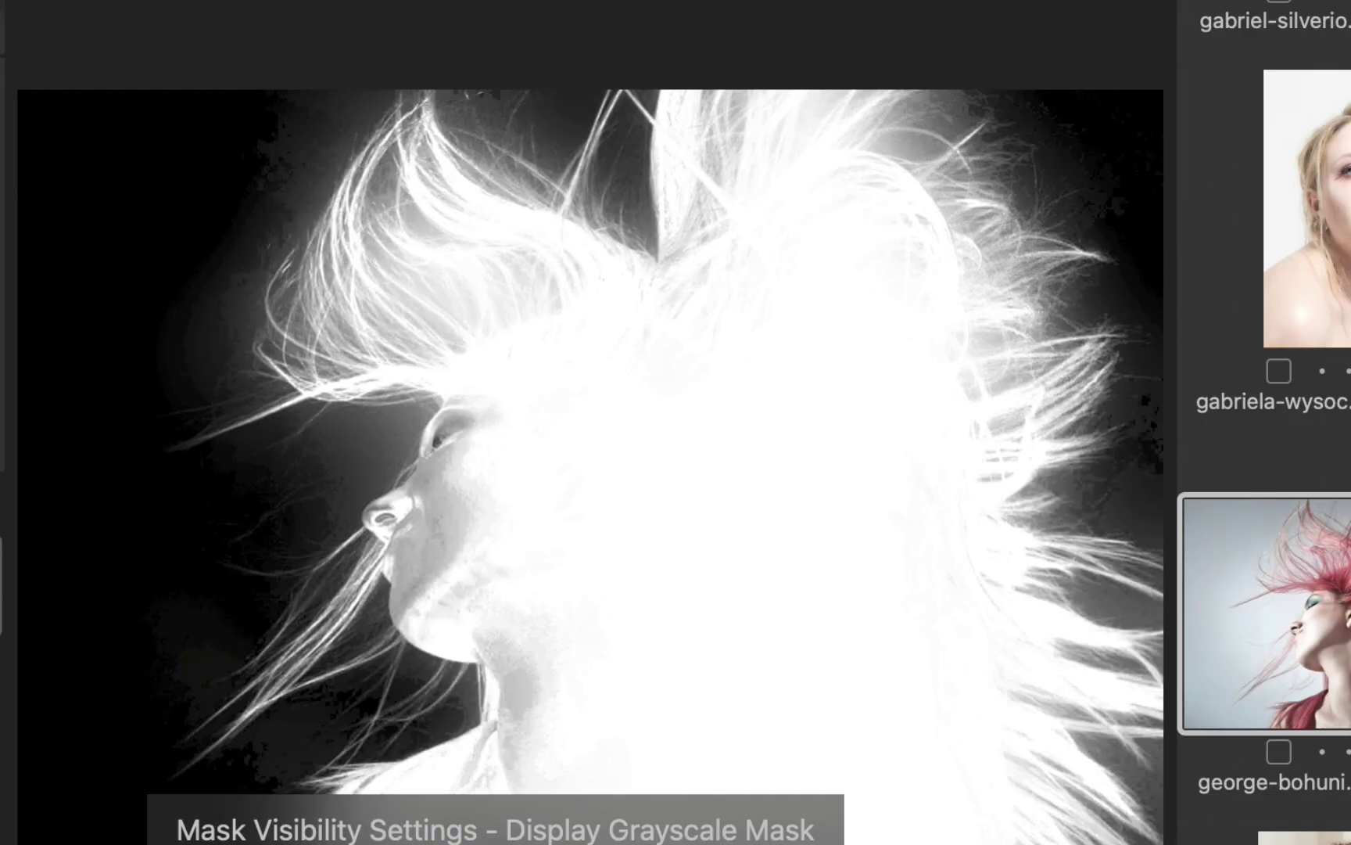
pyautogui.press('m')
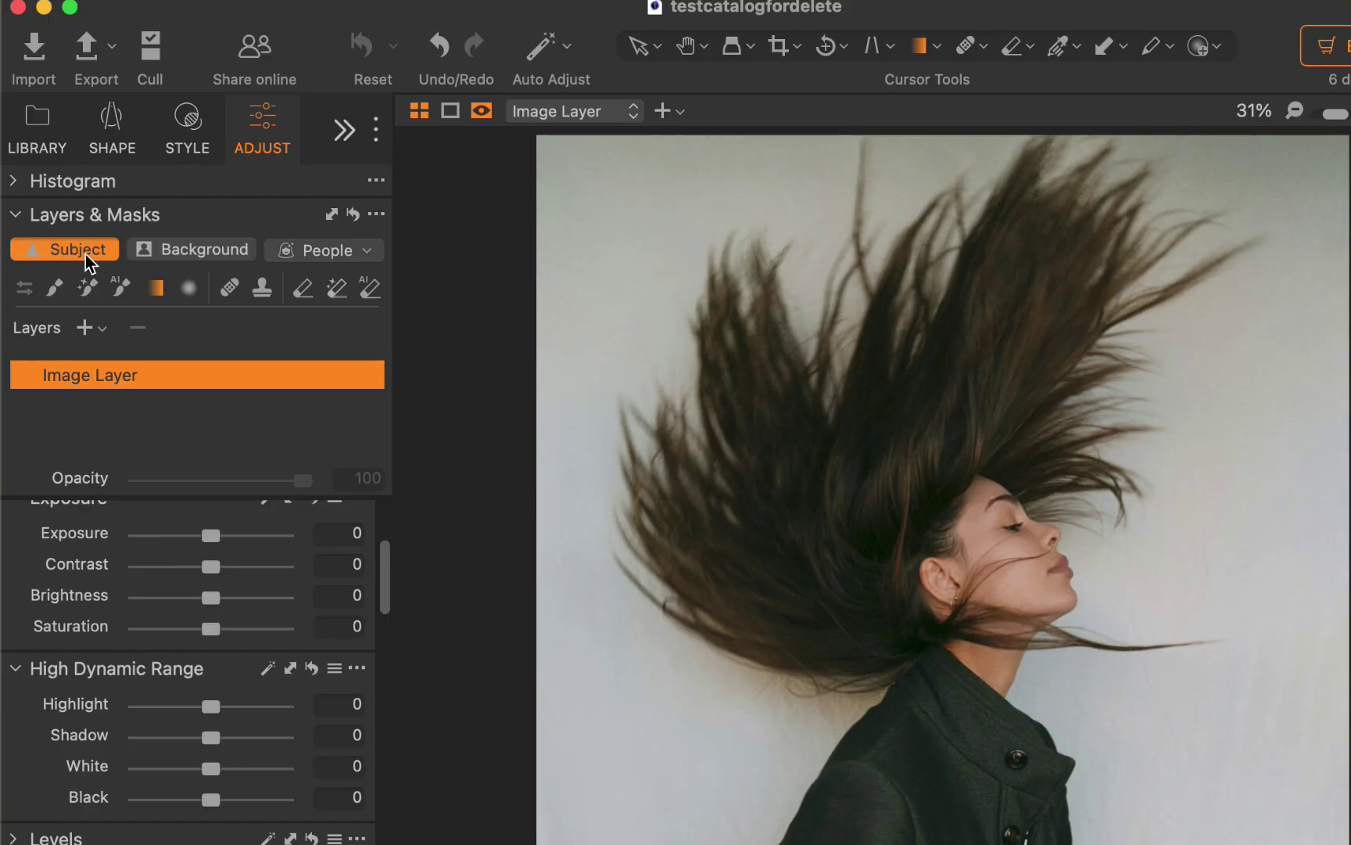
# Create a subject mask on the tossed-hair woman and raise its exposure to about 1.9.
pyautogui.click(87, 251)
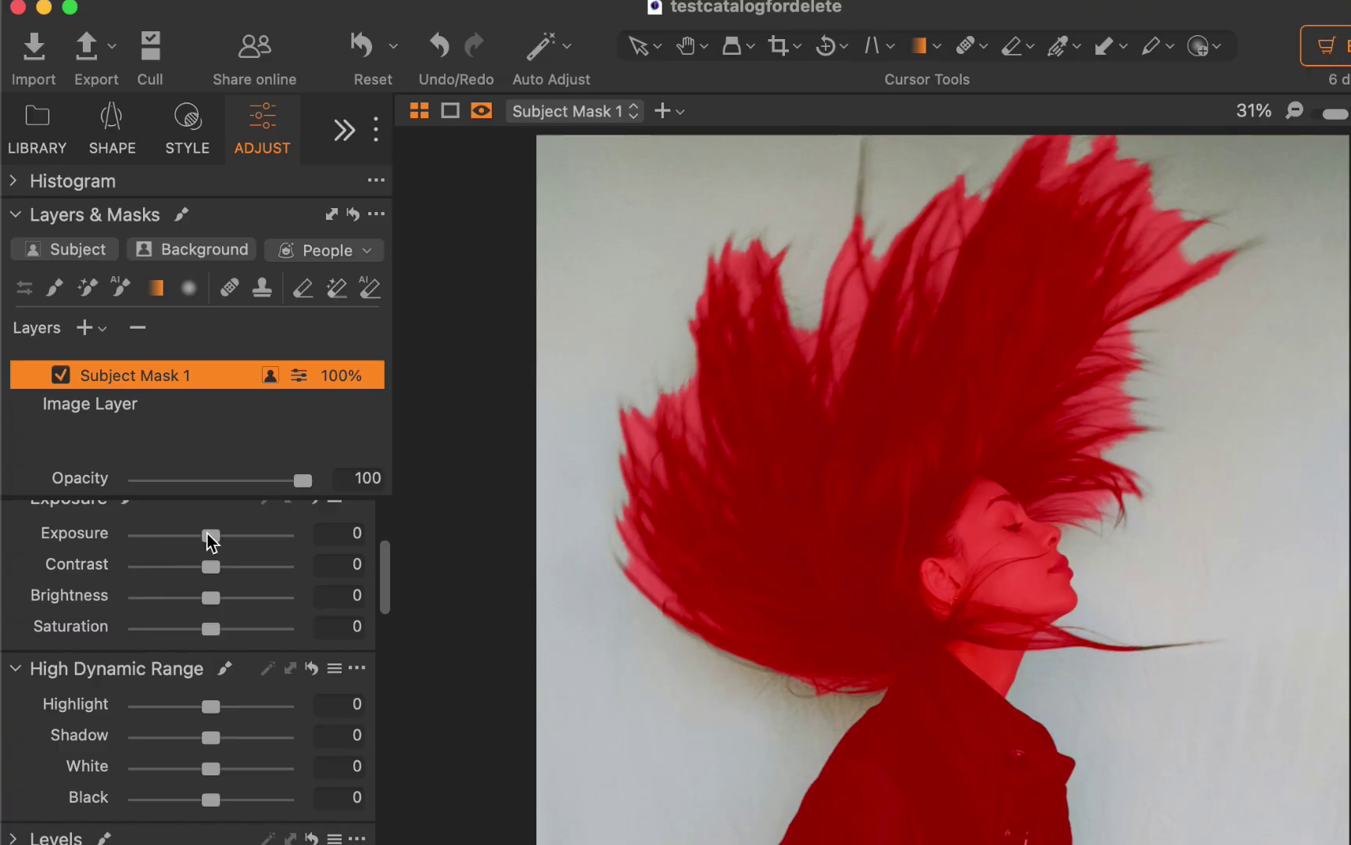
pyautogui.moveTo(209, 535); pyautogui.dragTo(233, 535)
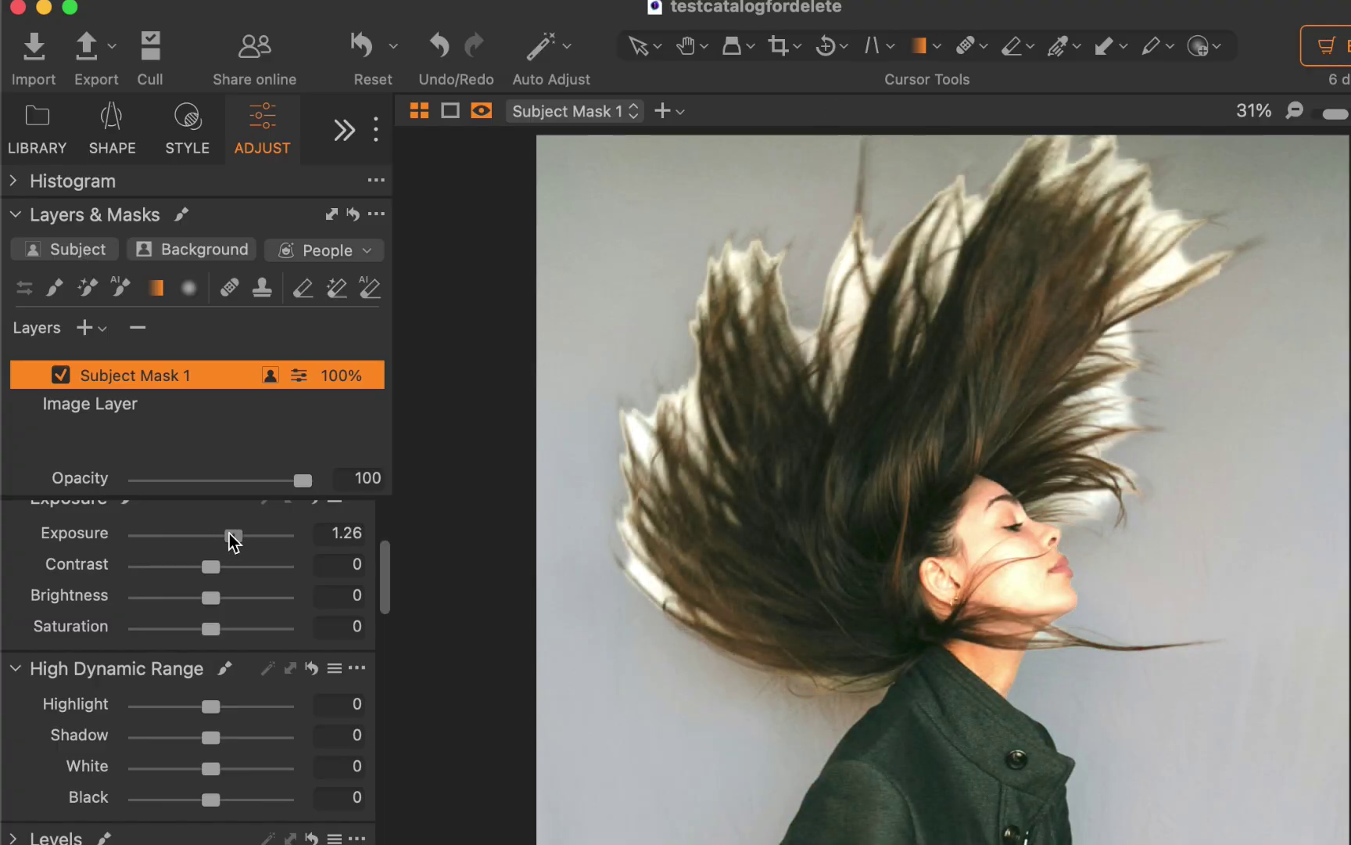
pyautogui.rightClick(189, 382)
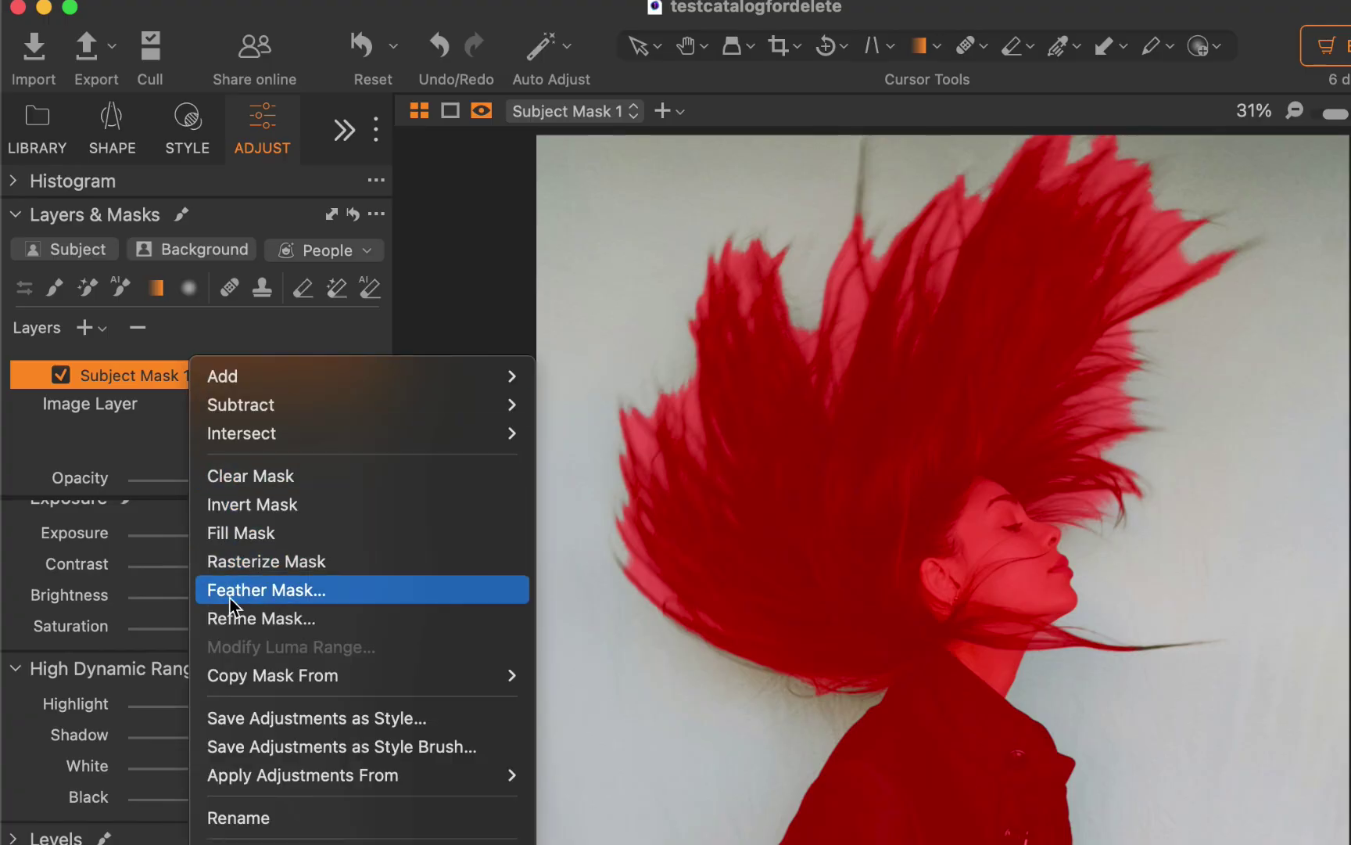
pyautogui.click(230, 625)
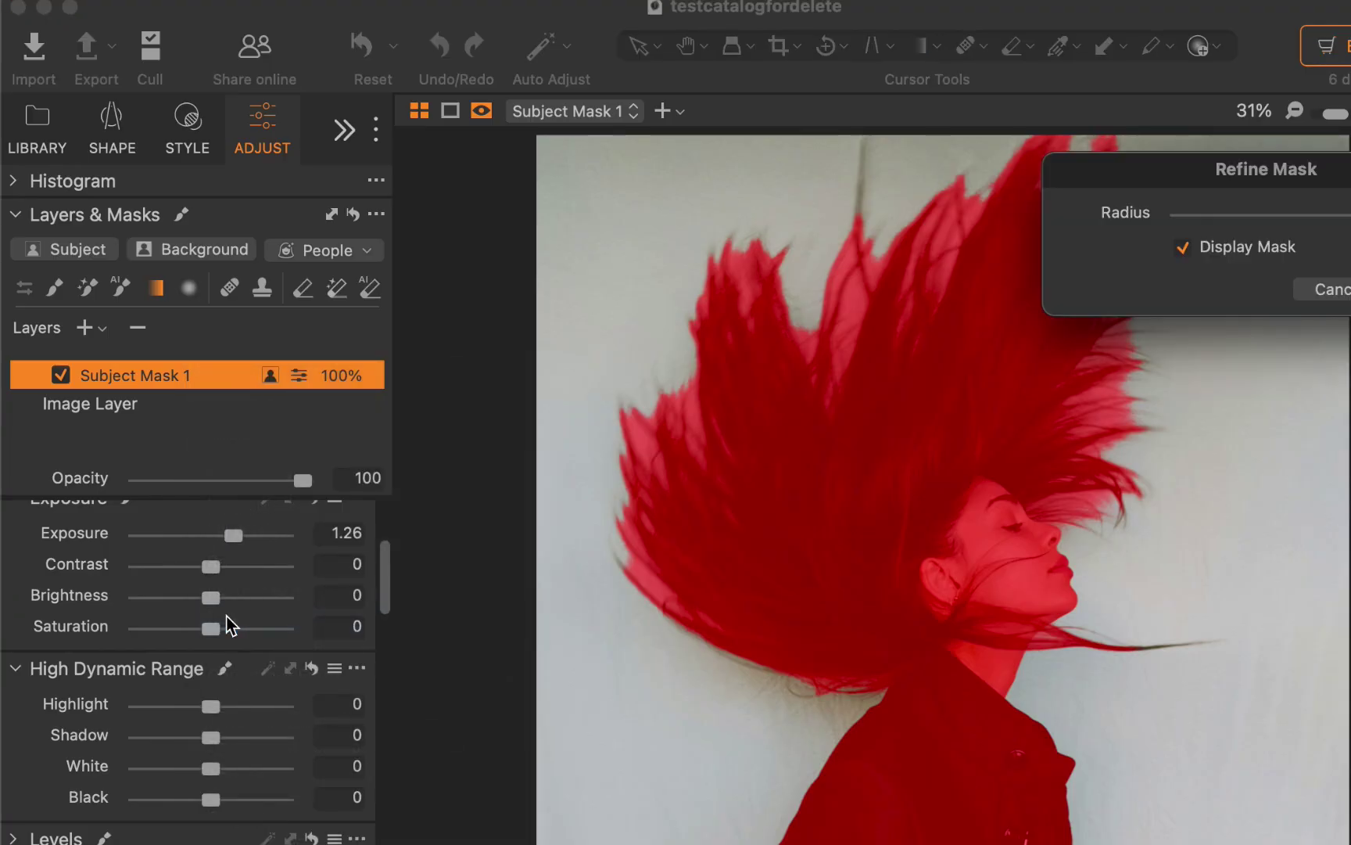
pyautogui.press('Return')
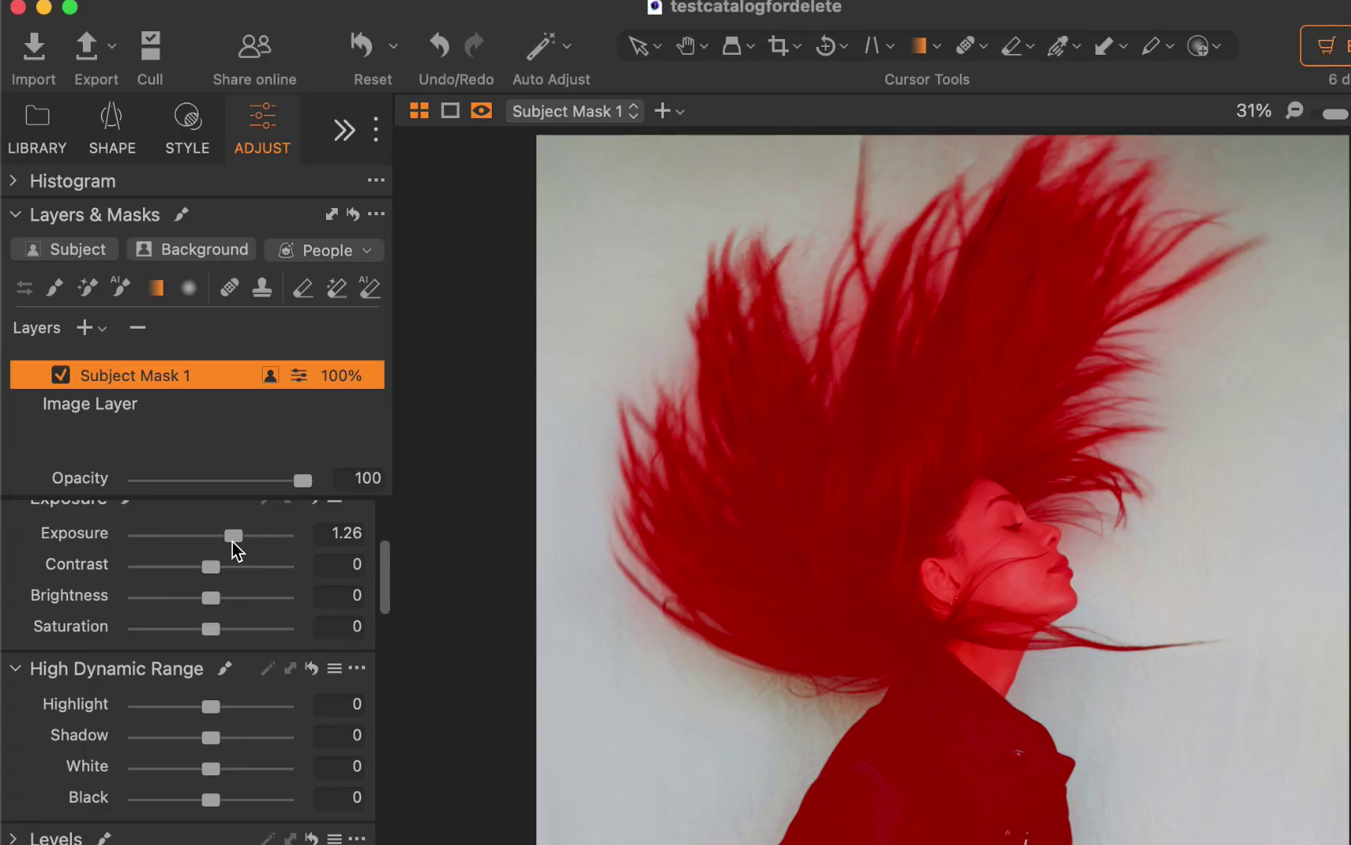
pyautogui.moveTo(229, 538)
pyautogui.mouseDown()
pyautogui.moveTo(215, 538)
pyautogui.moveTo(241, 537)
pyautogui.moveTo(214, 538)
pyautogui.moveTo(241, 546)
pyautogui.mouseUp()
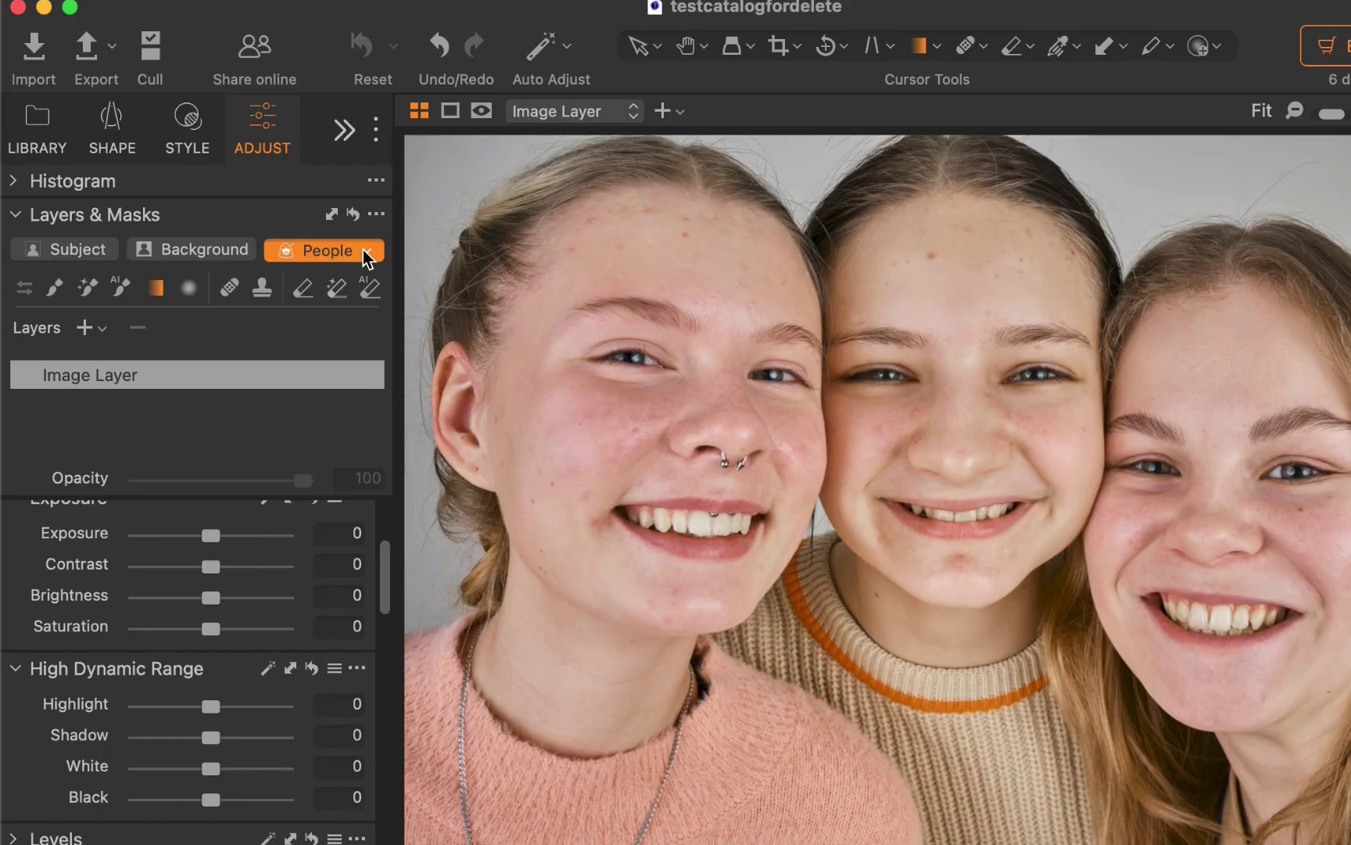
pyautogui.click(365, 251)
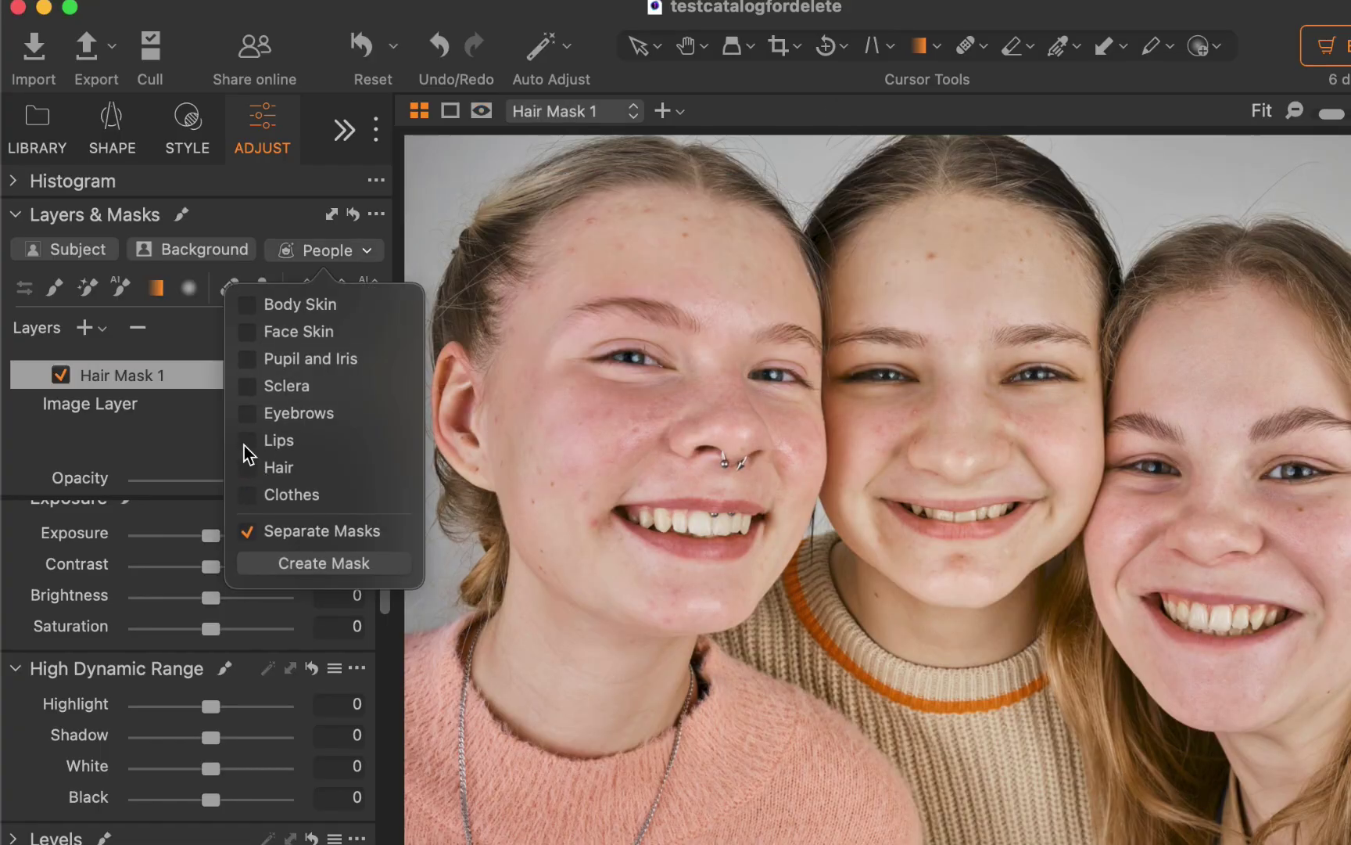
# Tick Sclera and Clothes with Pupil and Iris and create the separate people masks.
pyautogui.click(248, 386)
pyautogui.click(247, 494)
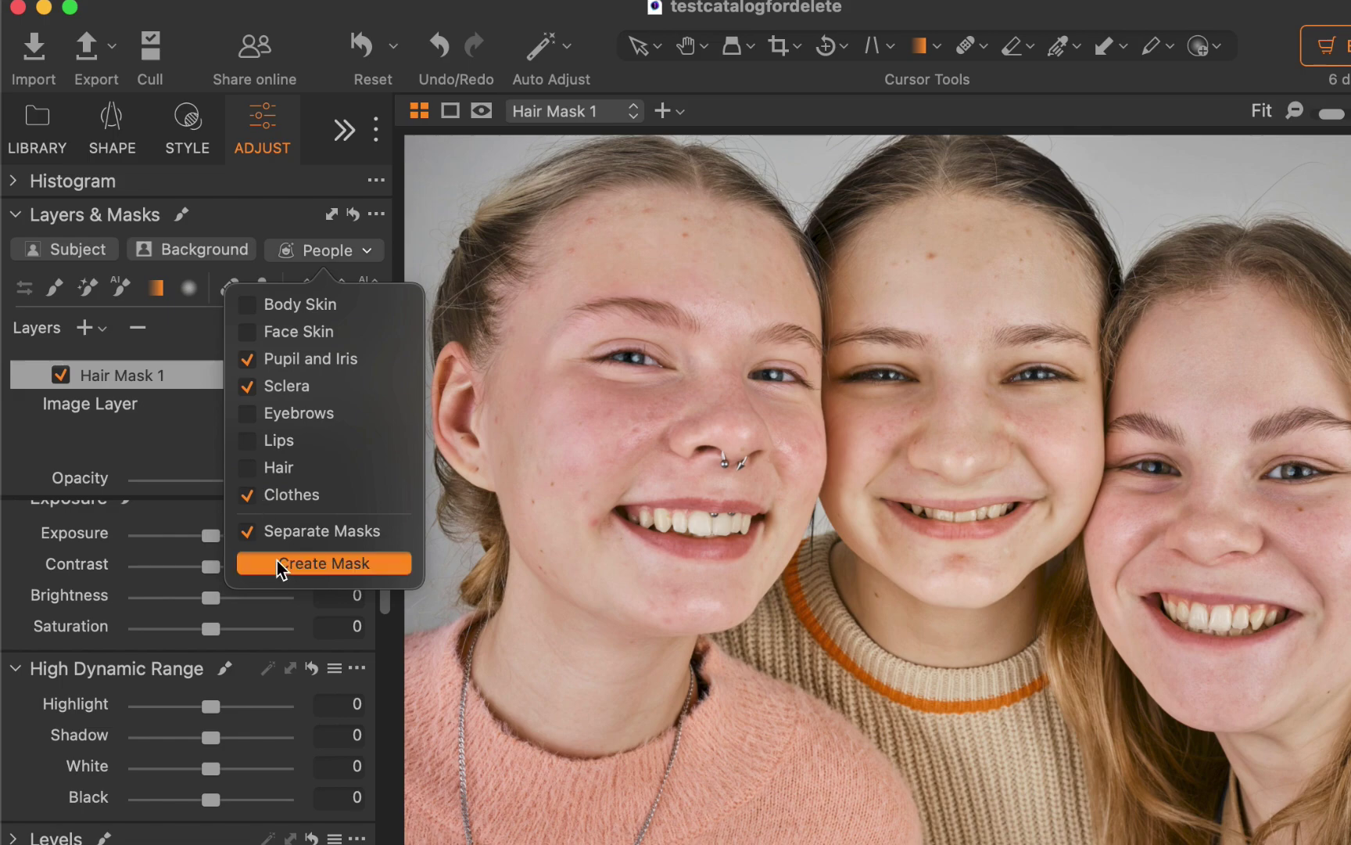
pyautogui.click(280, 565)
# Show the overlay and review the Pupil and Iris, Sclera and Clothes mask layers one by one.
pyautogui.click(199, 432)
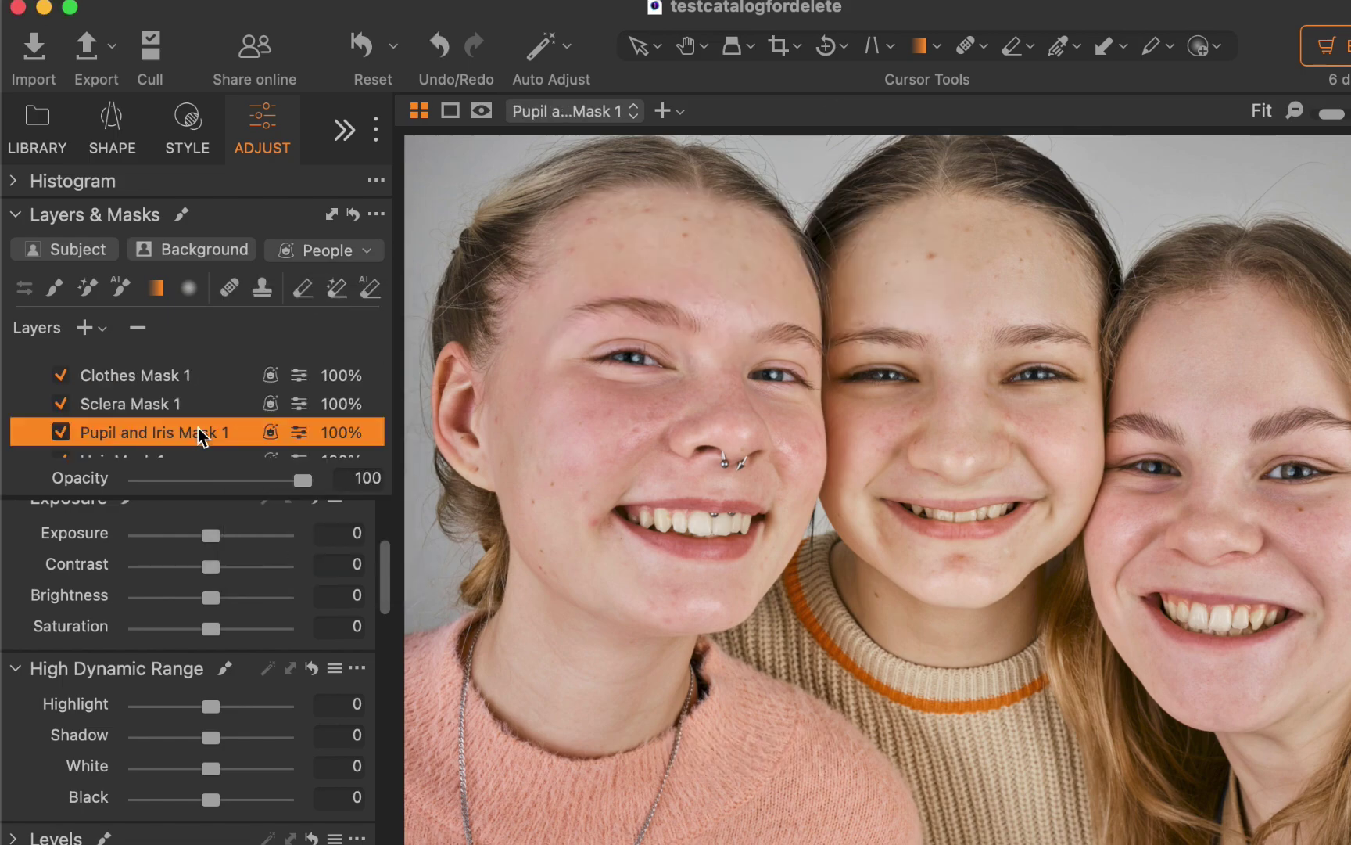
pyautogui.press('m')
pyautogui.scroll(5, 548, 308)
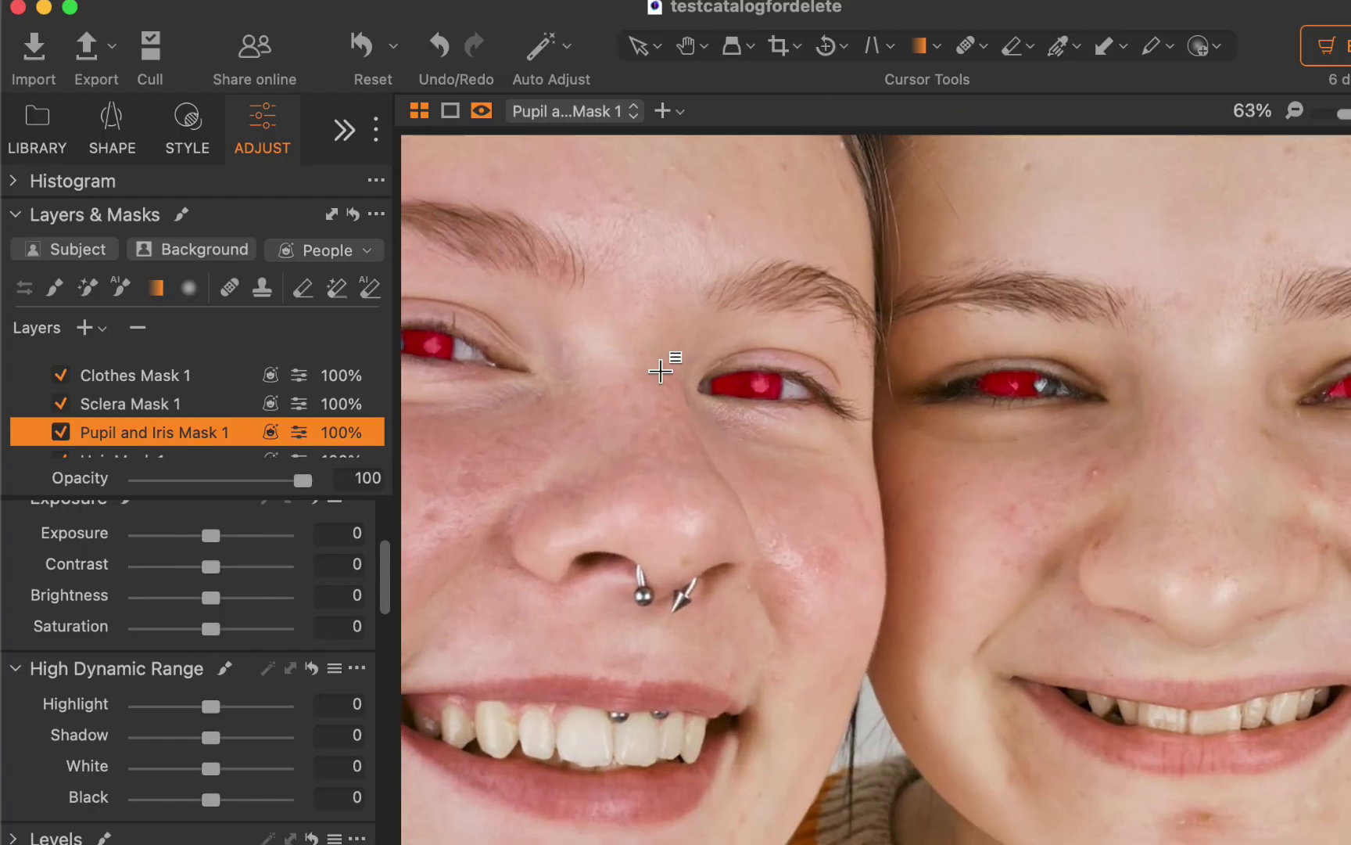
pyautogui.scroll(-5, 548, 308)
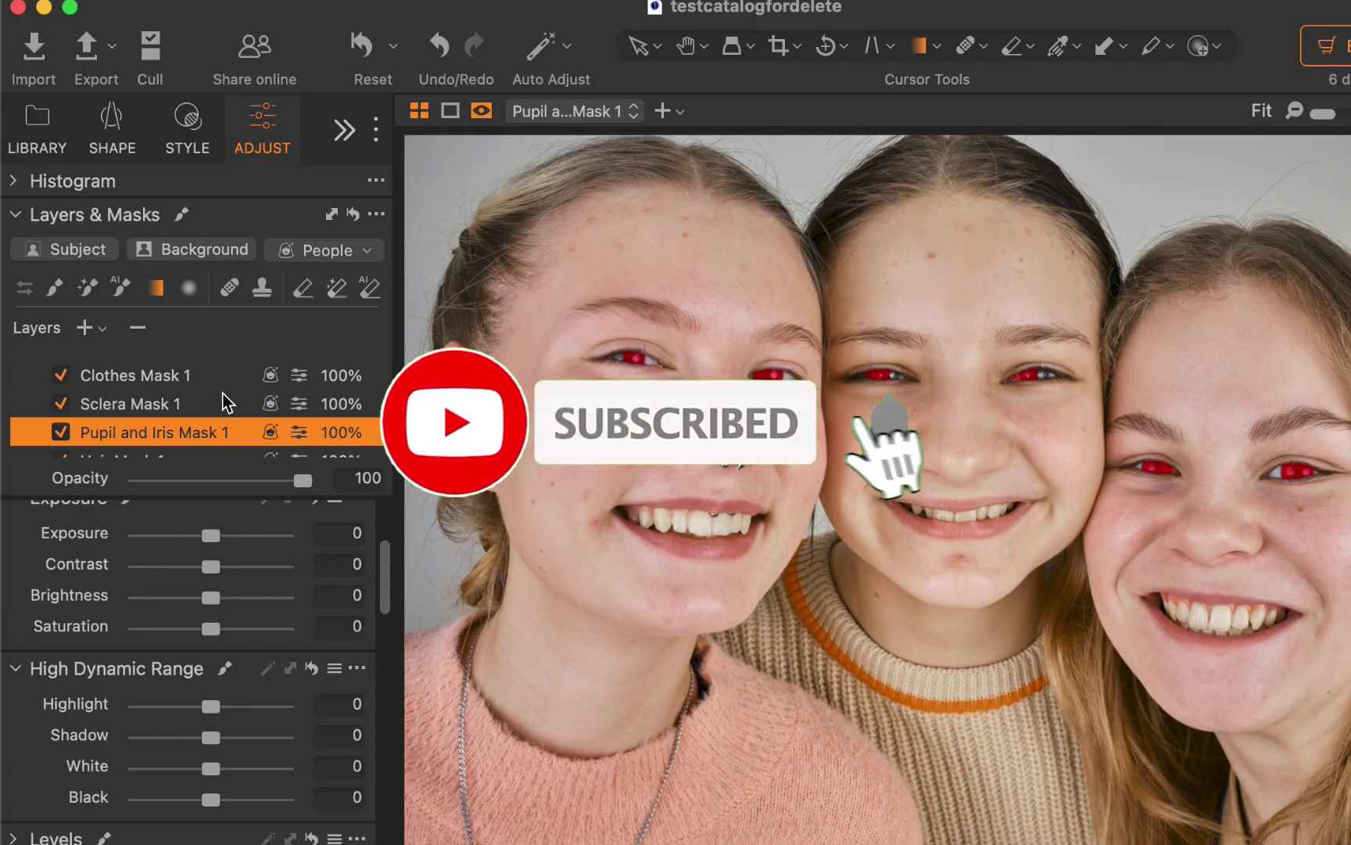
pyautogui.click(213, 405)
pyautogui.click(204, 379)
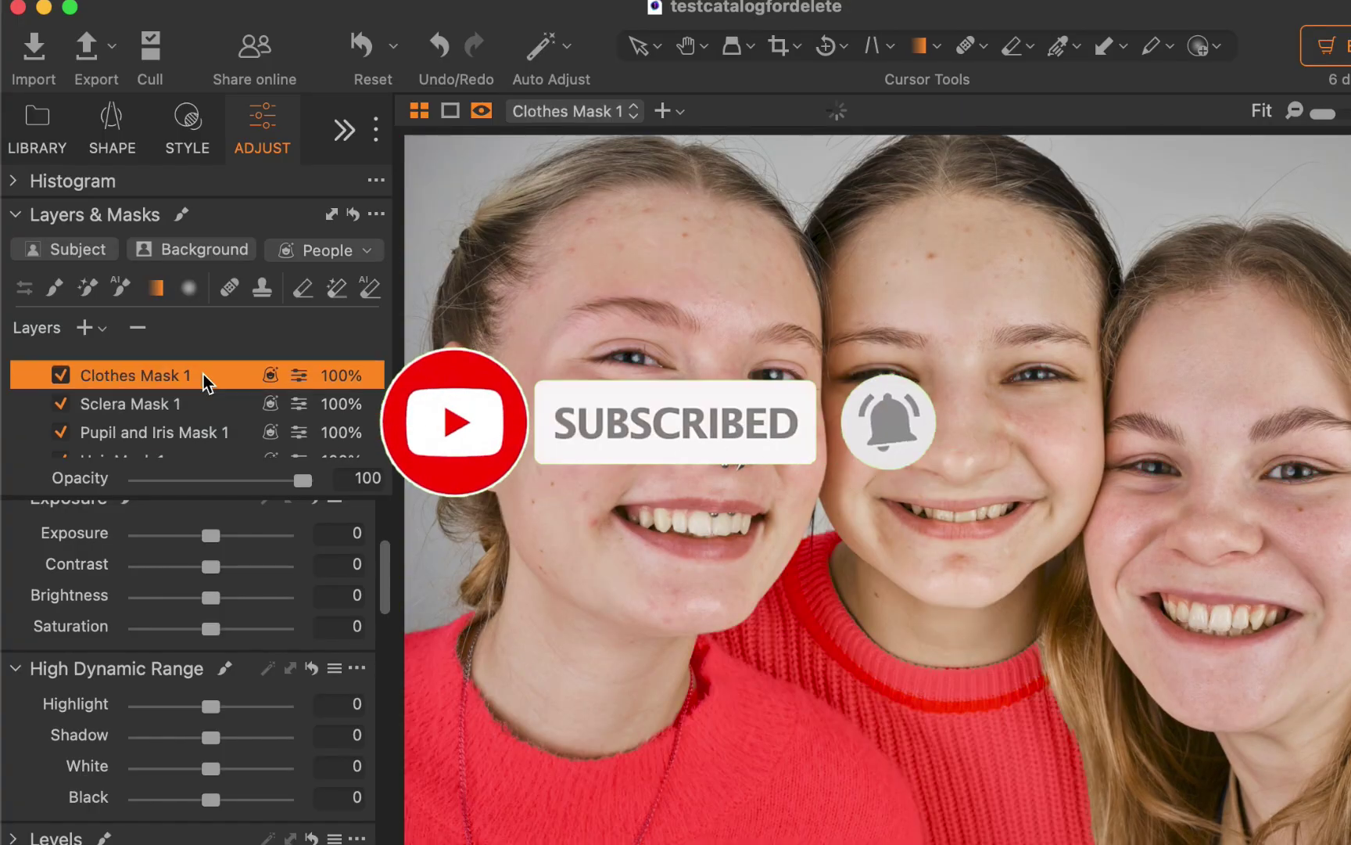
pyautogui.click(200, 406)
pyautogui.click(193, 438)
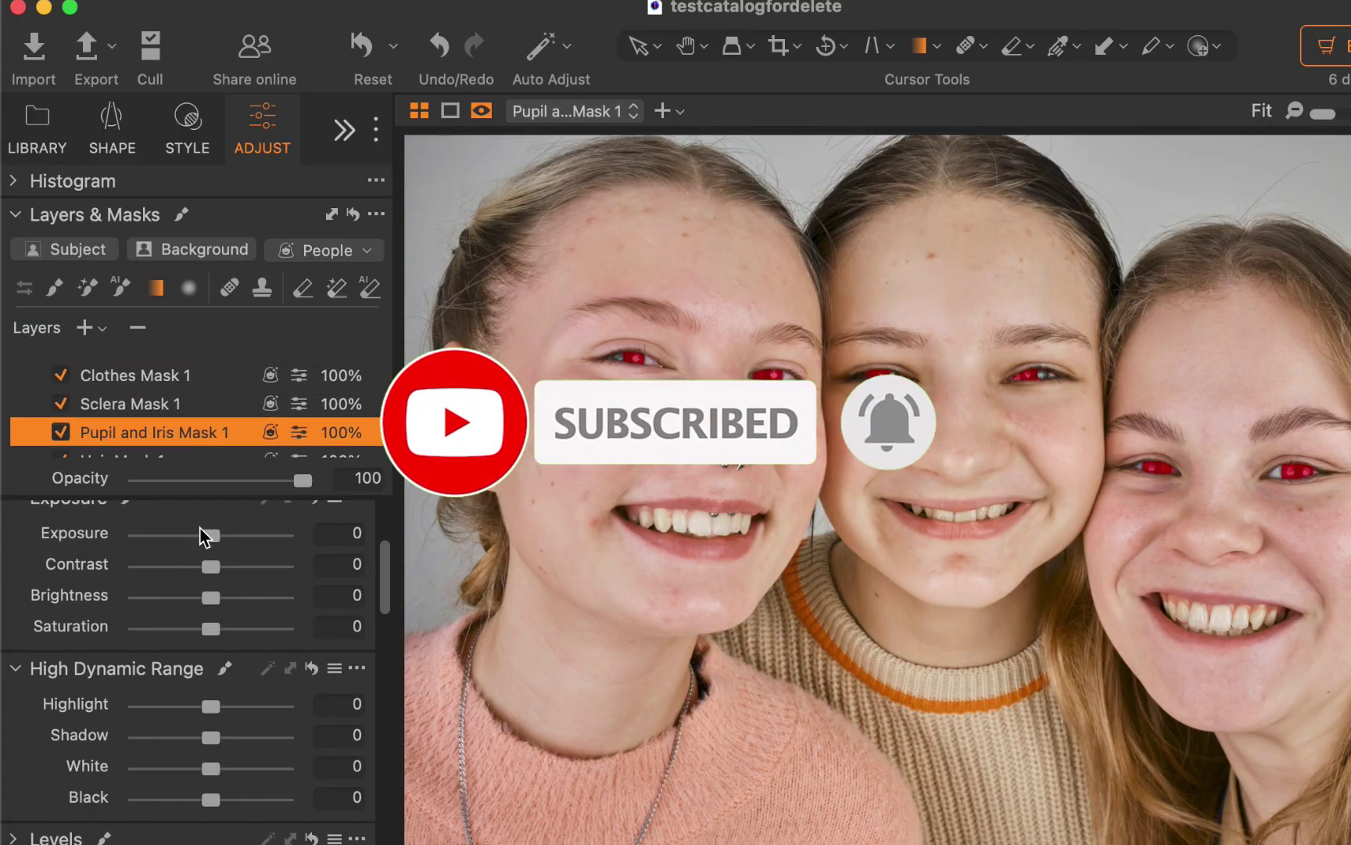